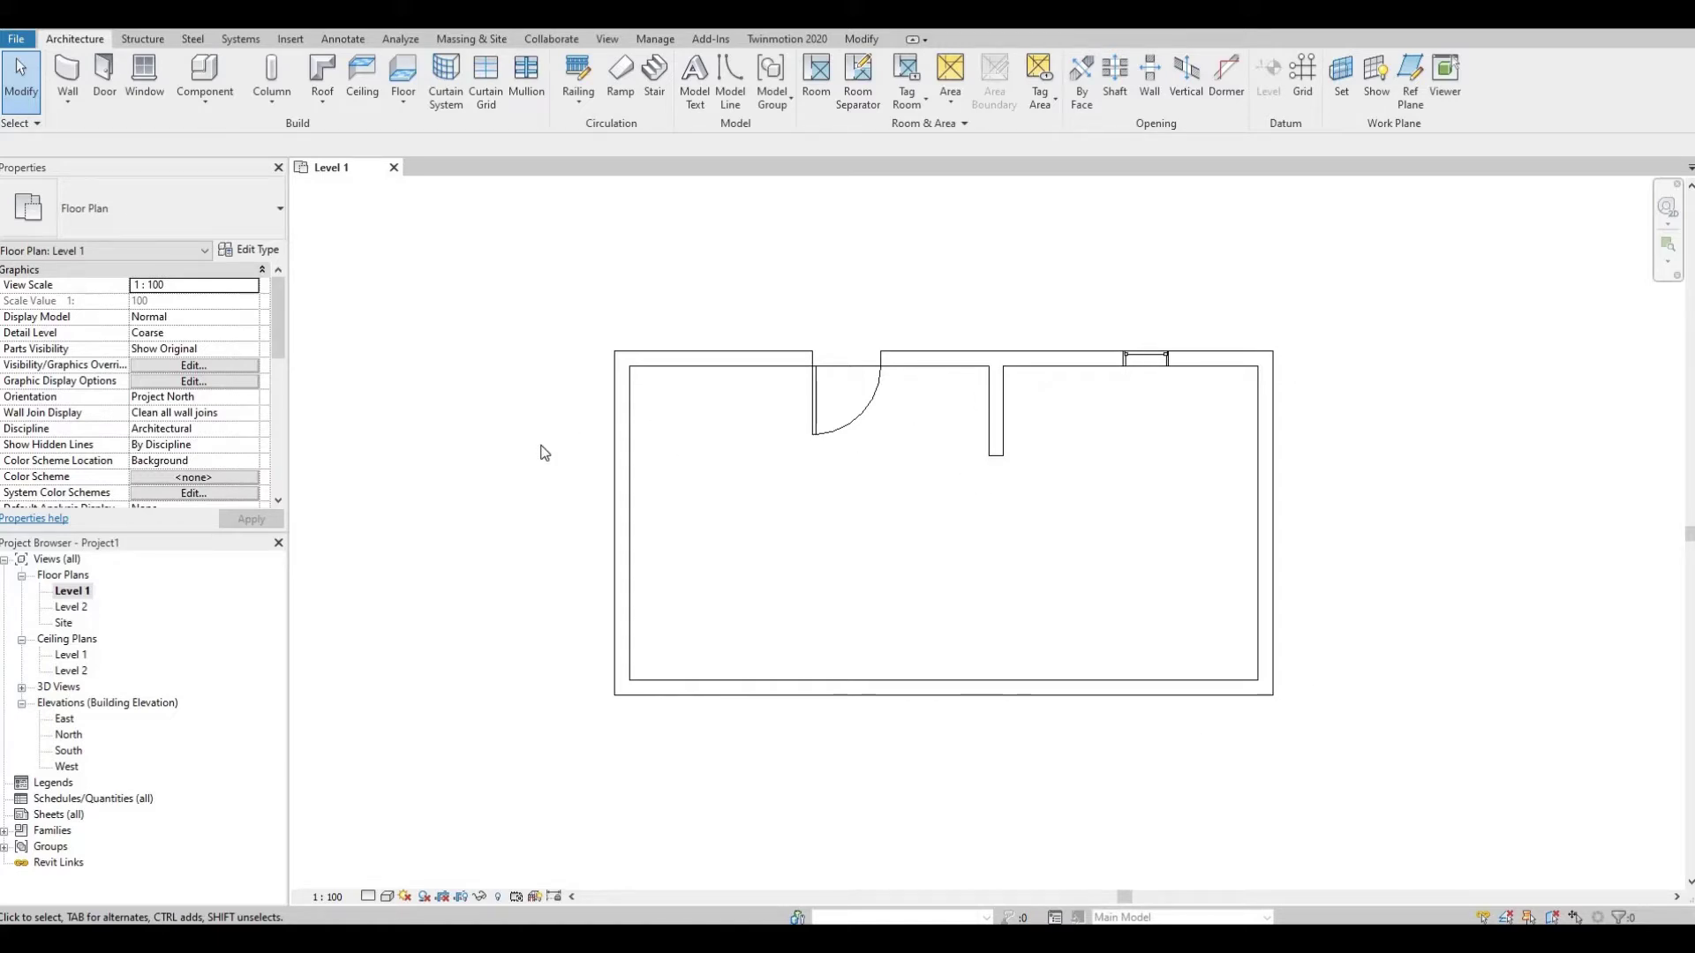
Open the default {3D} view from the Level 1 plan and zoom in on the house
click(654, 447)
scroll(973, 569, up, 2)
Switch the 3D view to the Wireframe visual style and recentre the building
middle_drag(961, 597, 893, 566)
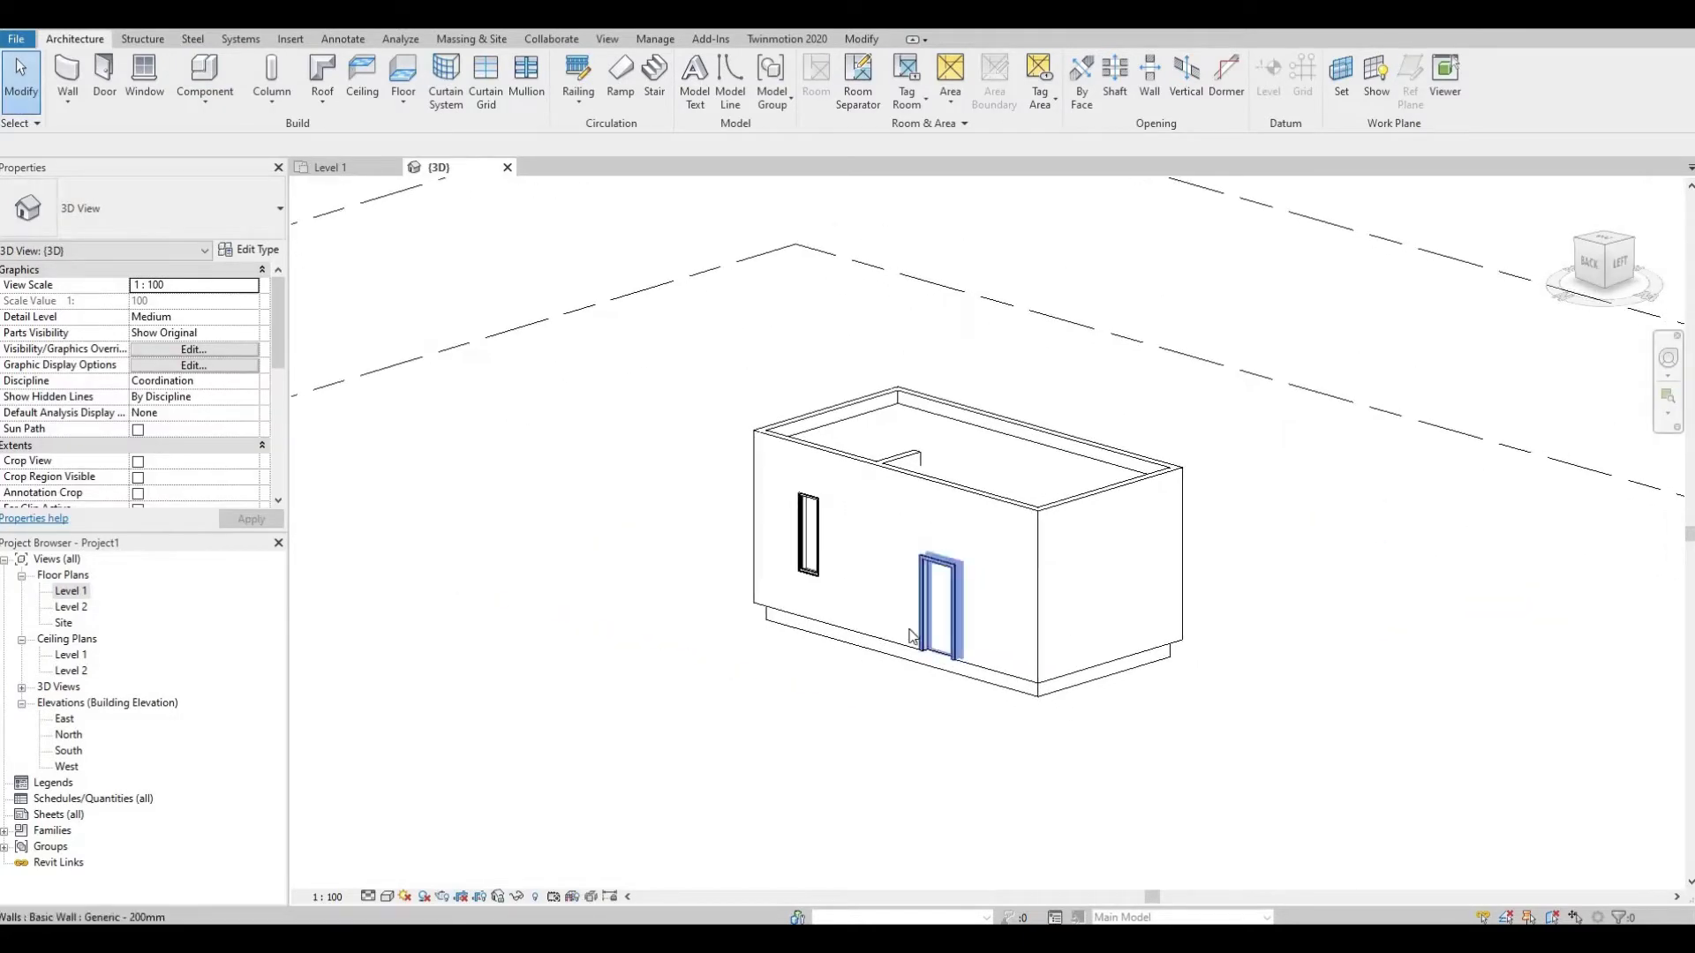
click(388, 897)
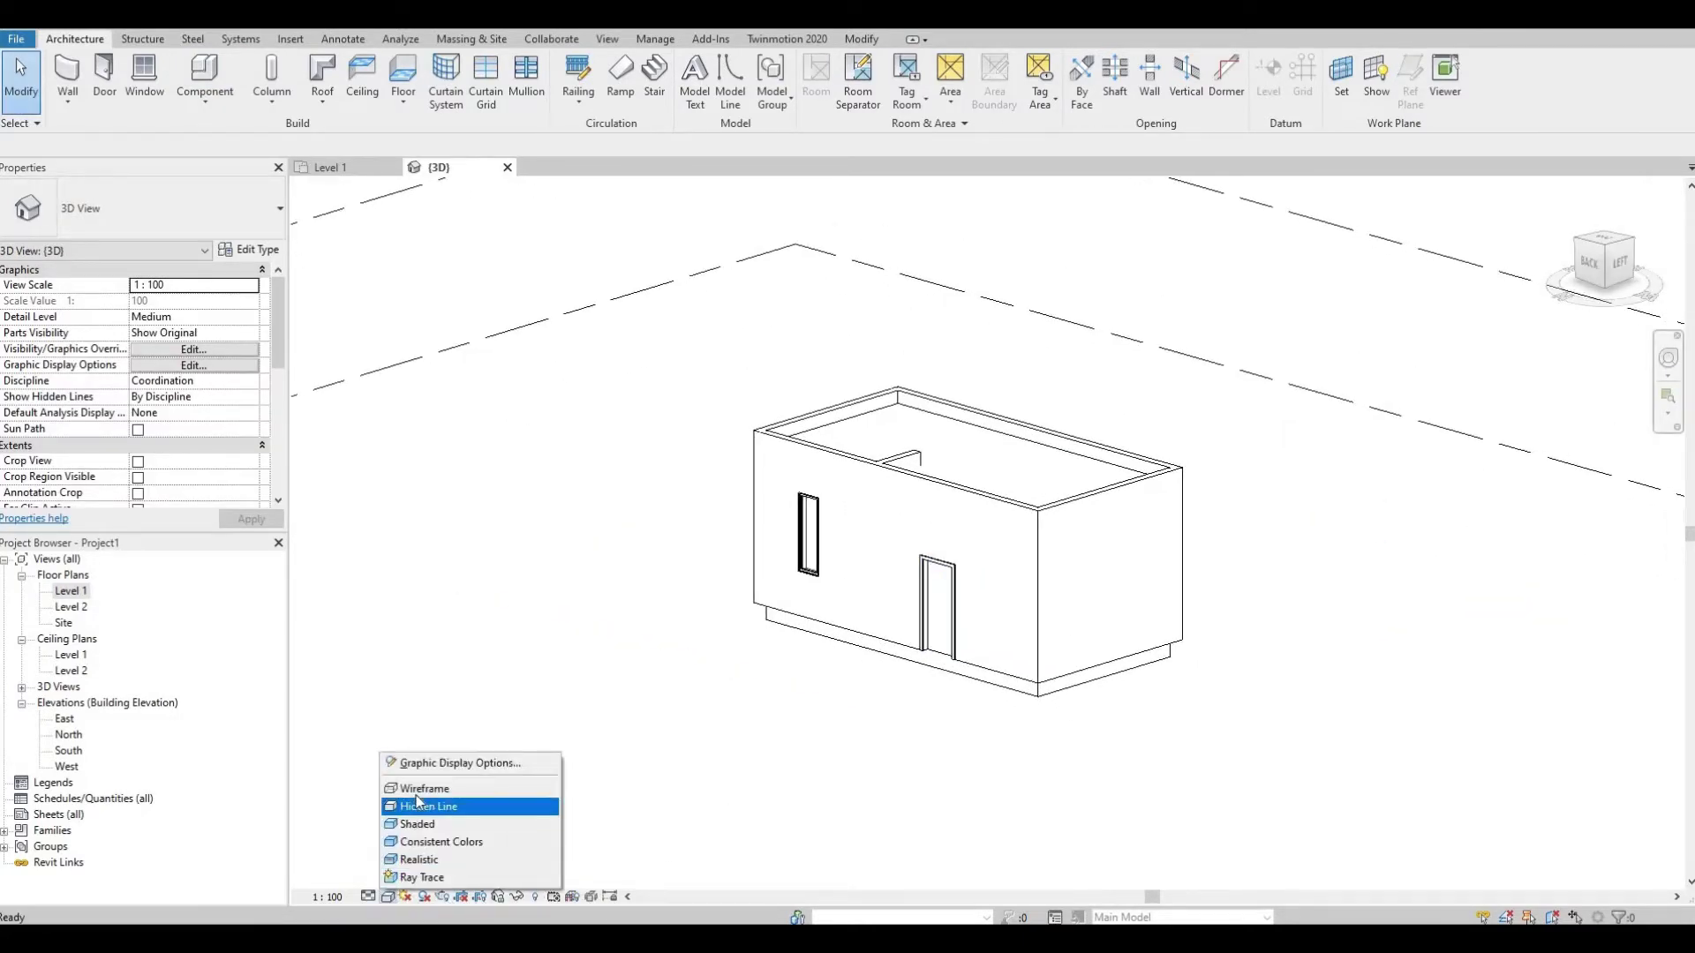
click(425, 789)
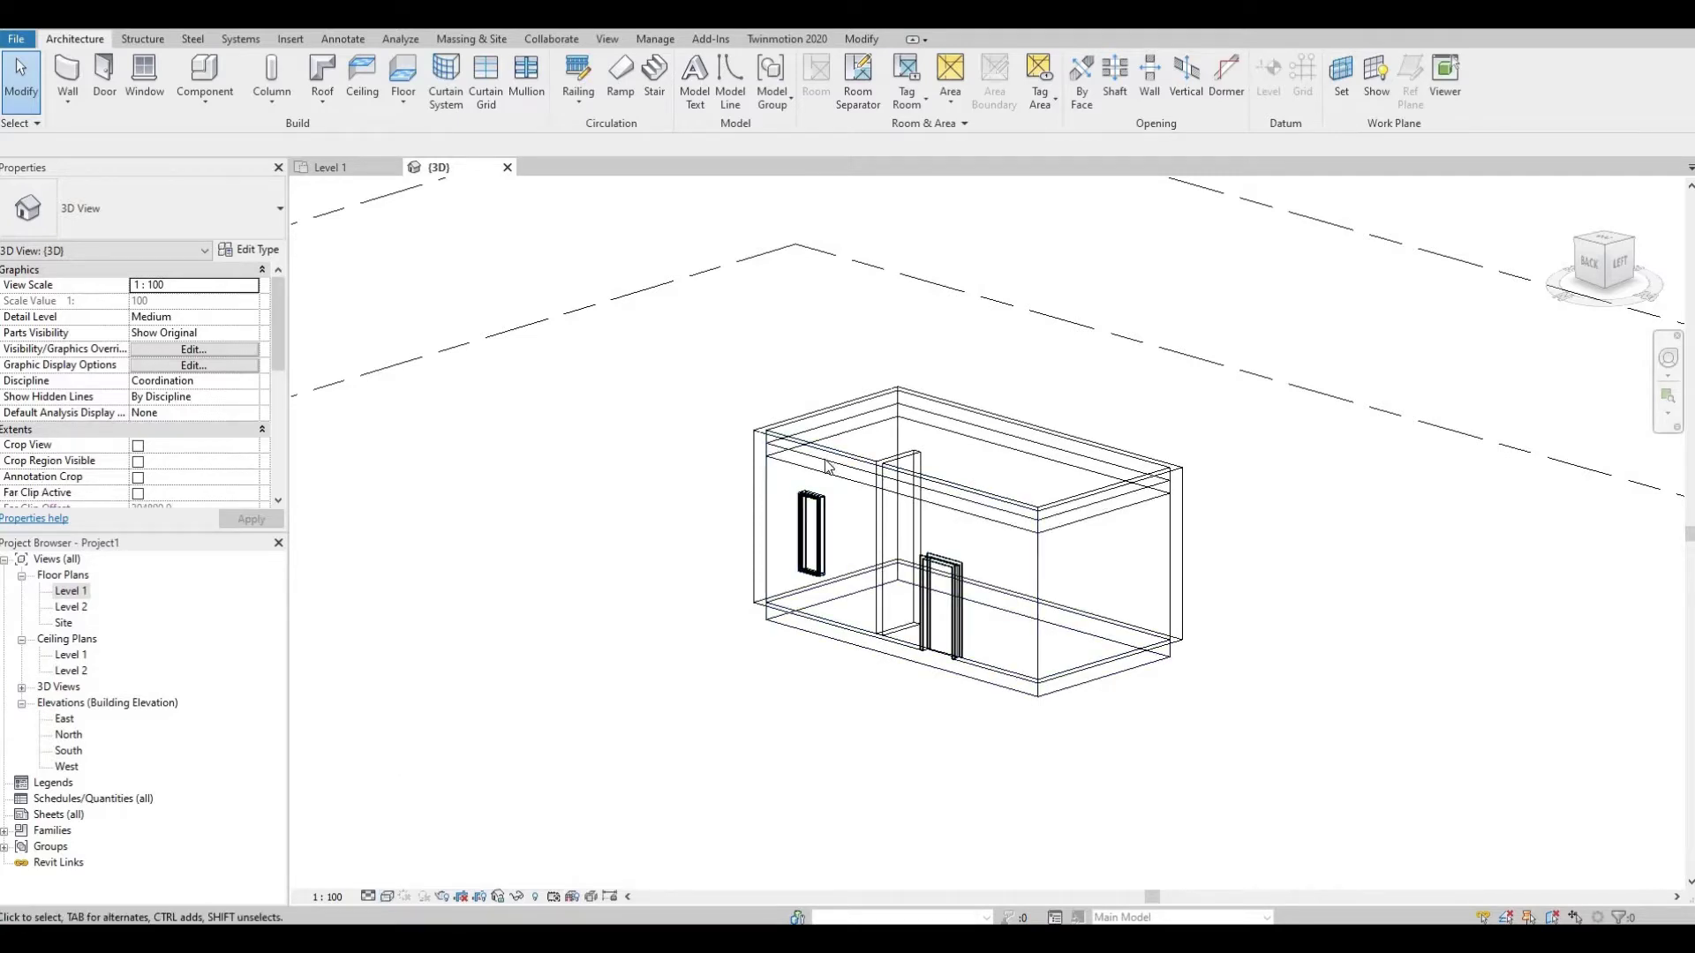
middle_drag(828, 557, 730, 600)
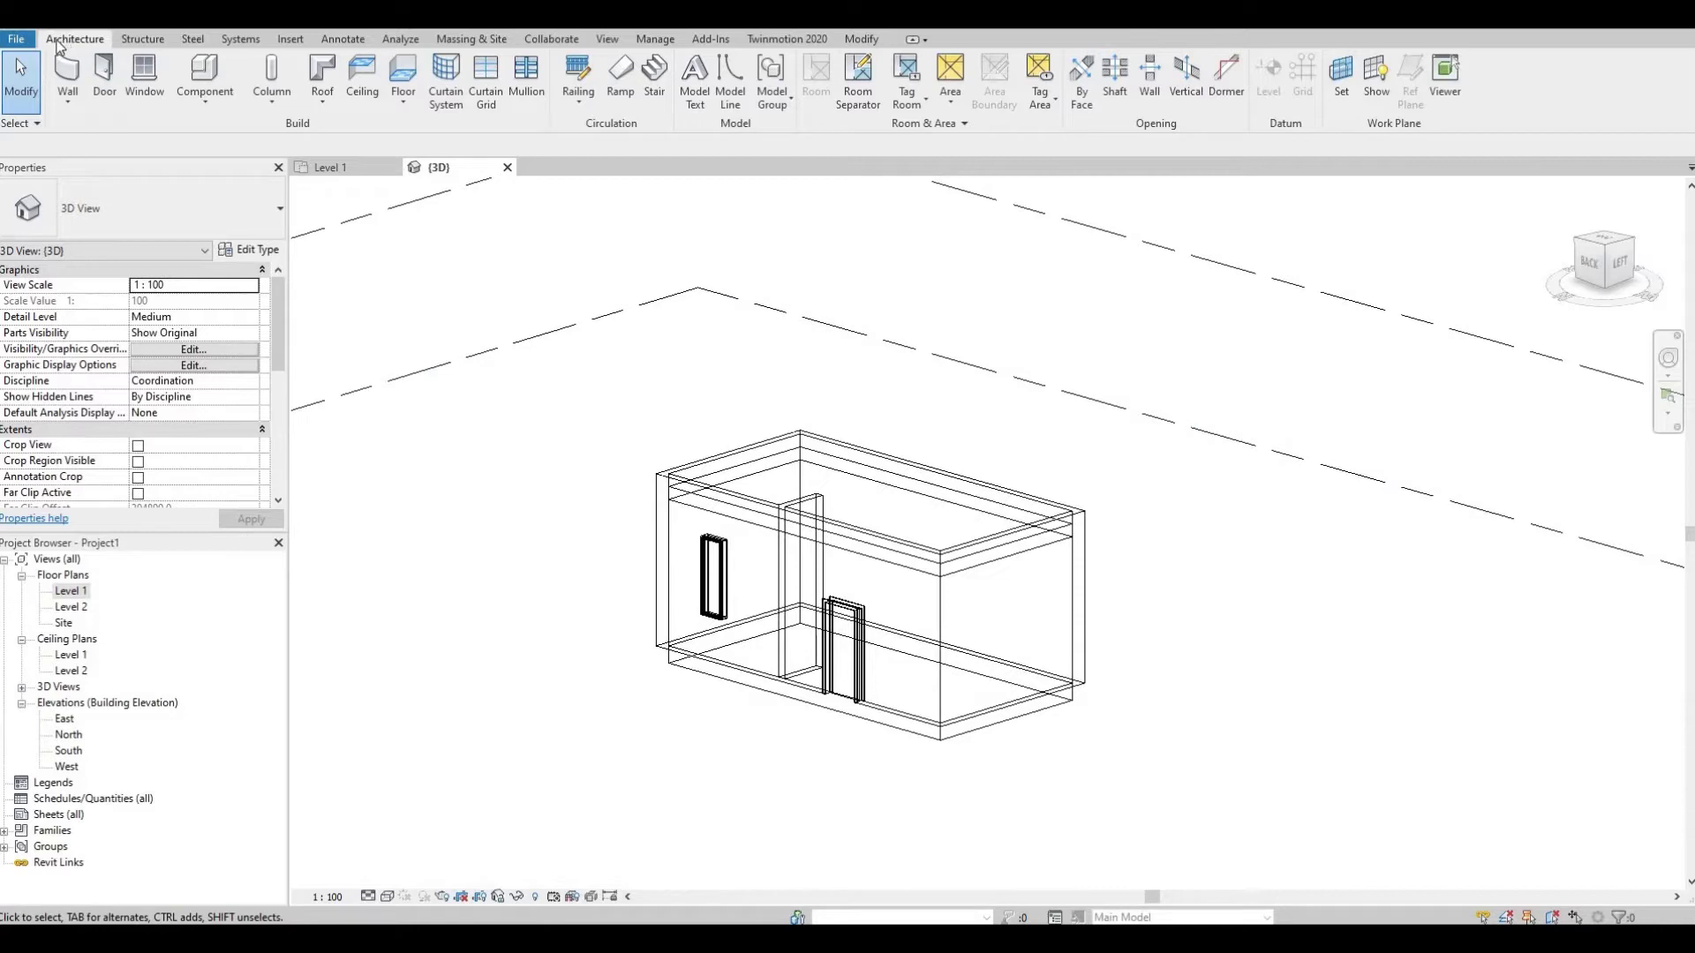
Create a Model In-Place Generic Models family named 'top trim'
click(210, 104)
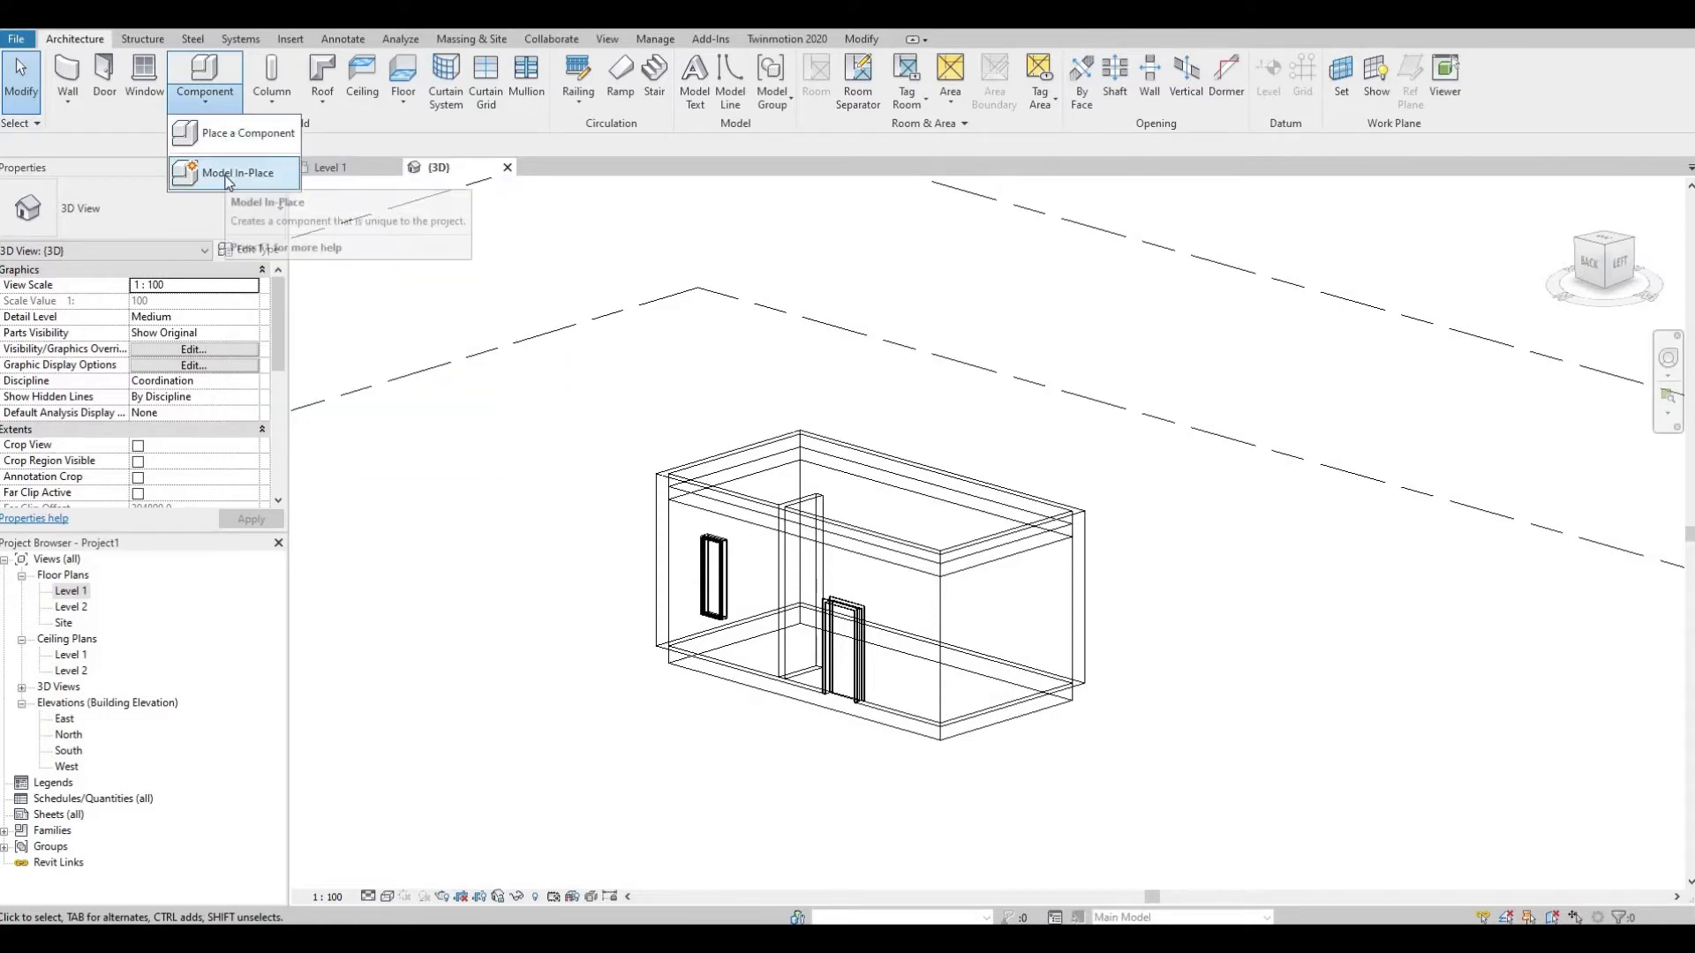
click(227, 175)
scroll(764, 418, down, 3)
scroll(763, 418, down, 1)
scroll(764, 434, down, 1)
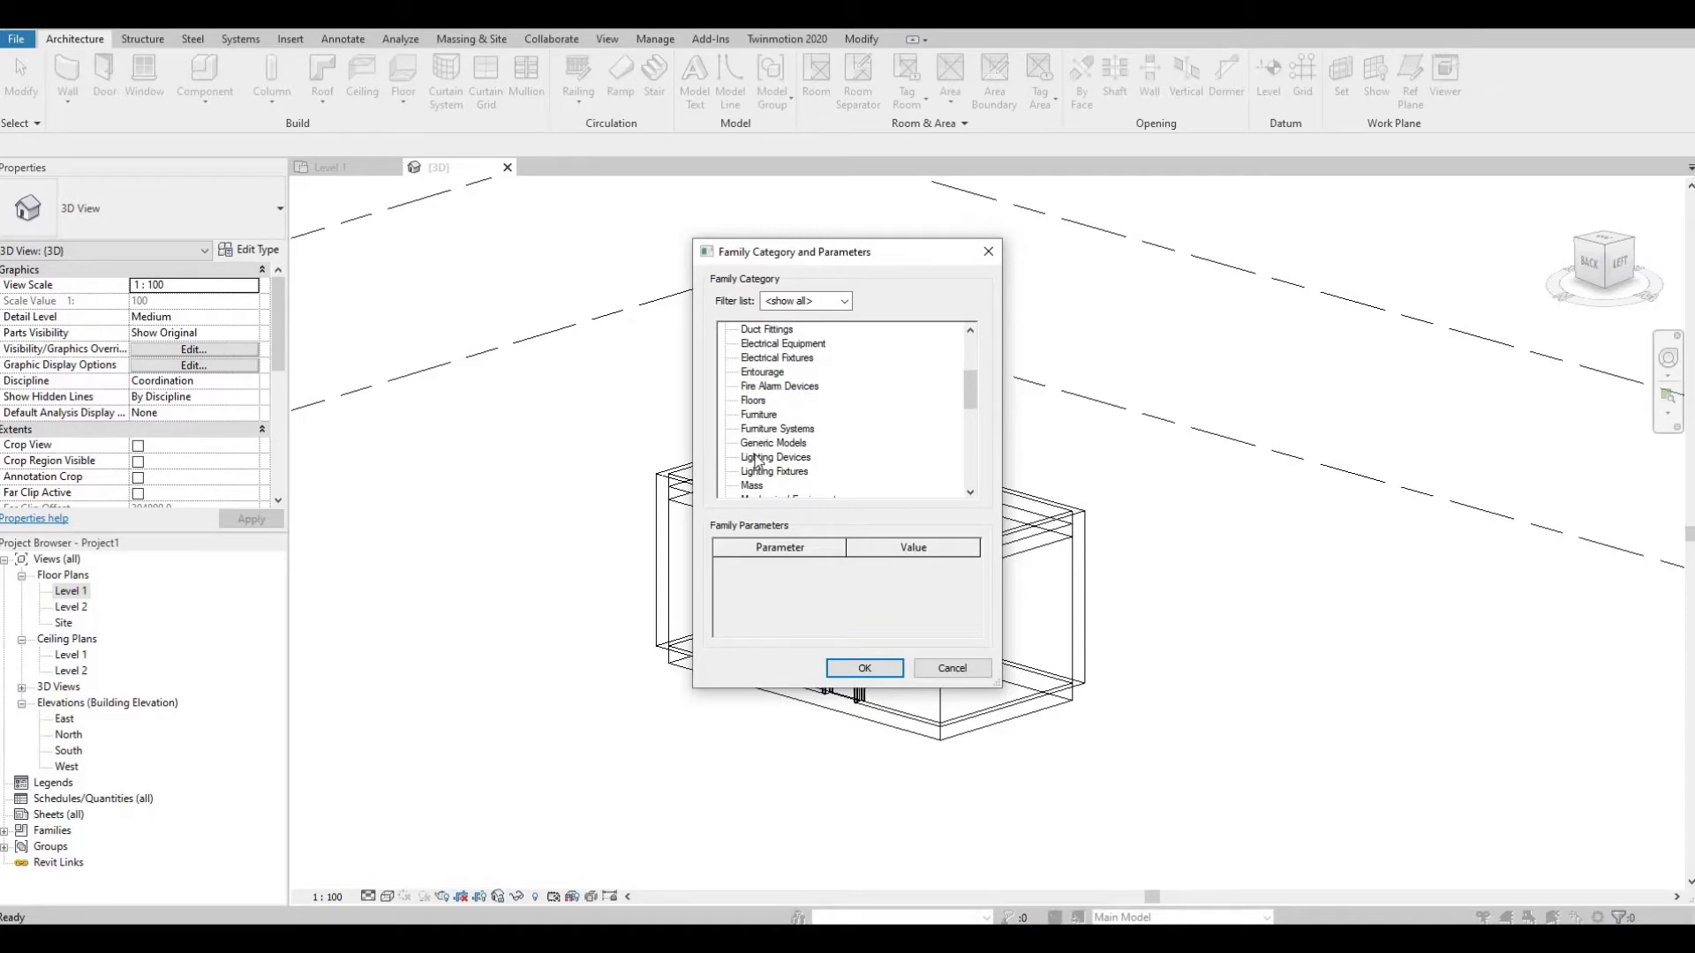
click(761, 444)
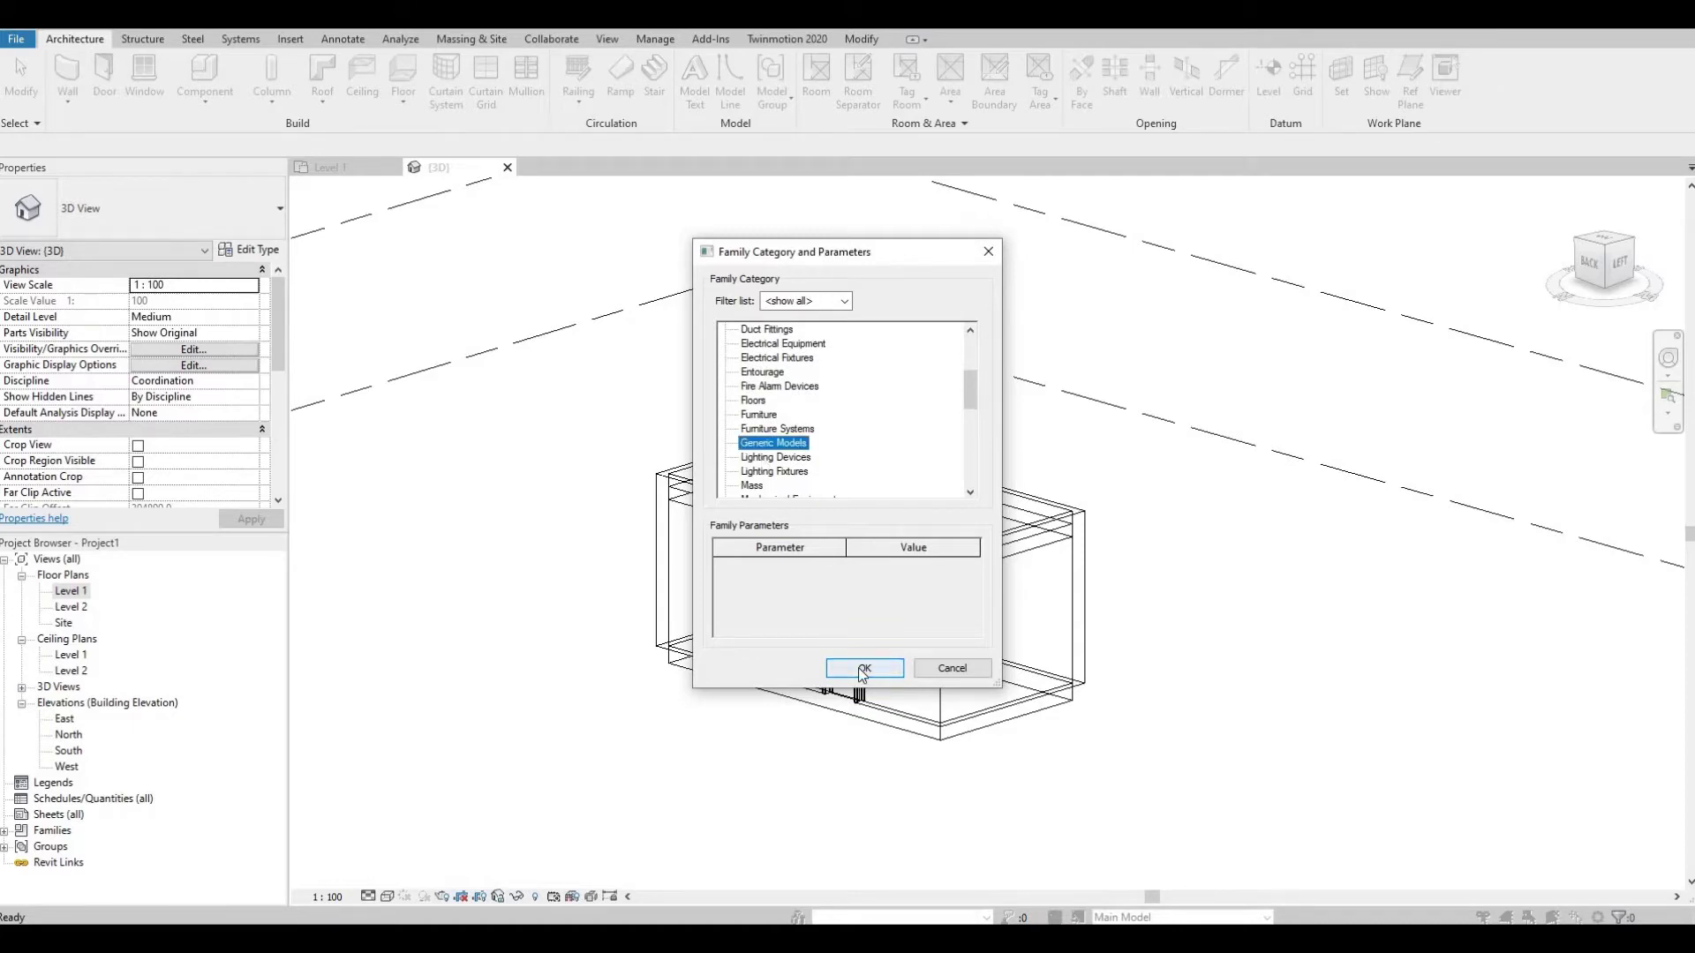
click(864, 671)
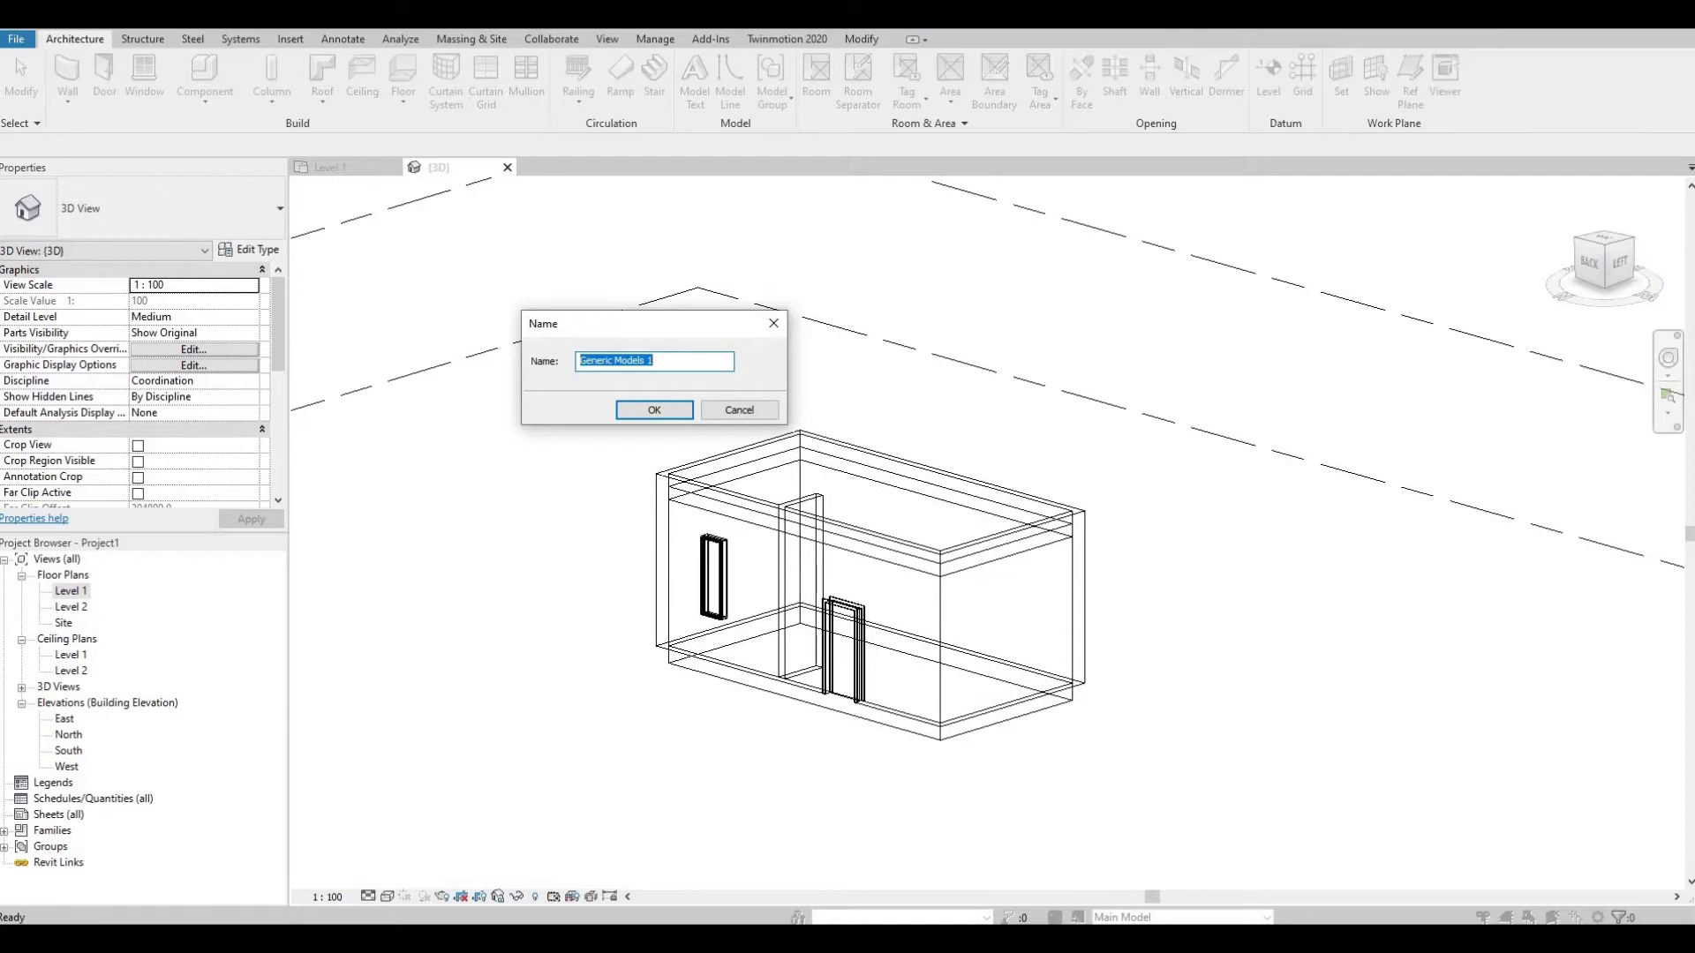
text(top trim)
click(671, 413)
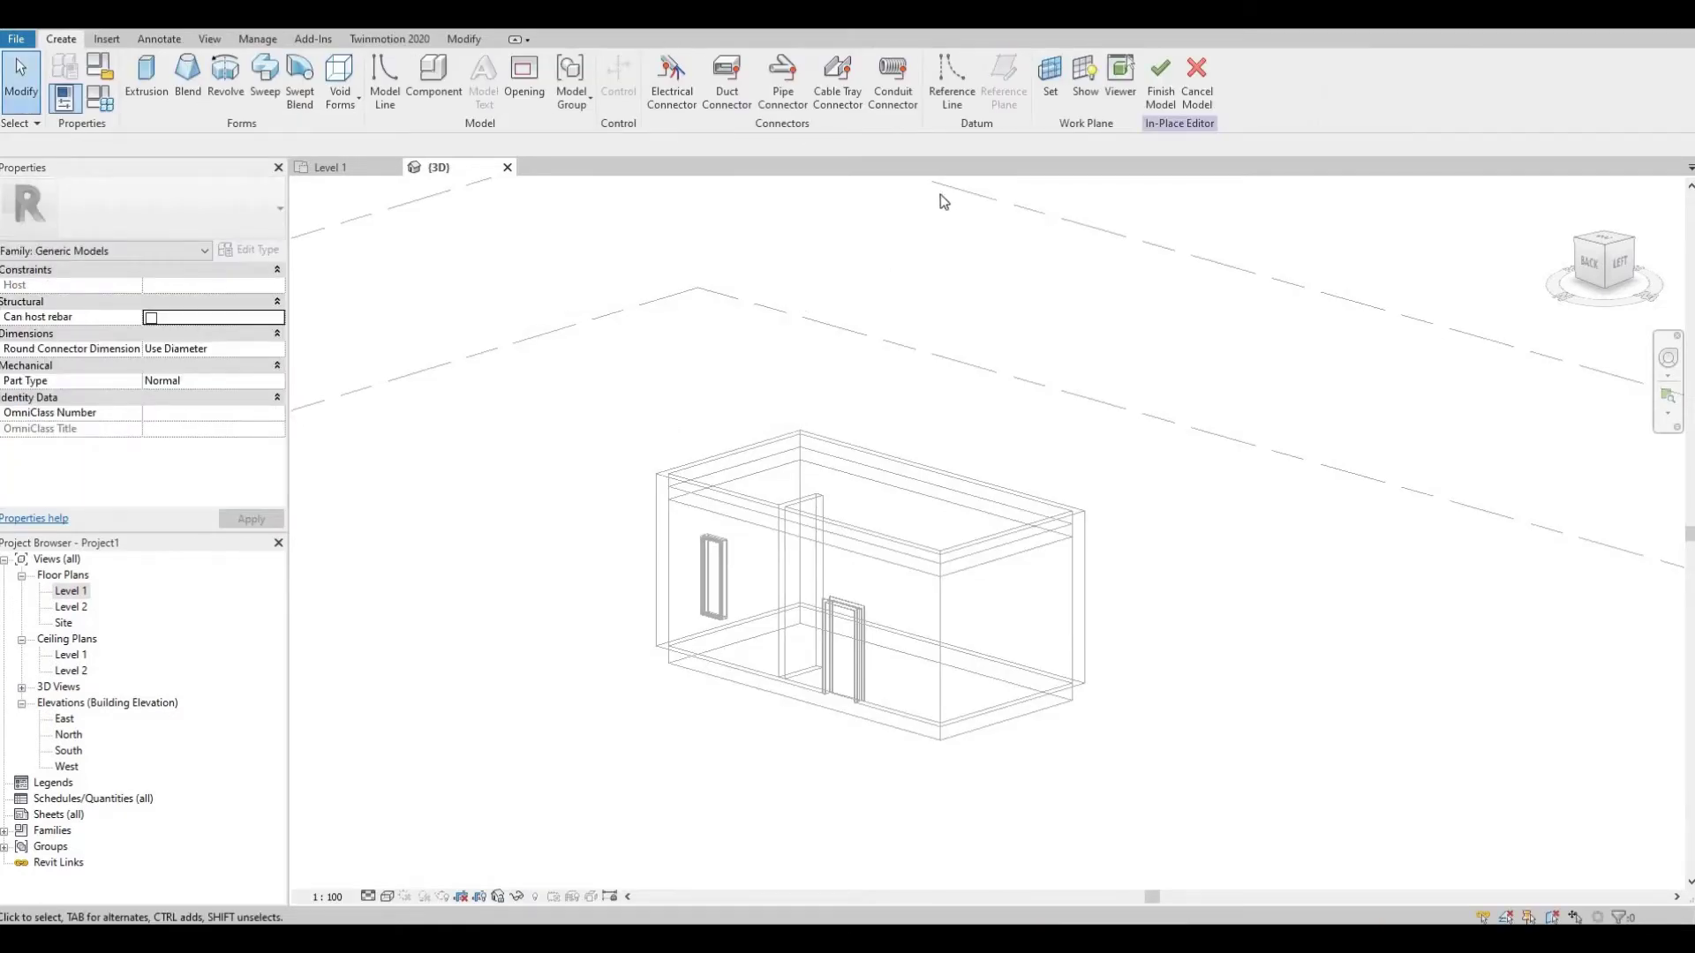
Set the work plane by picking the roof plane in the 3D view
click(1050, 92)
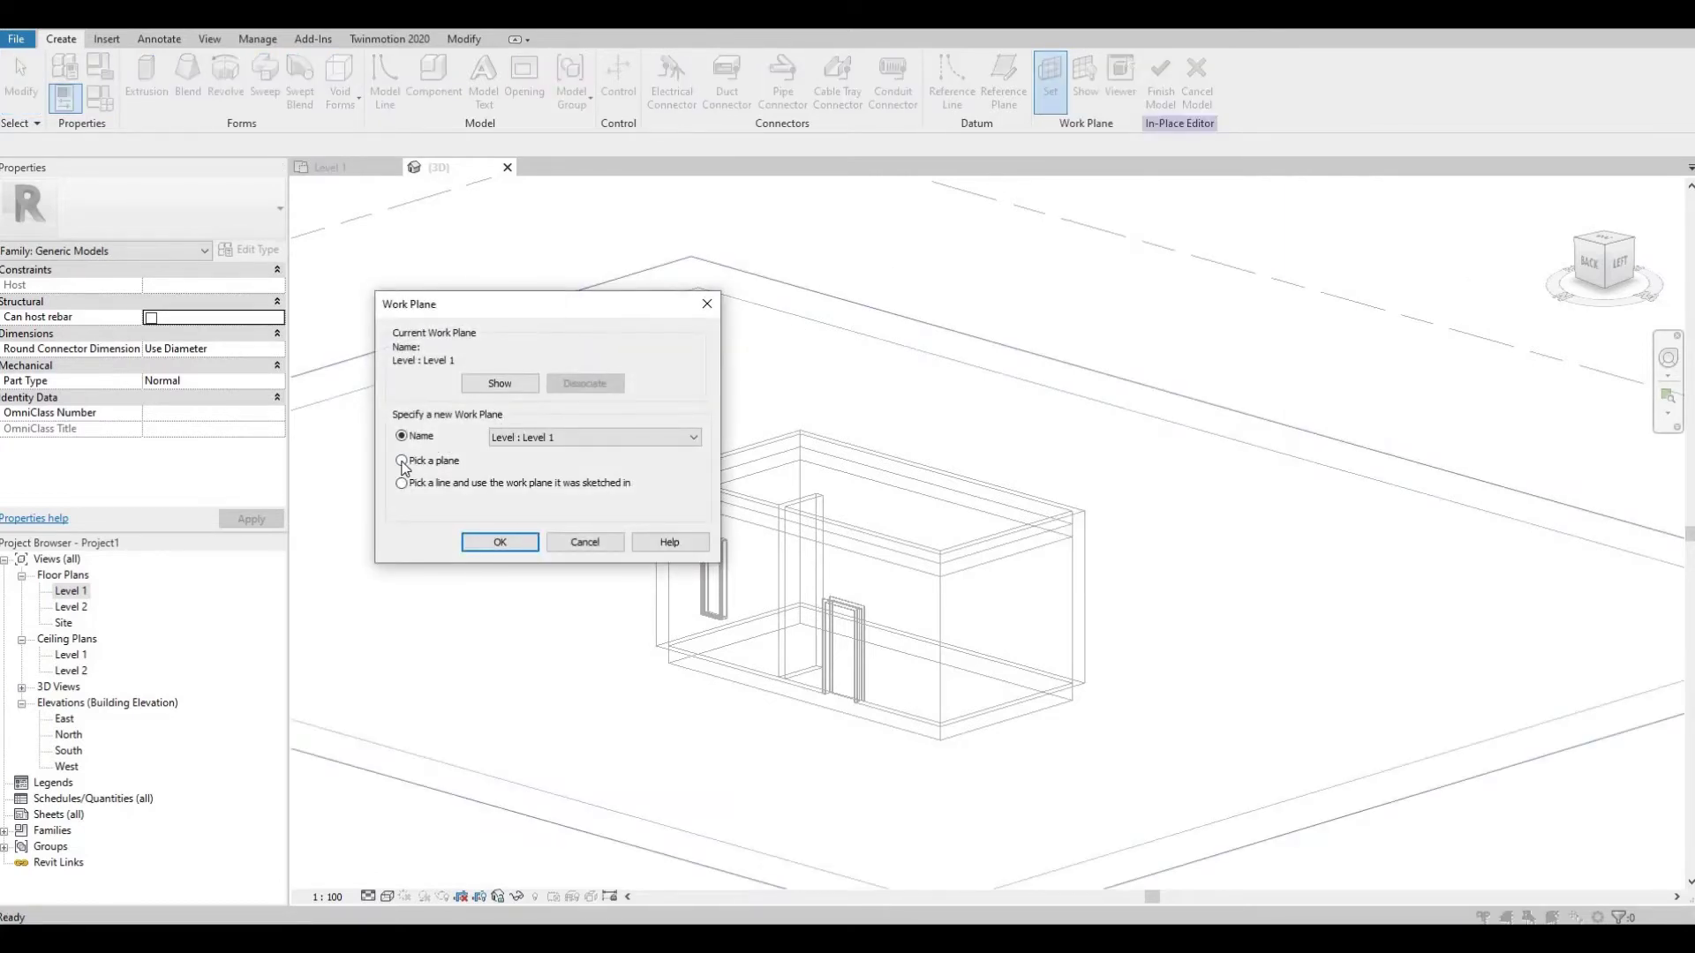
click(500, 542)
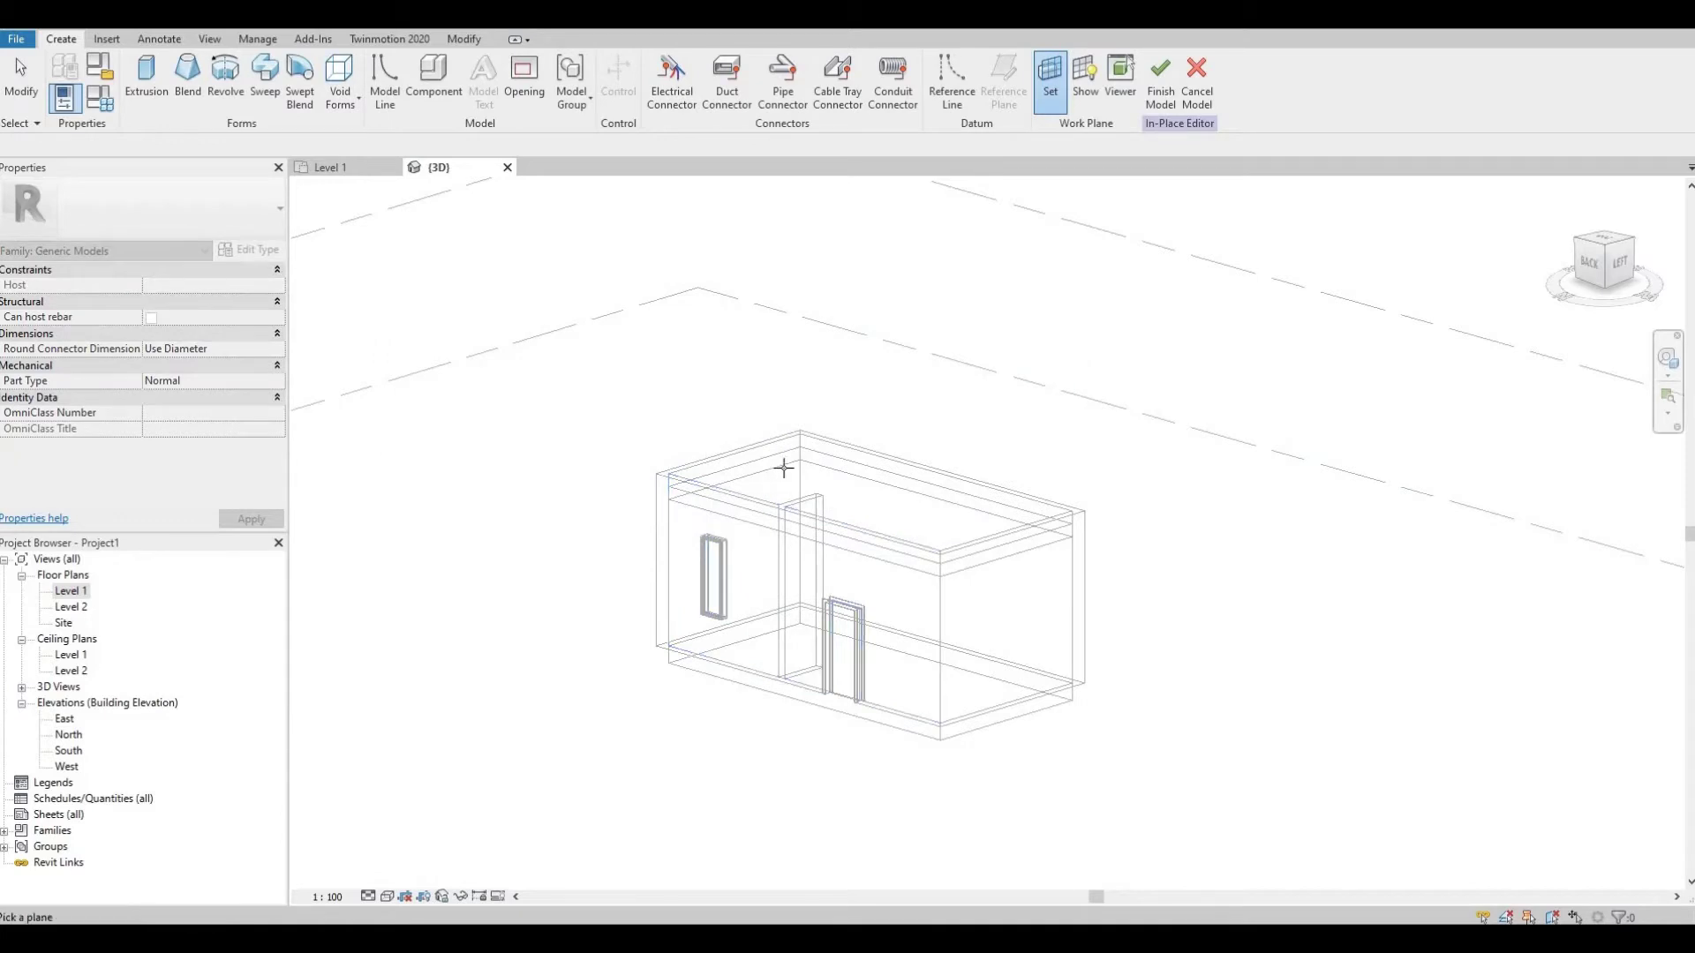
click(784, 474)
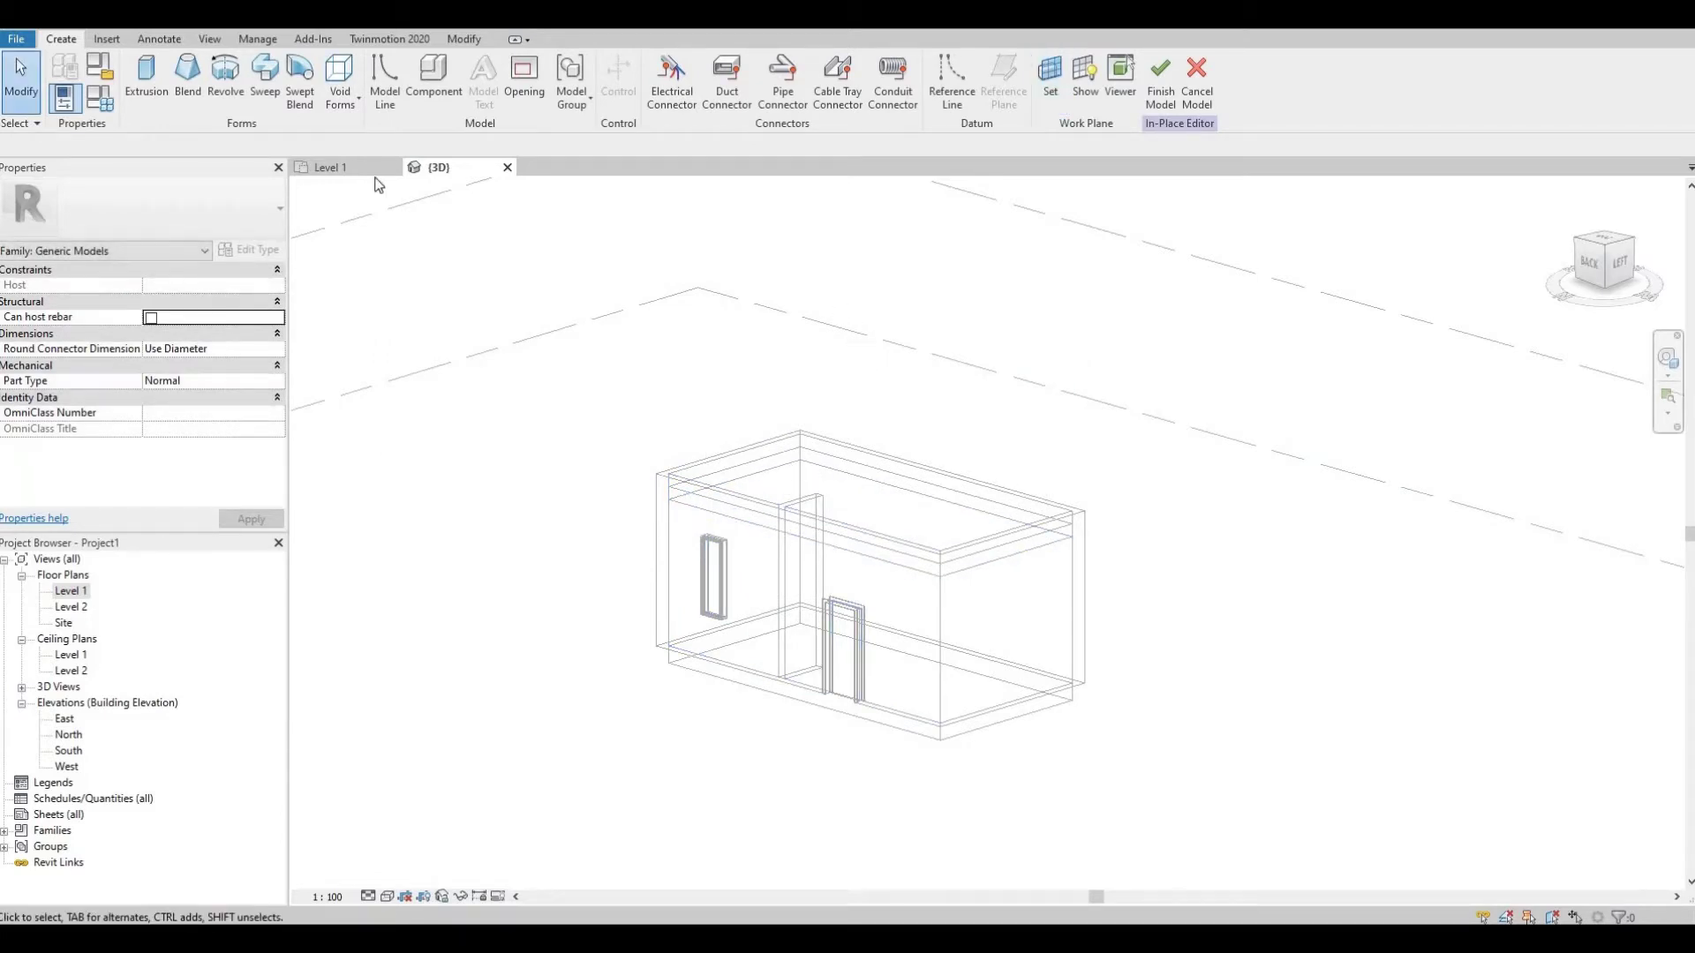
Start a sweep and begin sketching its path on the roof plane
click(262, 88)
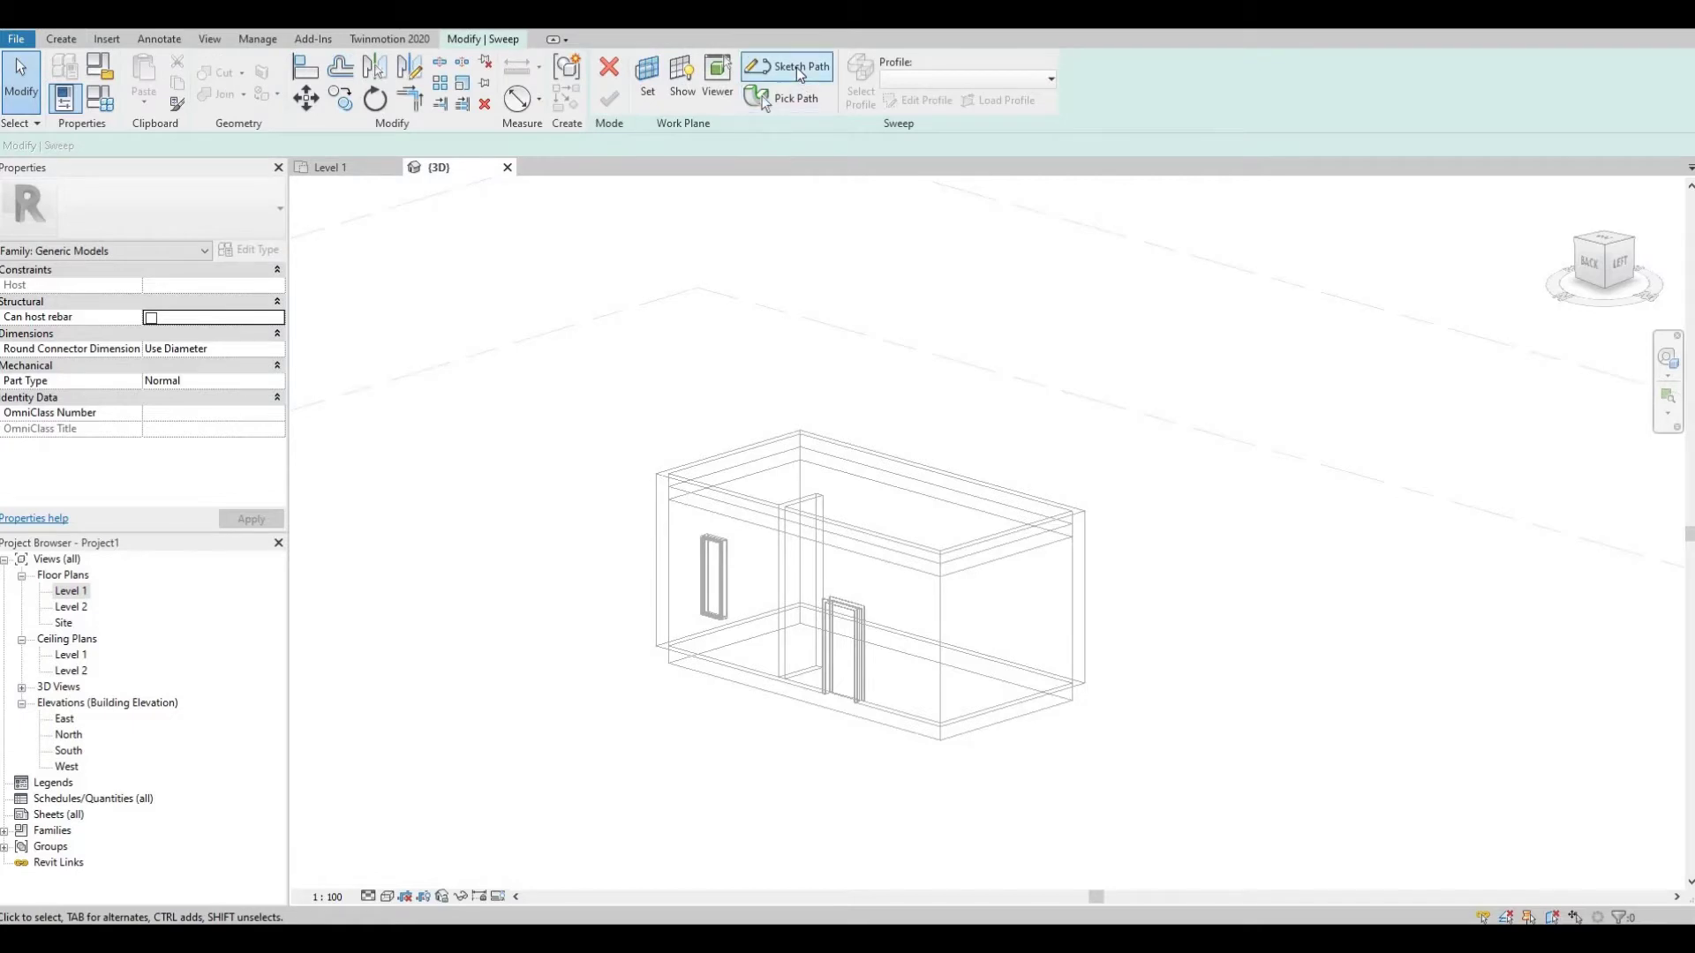
click(799, 76)
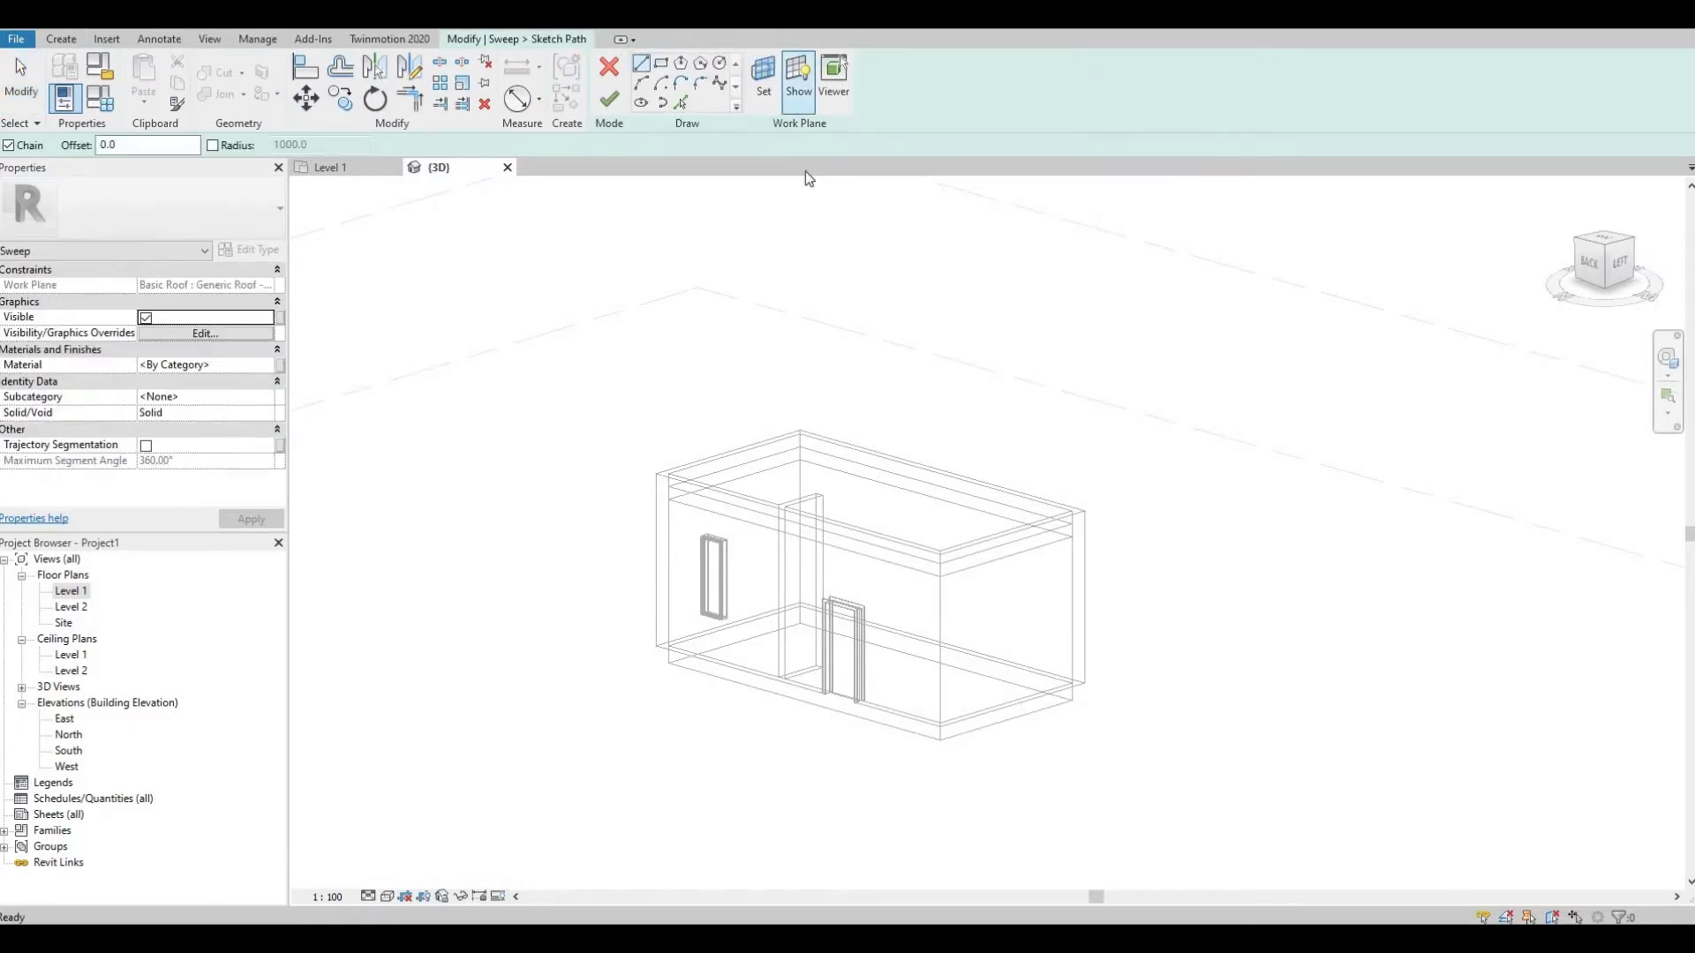
scroll(774, 403, up, 2)
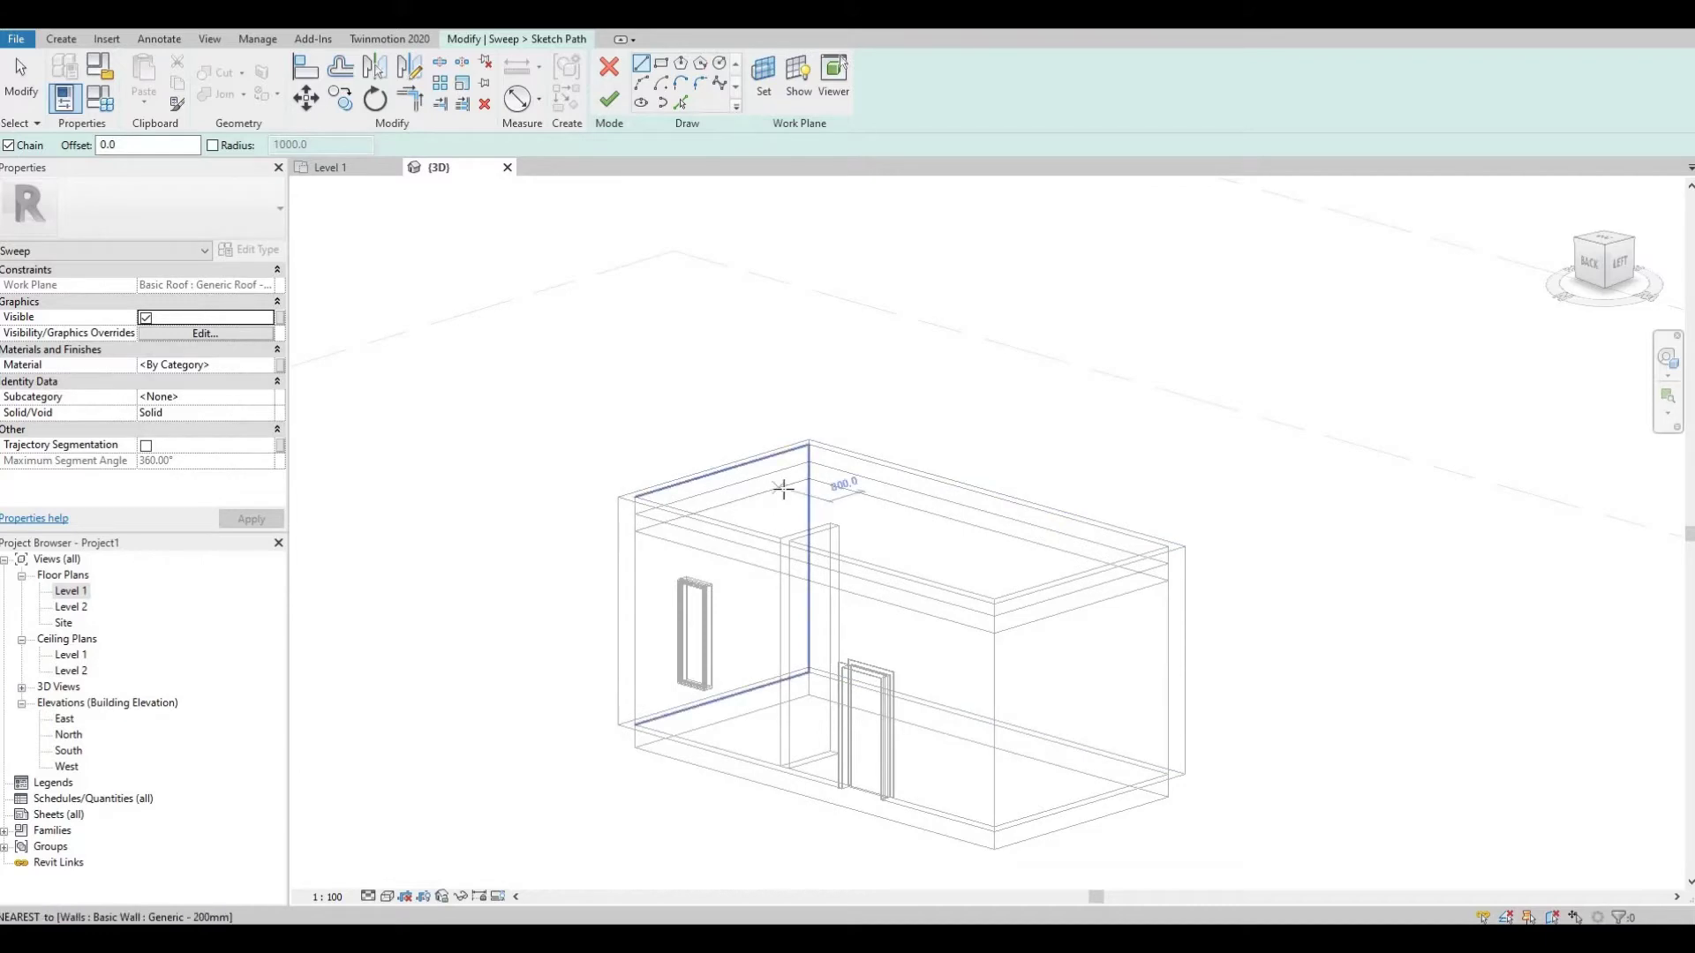
scroll(783, 489, up, 1)
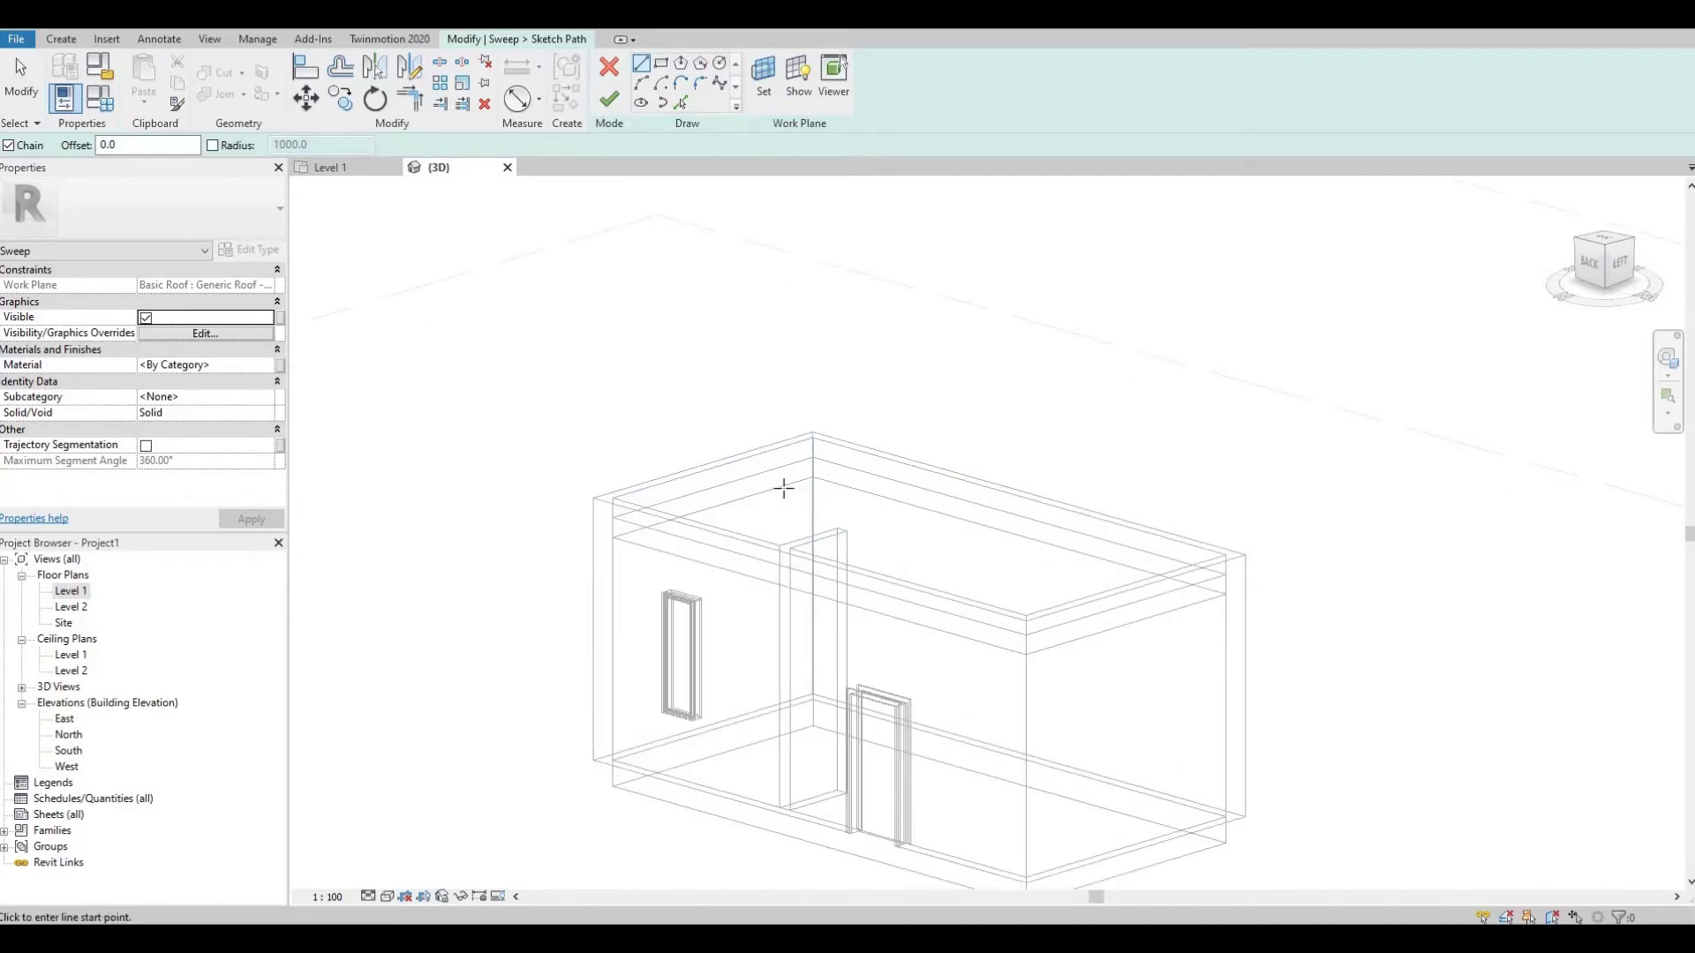
click(786, 485)
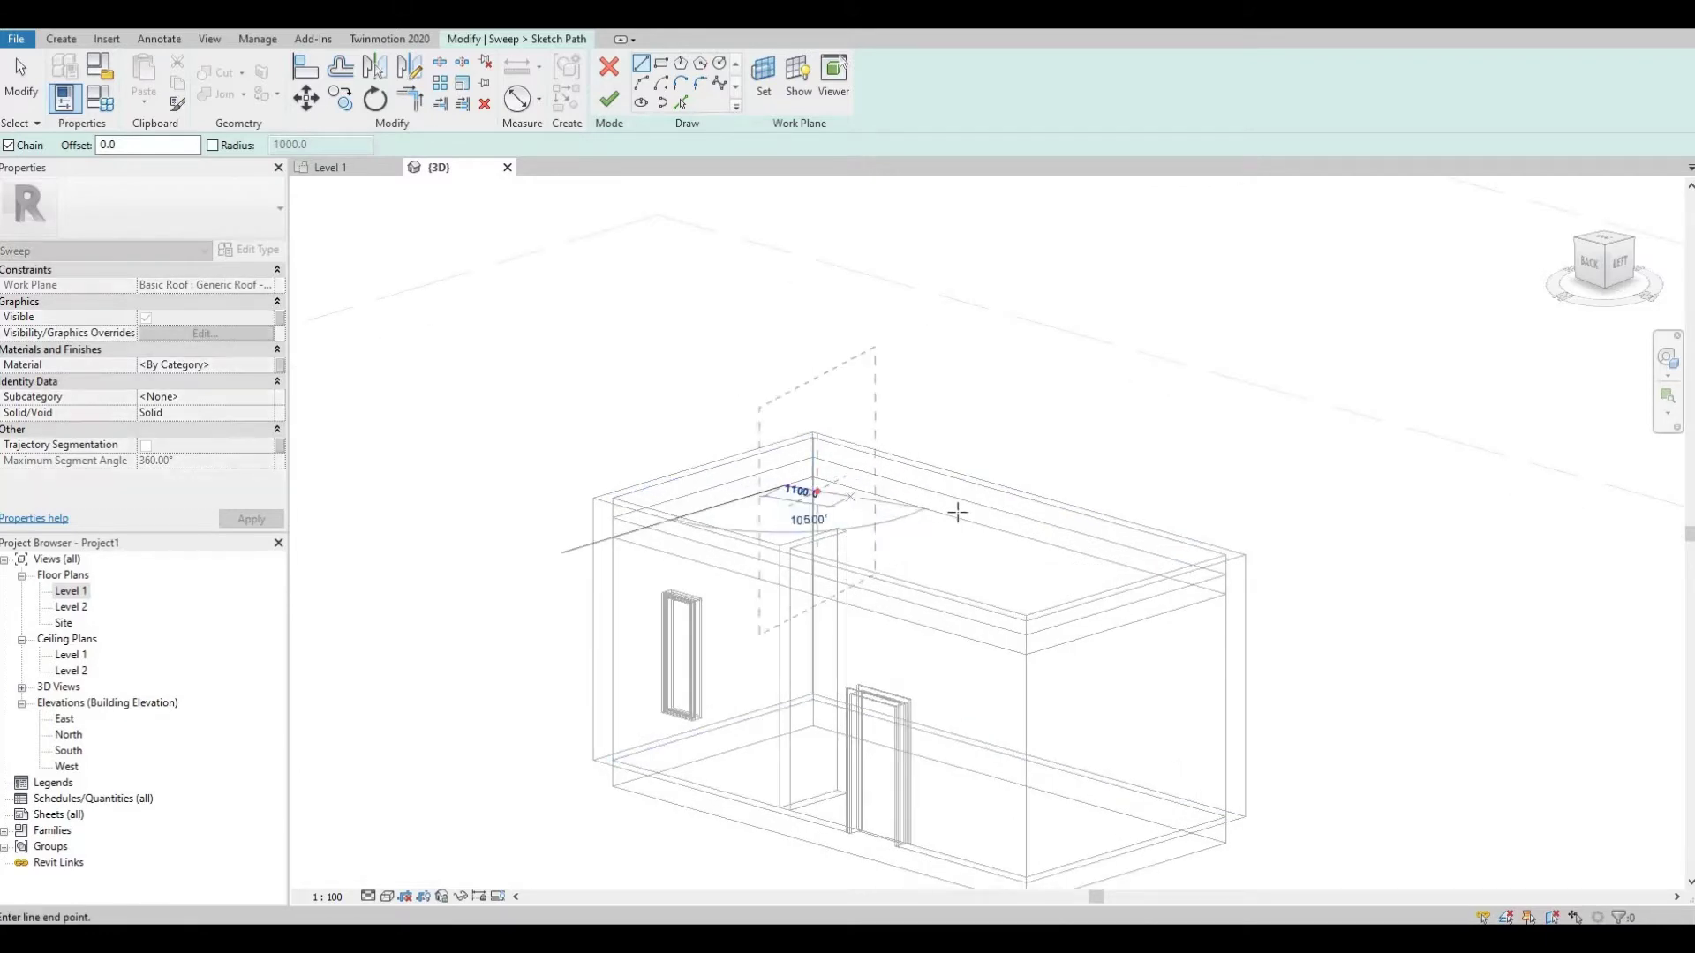
key(Escape)
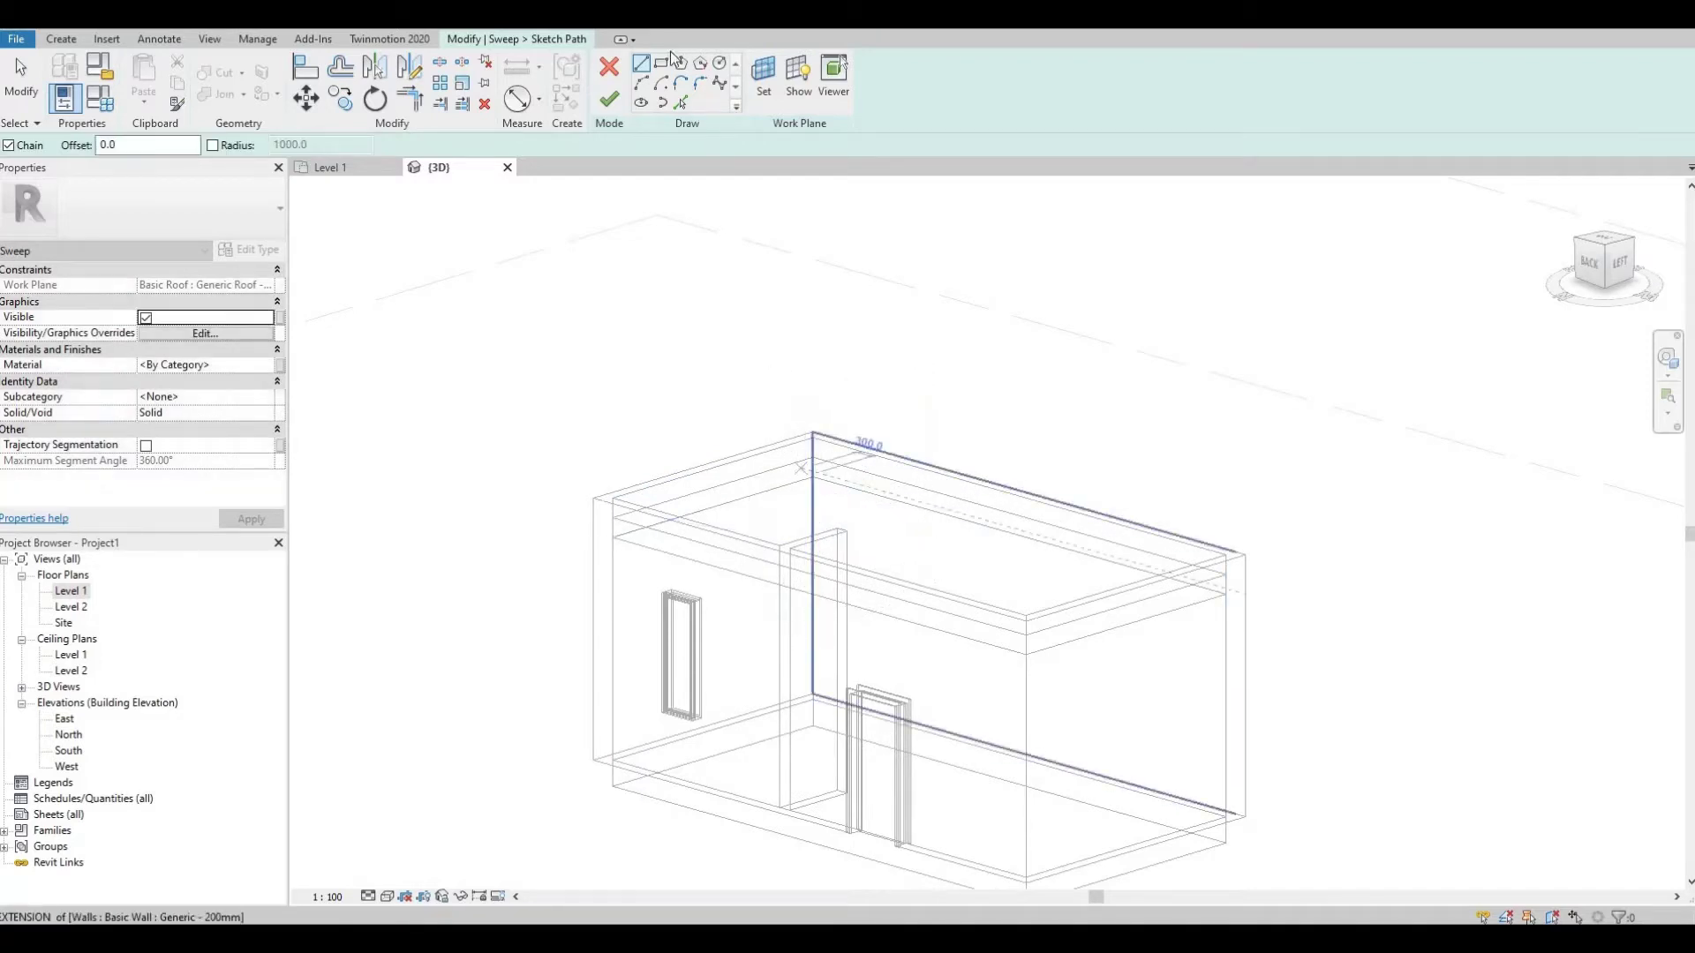
Pick the roof edges and short wall-face edges as the sweep path lines
click(679, 104)
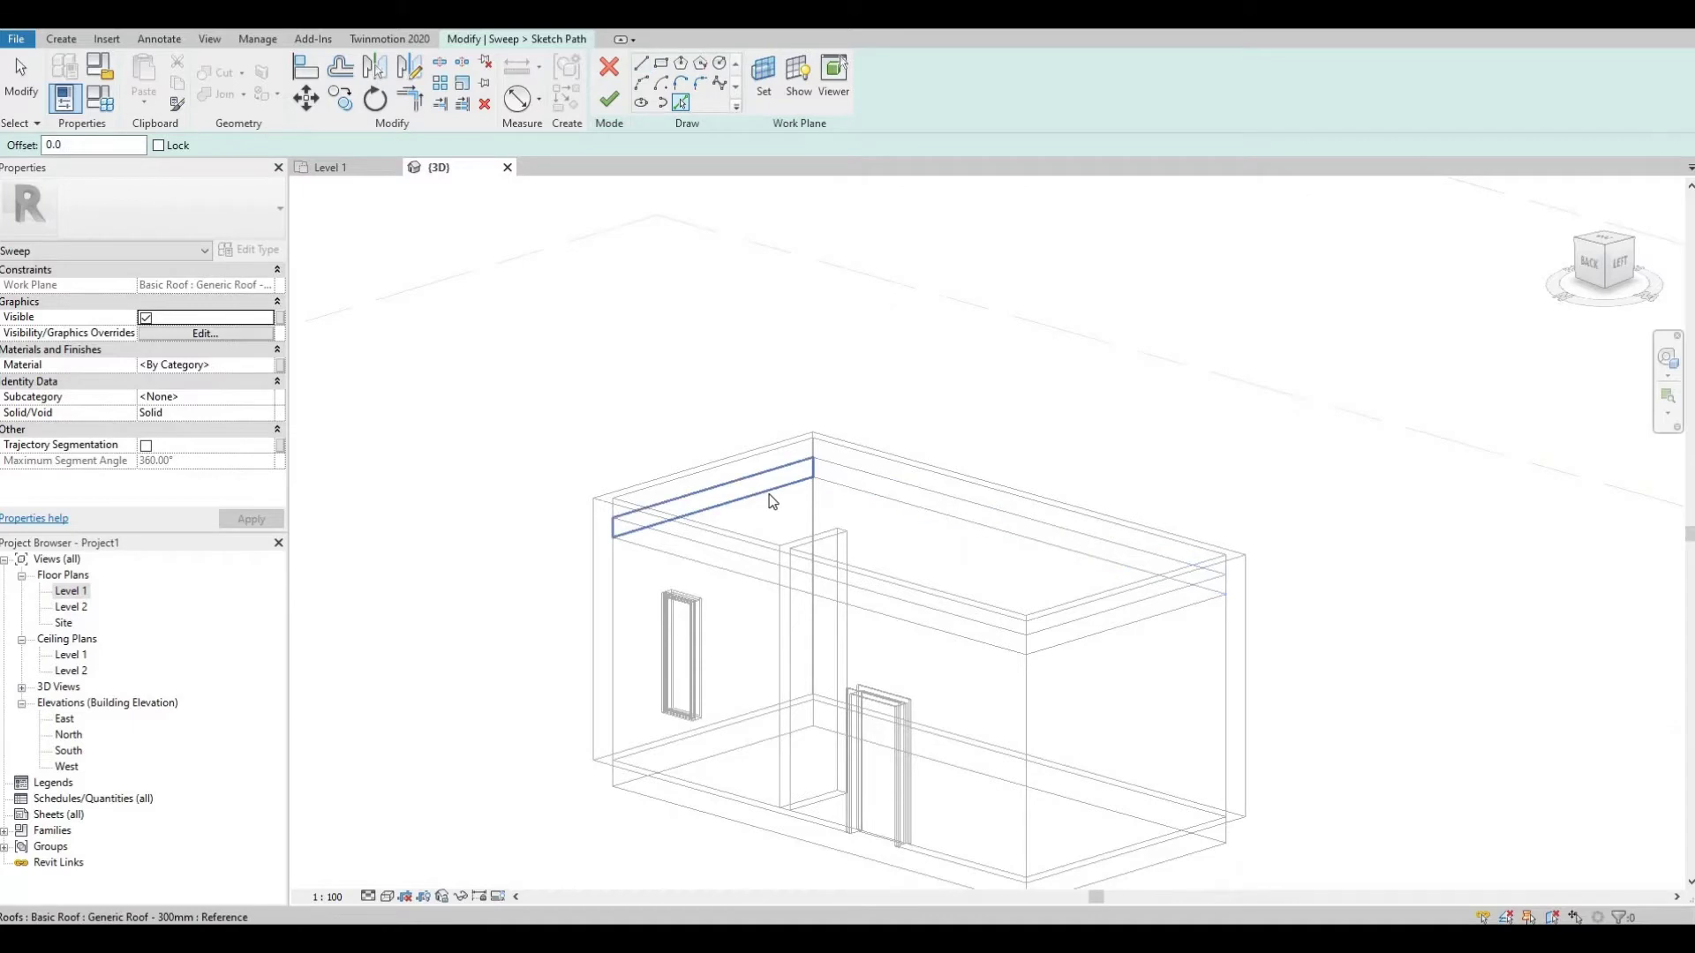
click(773, 502)
click(883, 502)
click(1059, 662)
click(962, 638)
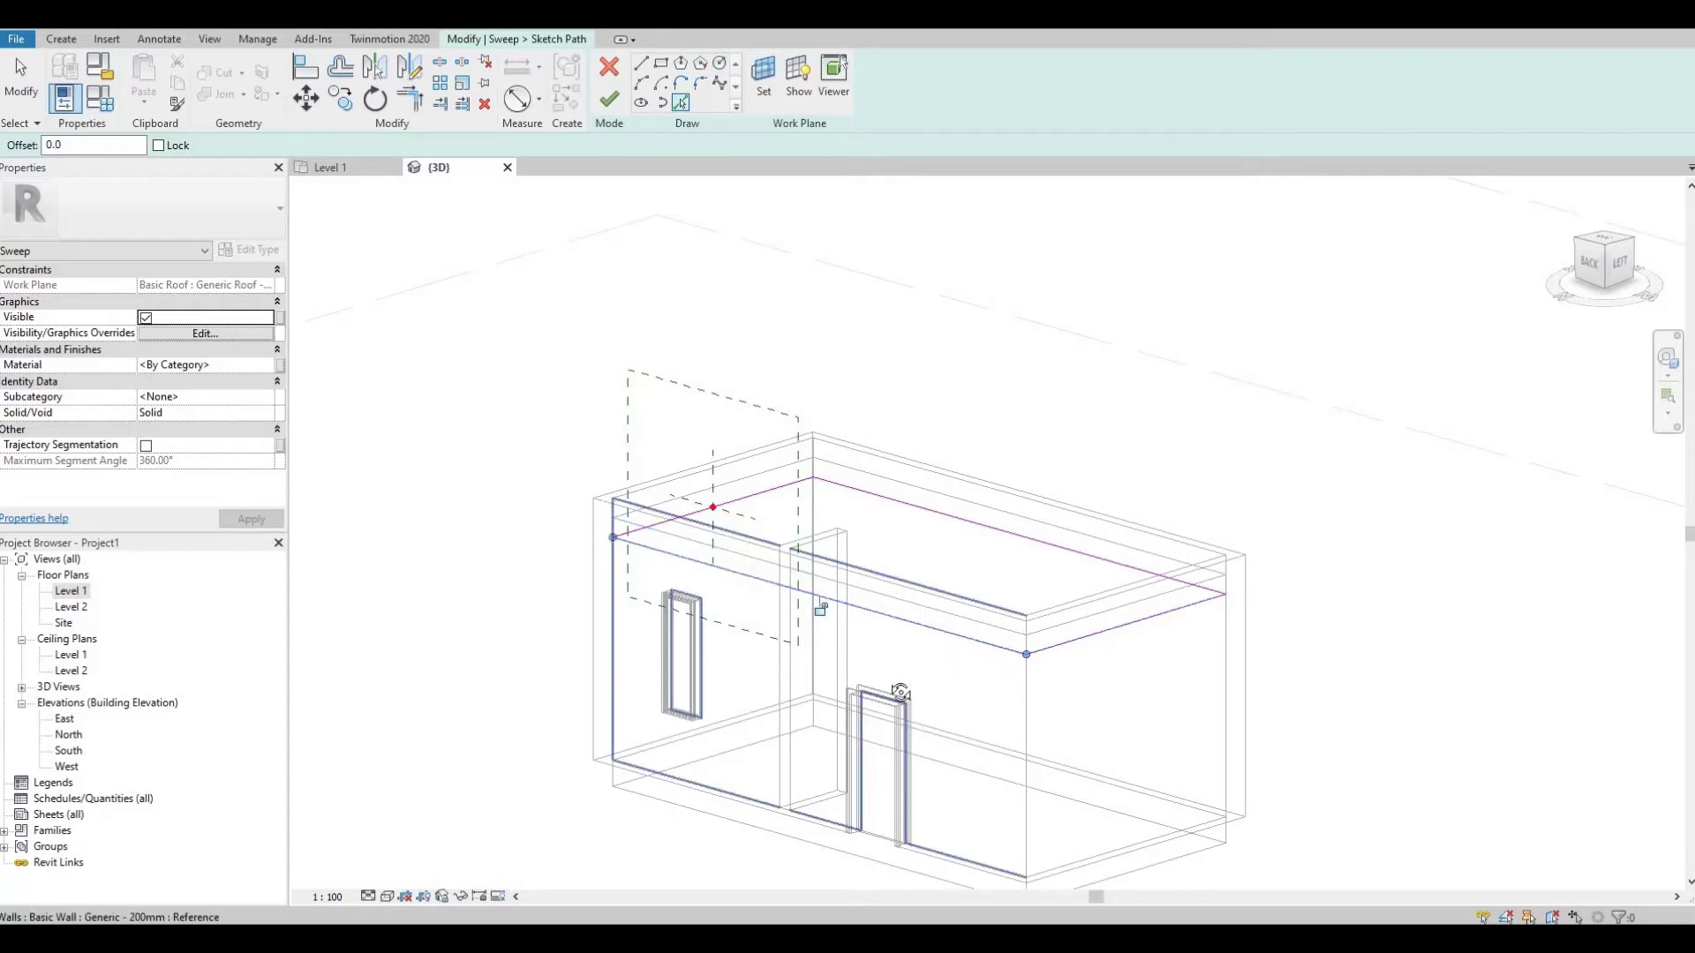
mouse_move(999, 606)
shift+middle_down()
mouse_move(764, 649)
mouse_move(884, 593)
shift+middle_up()
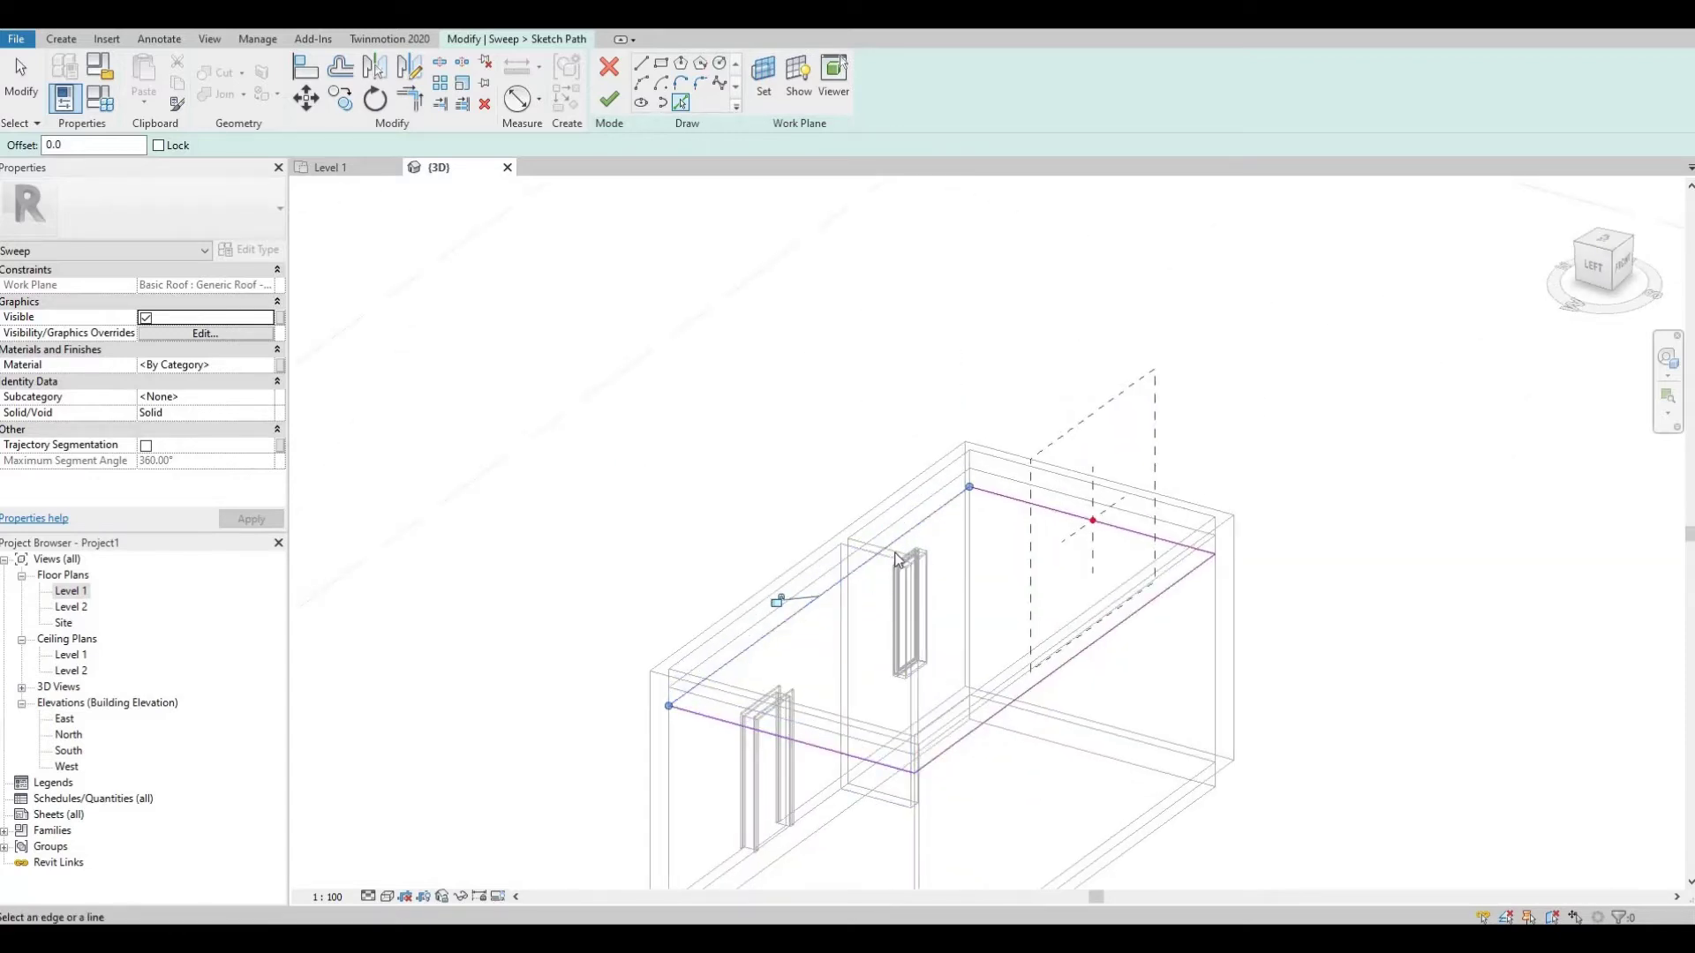
click(891, 554)
click(888, 559)
mouse_move(803, 700)
shift+middle_down()
mouse_move(909, 631)
mouse_move(911, 607)
shift+middle_up()
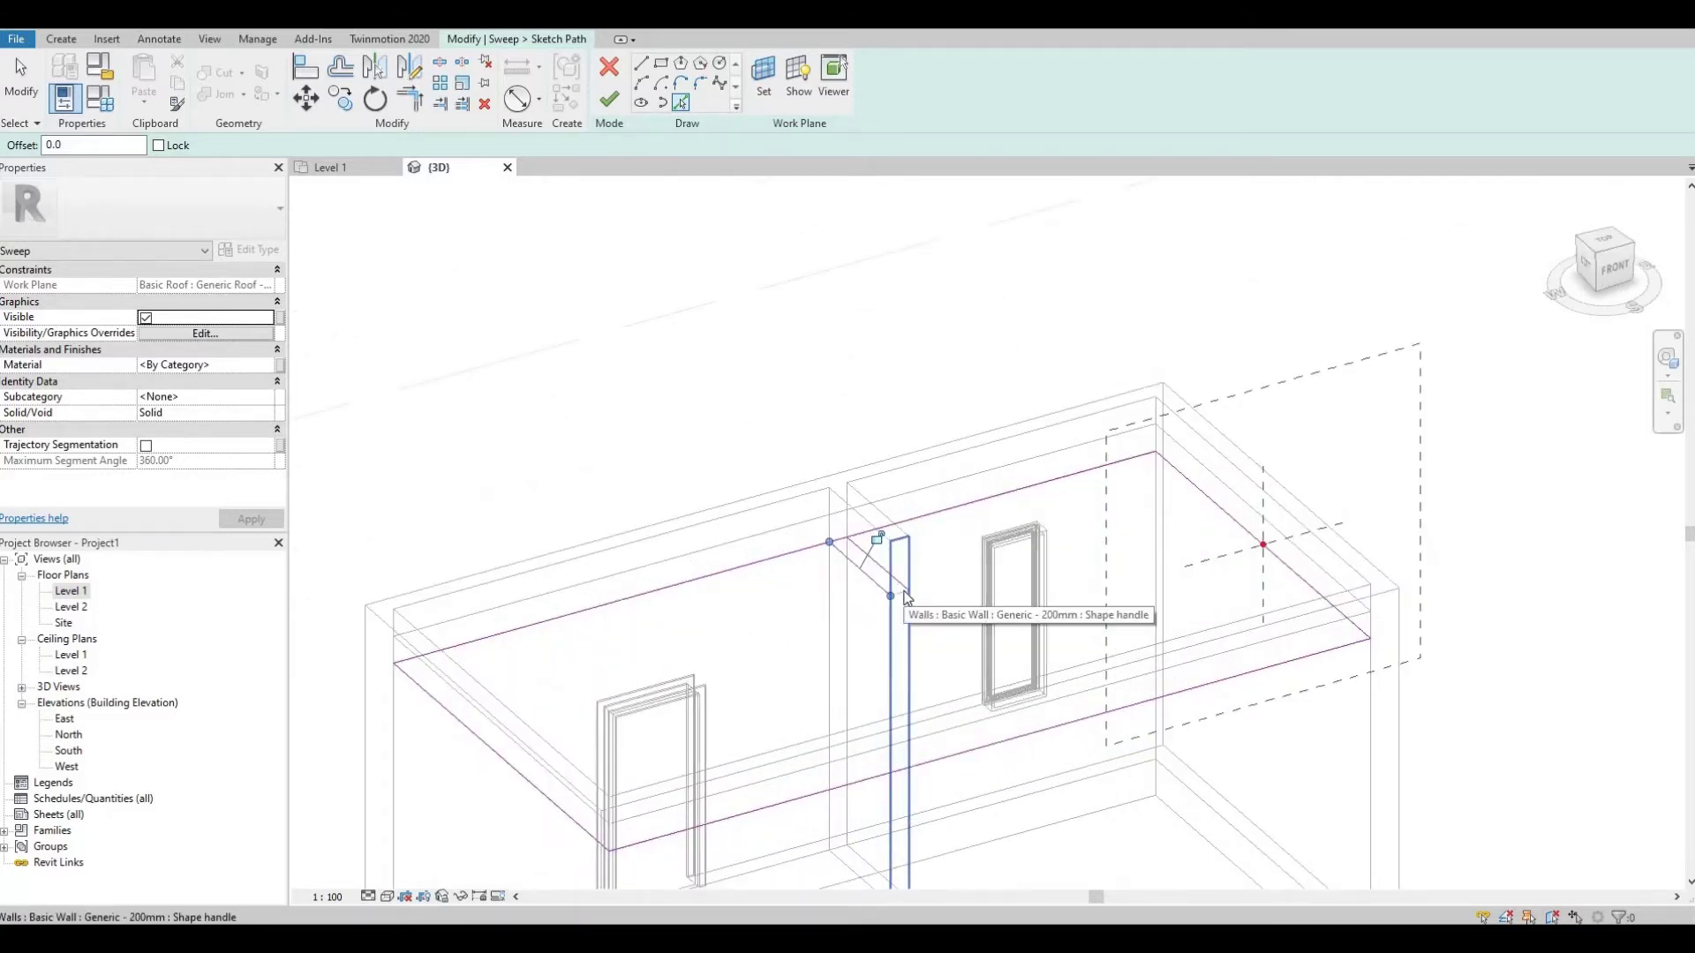
click(906, 598)
middle_drag(852, 560, 903, 576)
scroll(757, 446, up, 2)
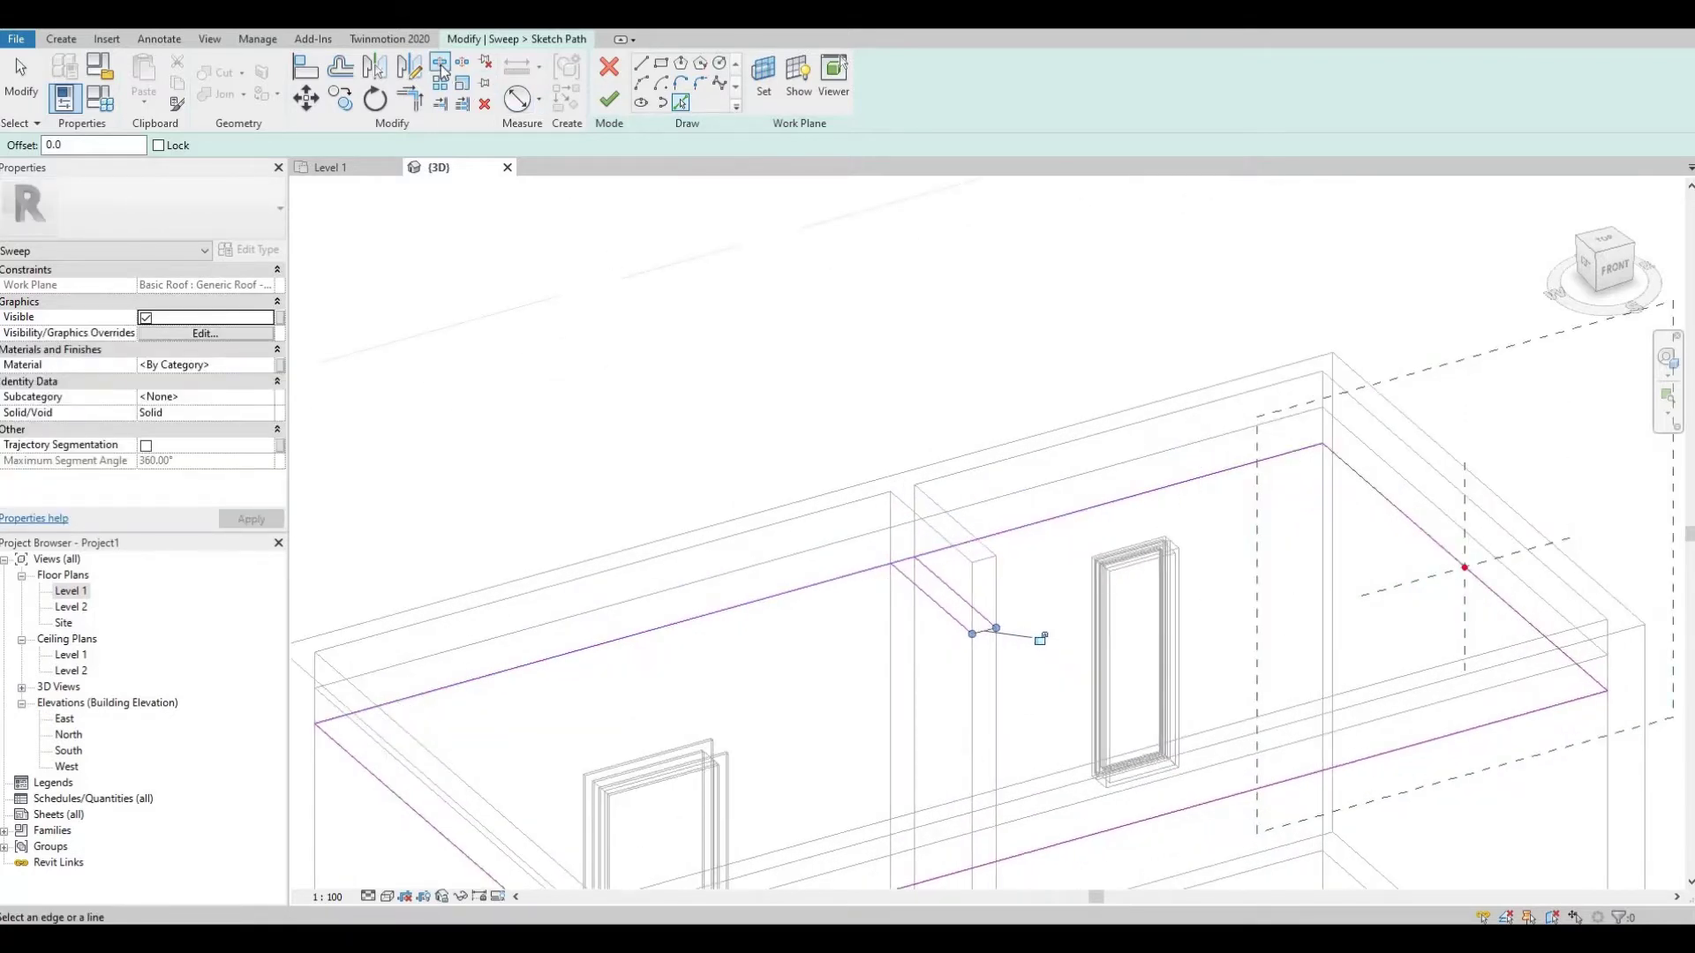
Trim two path lines so they meet cleanly at the pillar corner
key(s)
key(l)
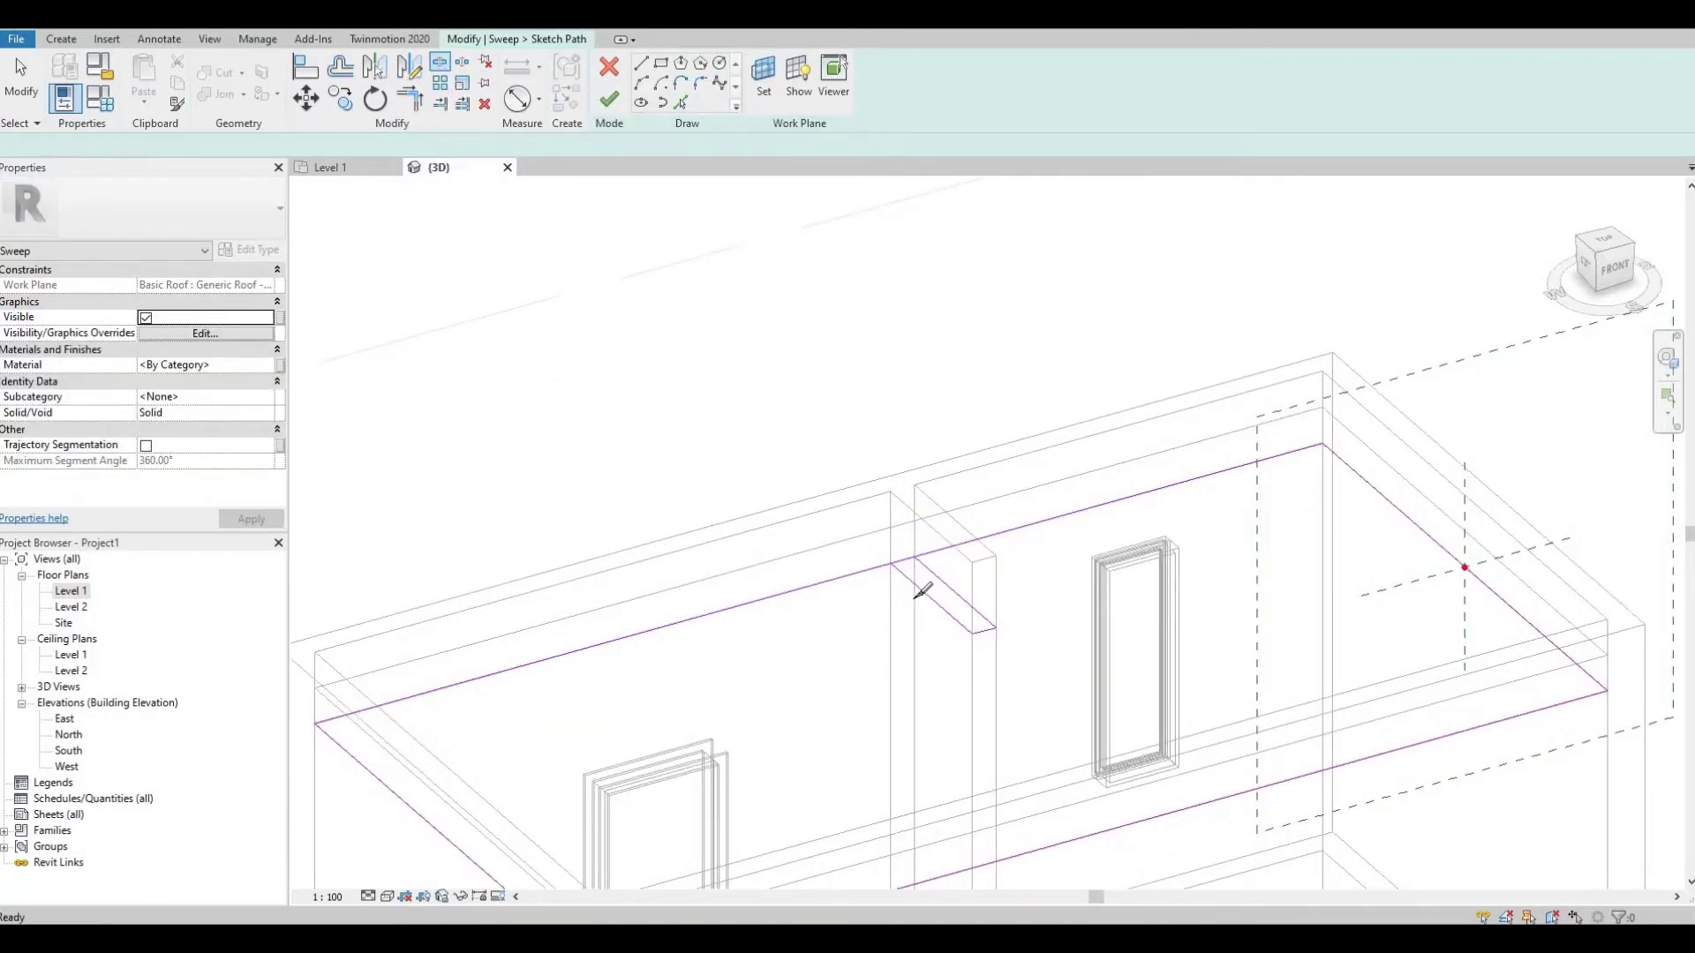
scroll(919, 574, up, 3)
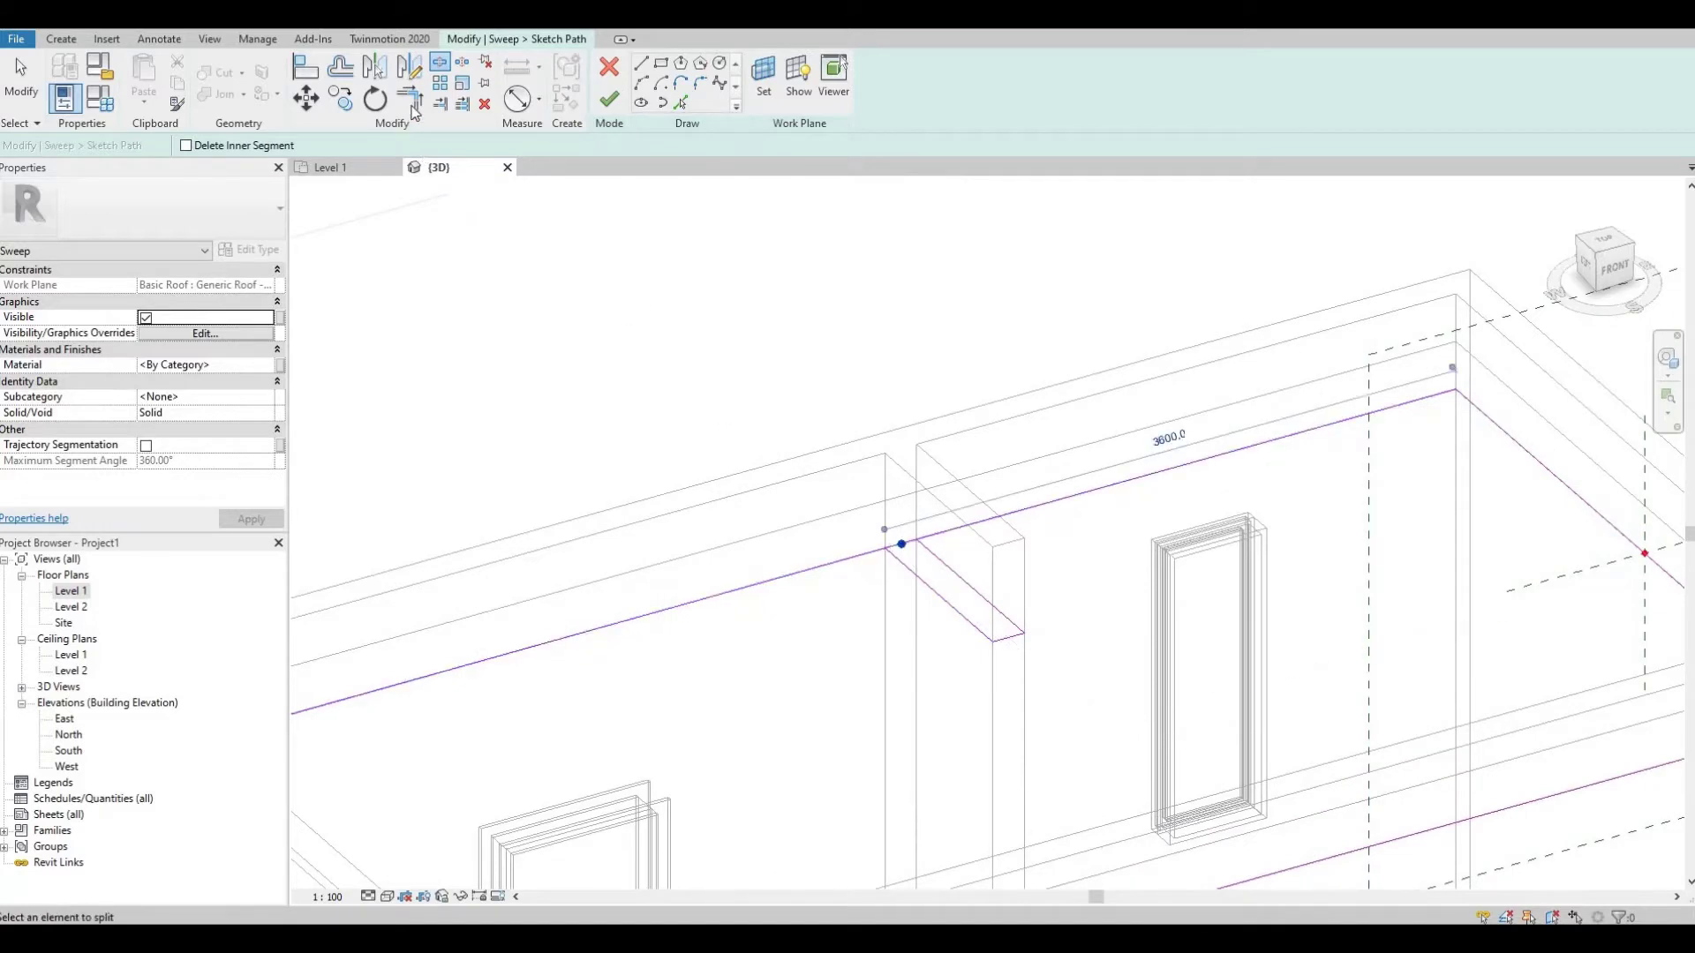
click(412, 106)
click(850, 556)
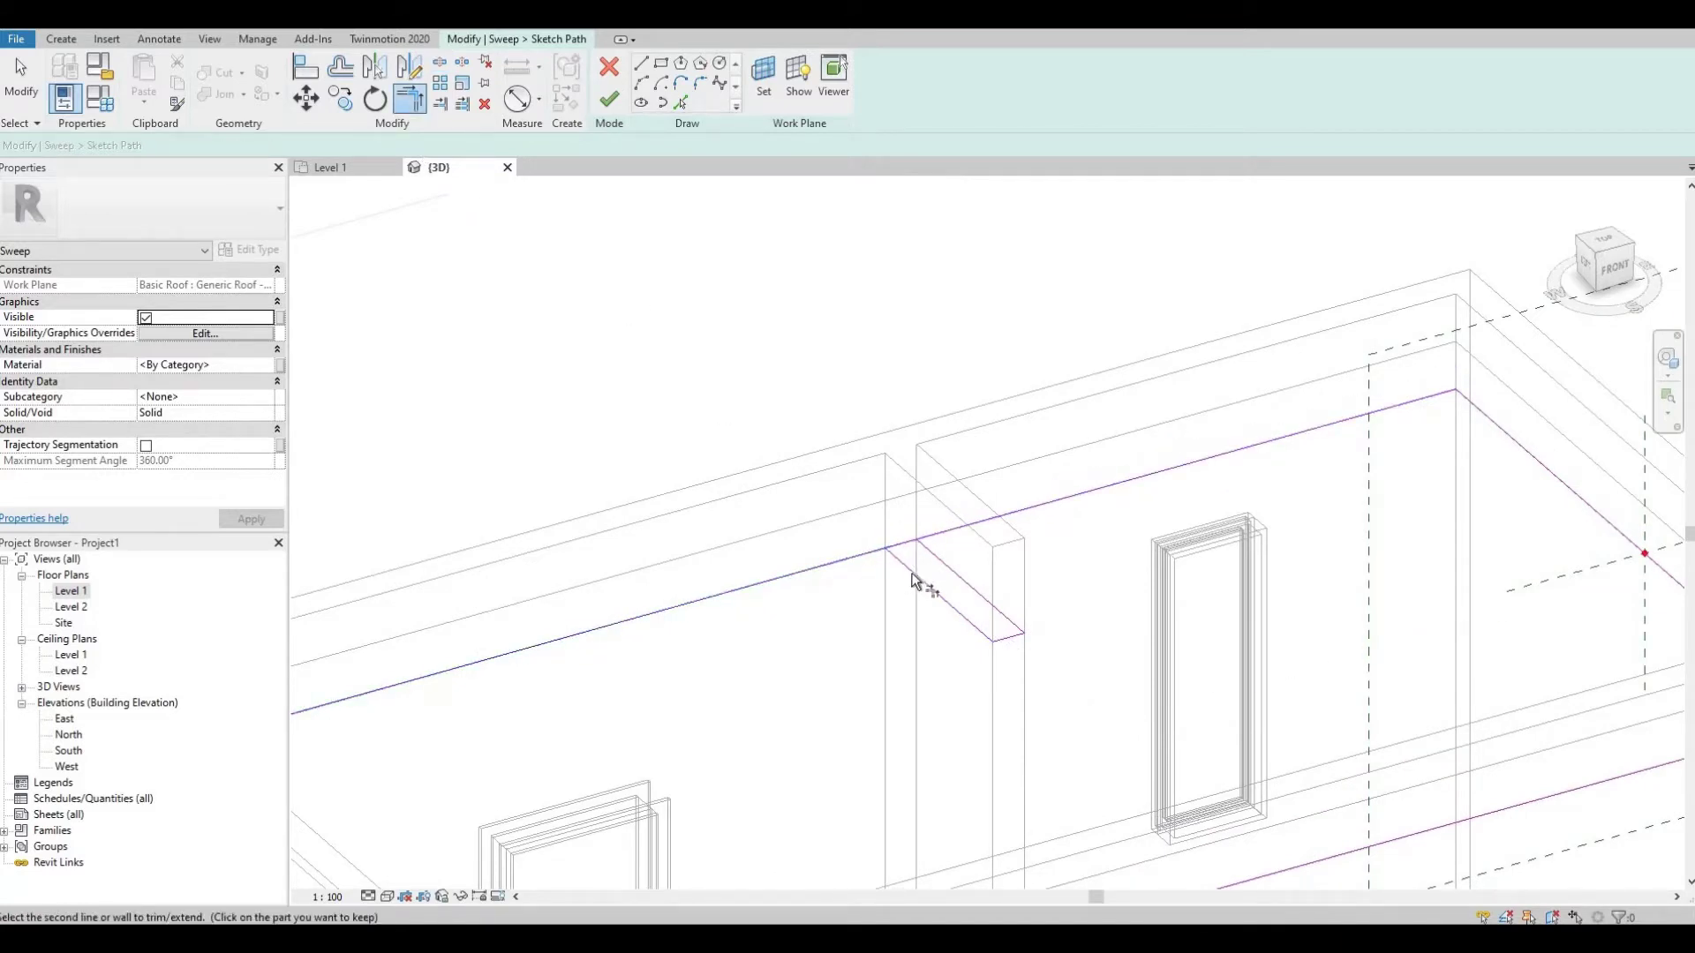
click(933, 545)
scroll(933, 545, down, 2)
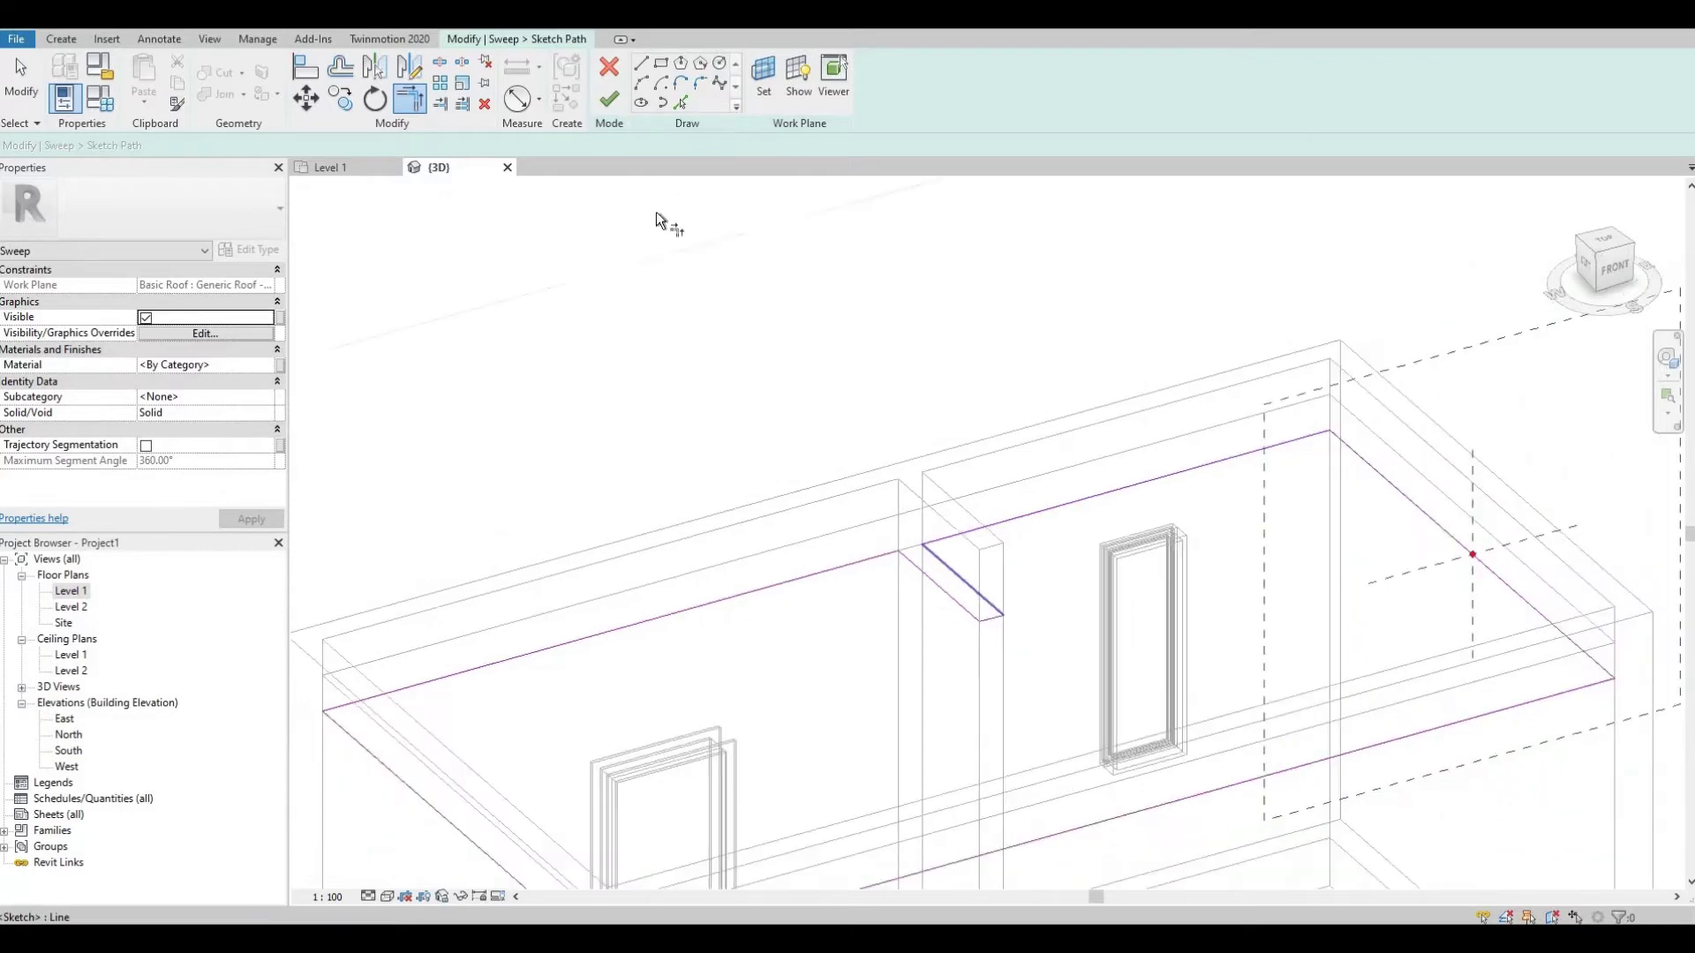
Finish the sweep path and open the profile for editing from a frontal angle
click(611, 99)
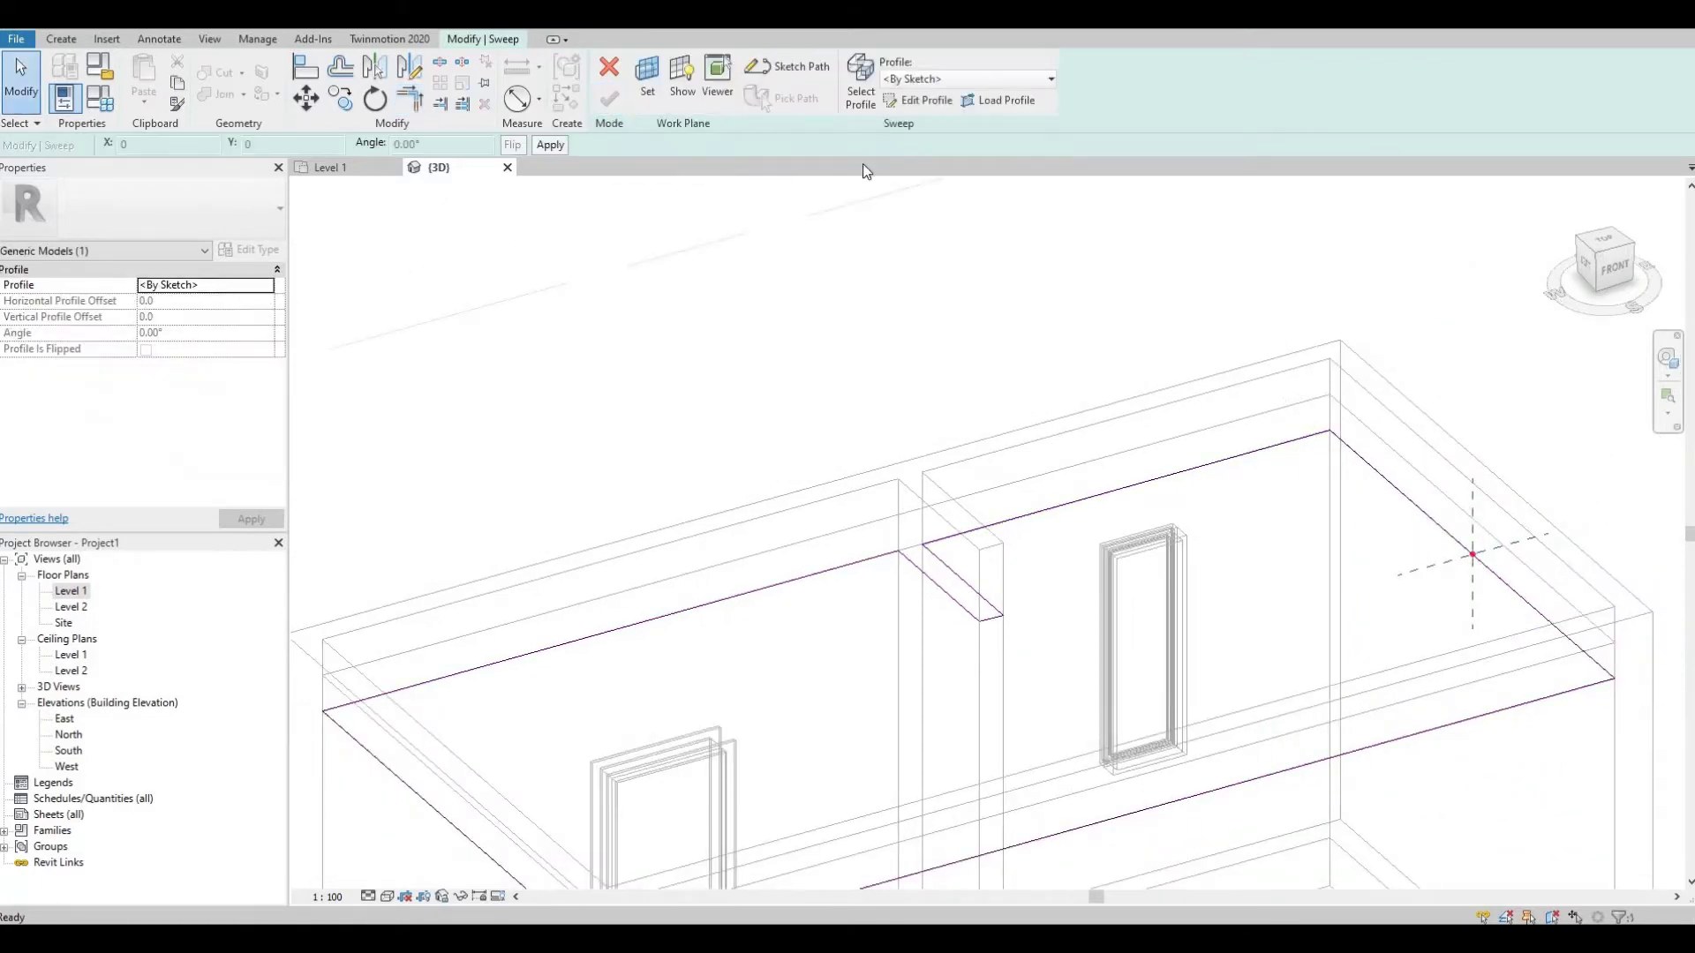
click(912, 102)
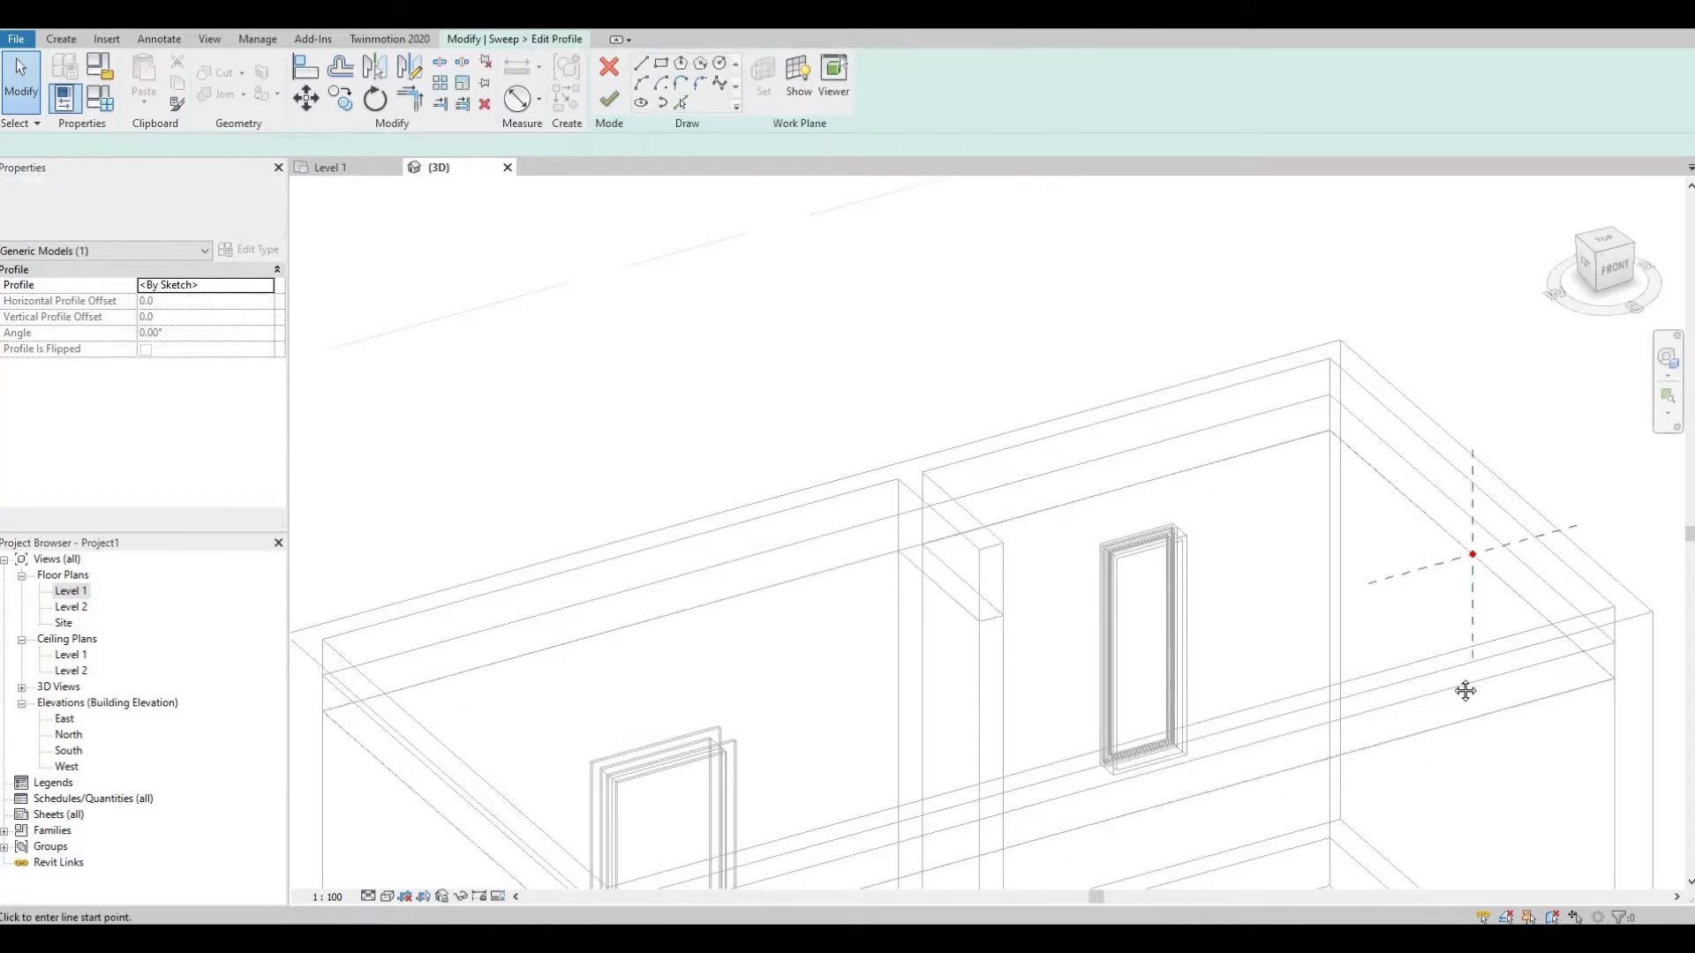
scroll(1229, 541, up, 3)
scroll(1242, 571, up, 1)
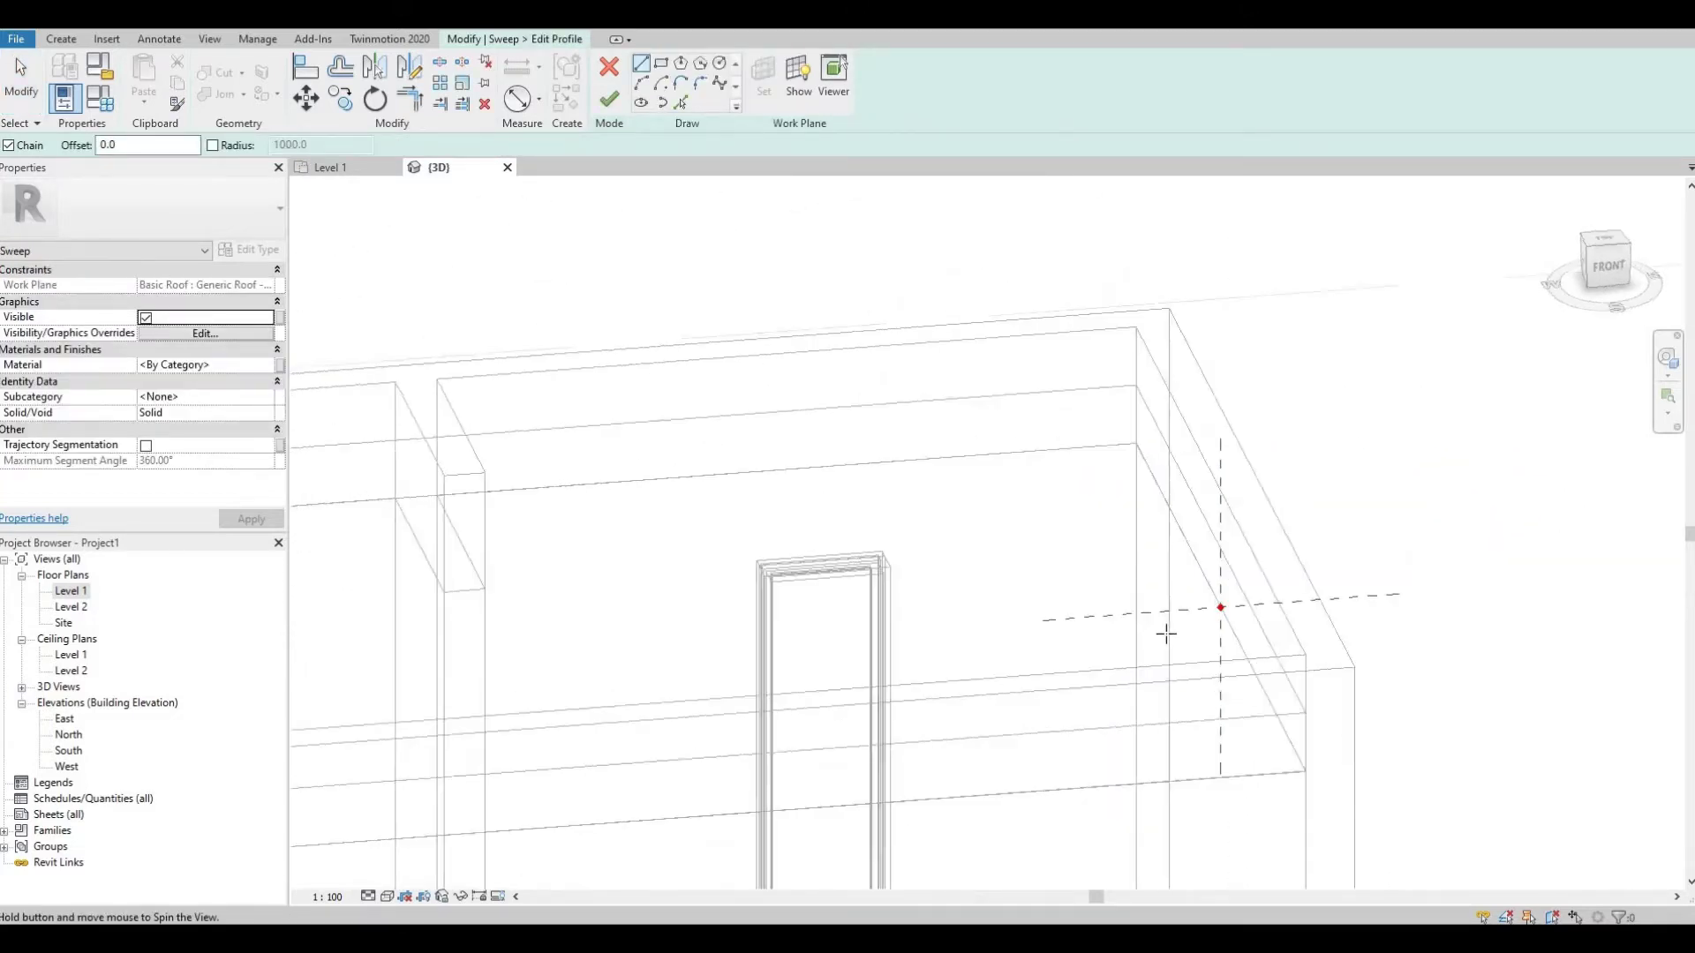
shift+middle_drag(1158, 505, 1165, 632)
shift+middle_drag(1226, 711, 1218, 643)
scroll(1217, 643, up, 4)
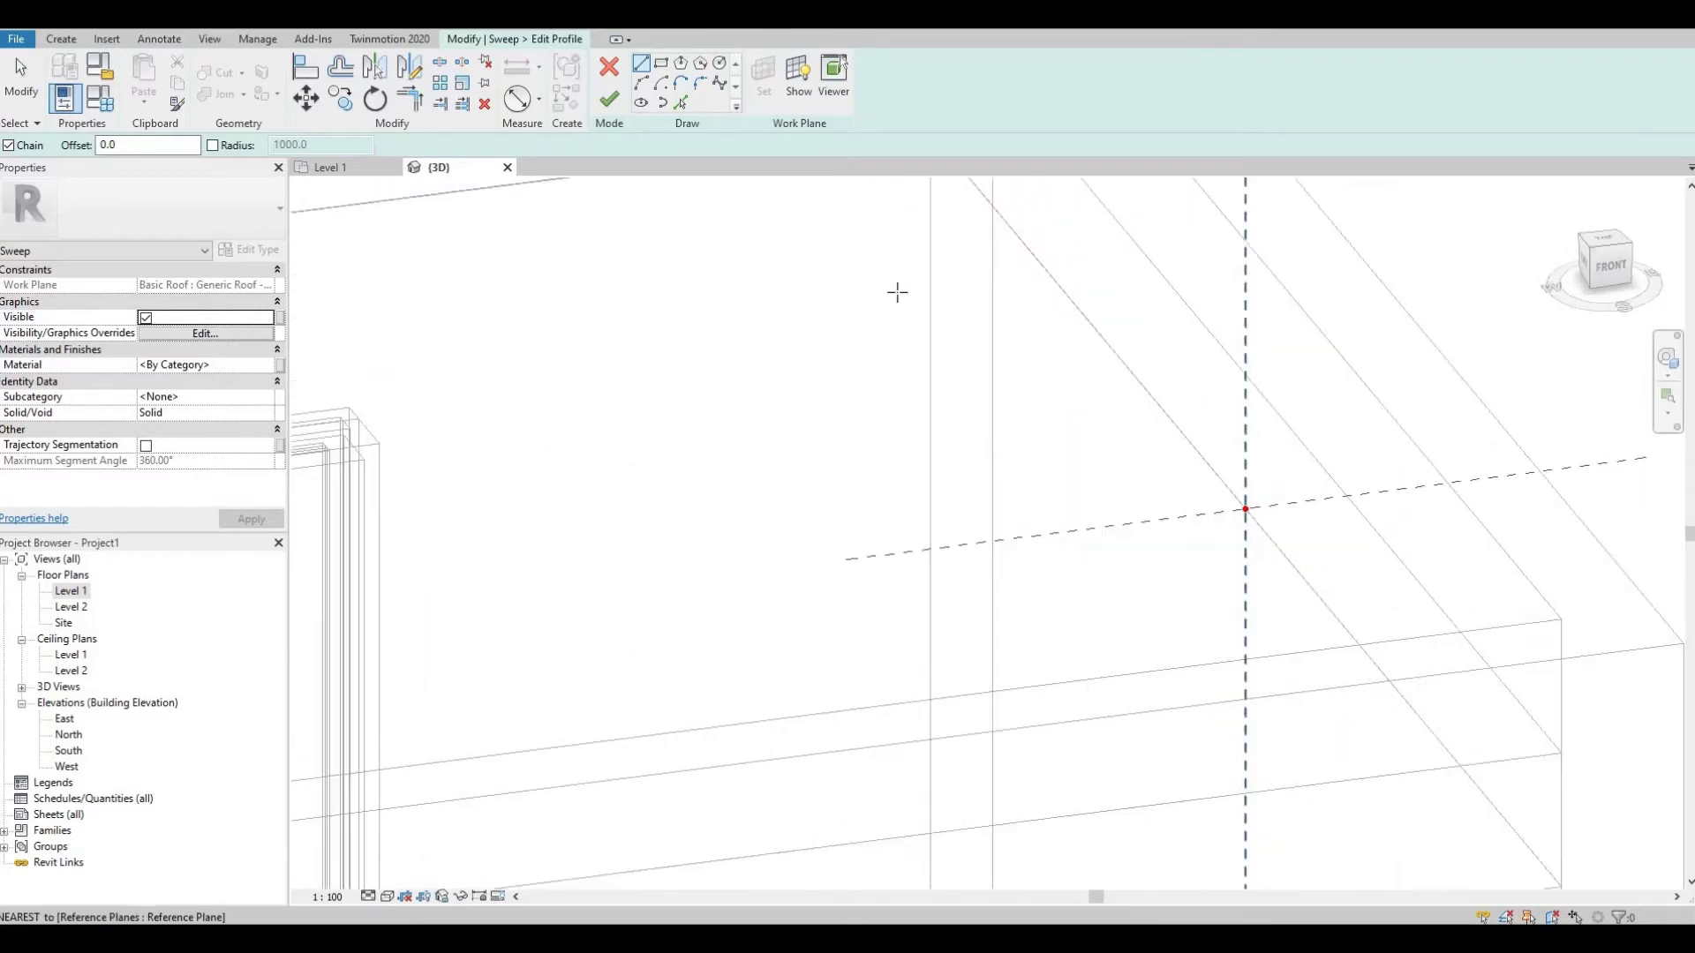
Draw the profile's 100.0 top line and a vertical segment down from it
click(643, 66)
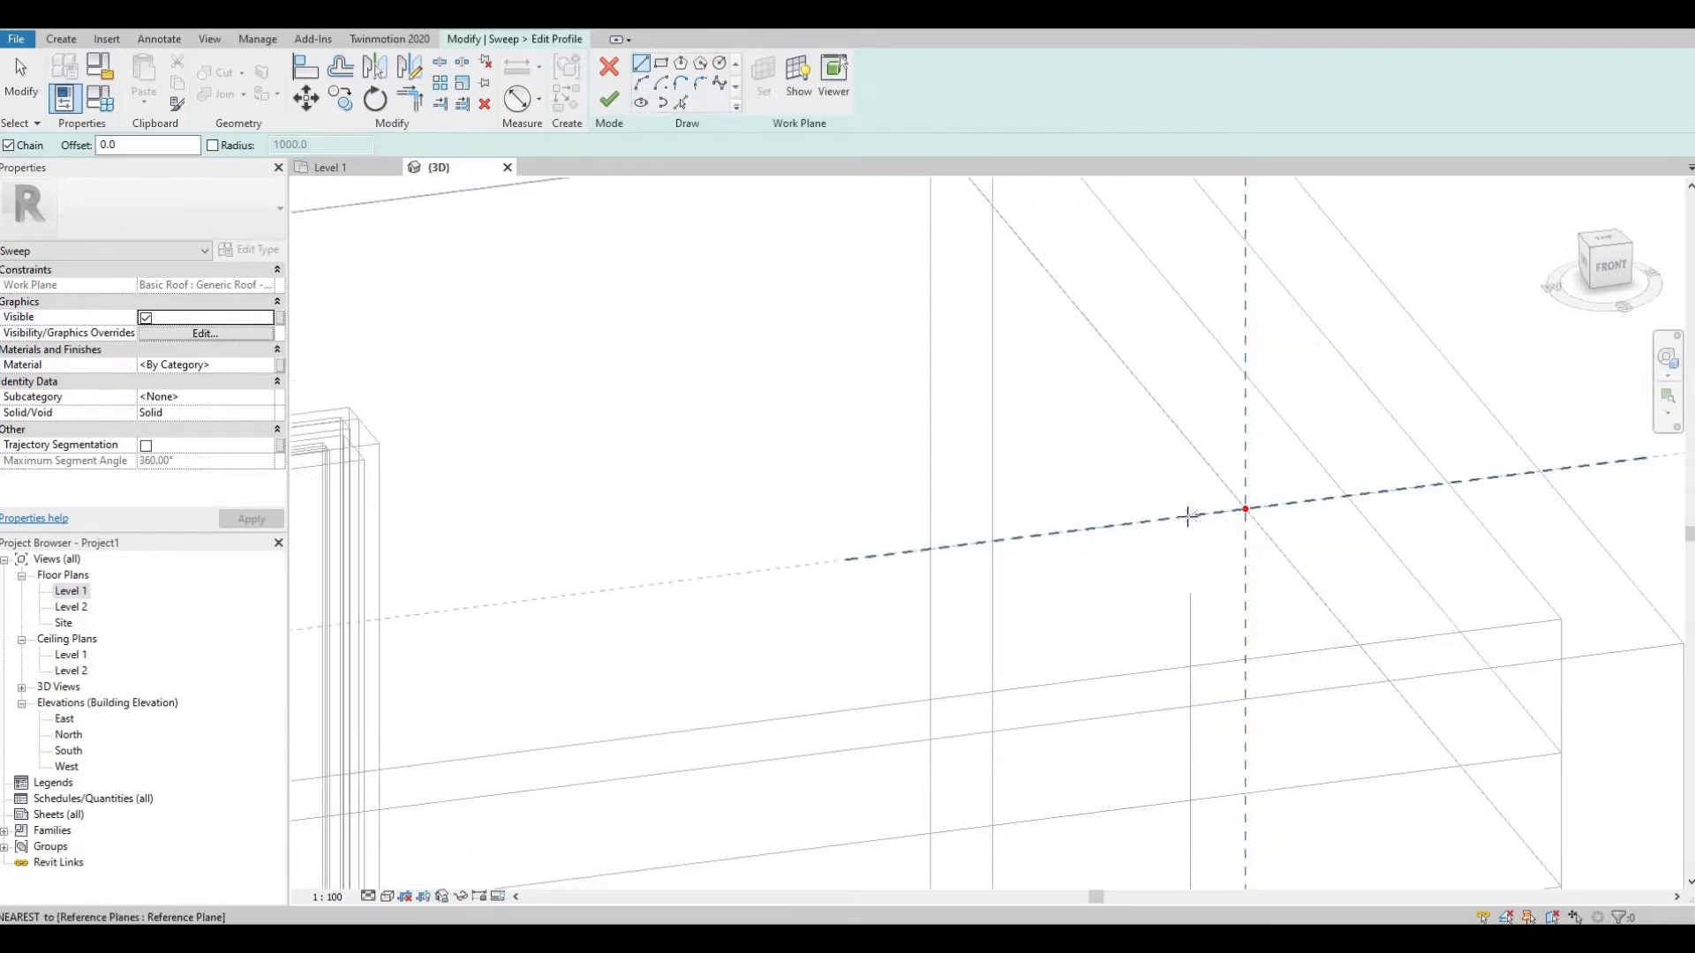
click(1191, 515)
click(1244, 509)
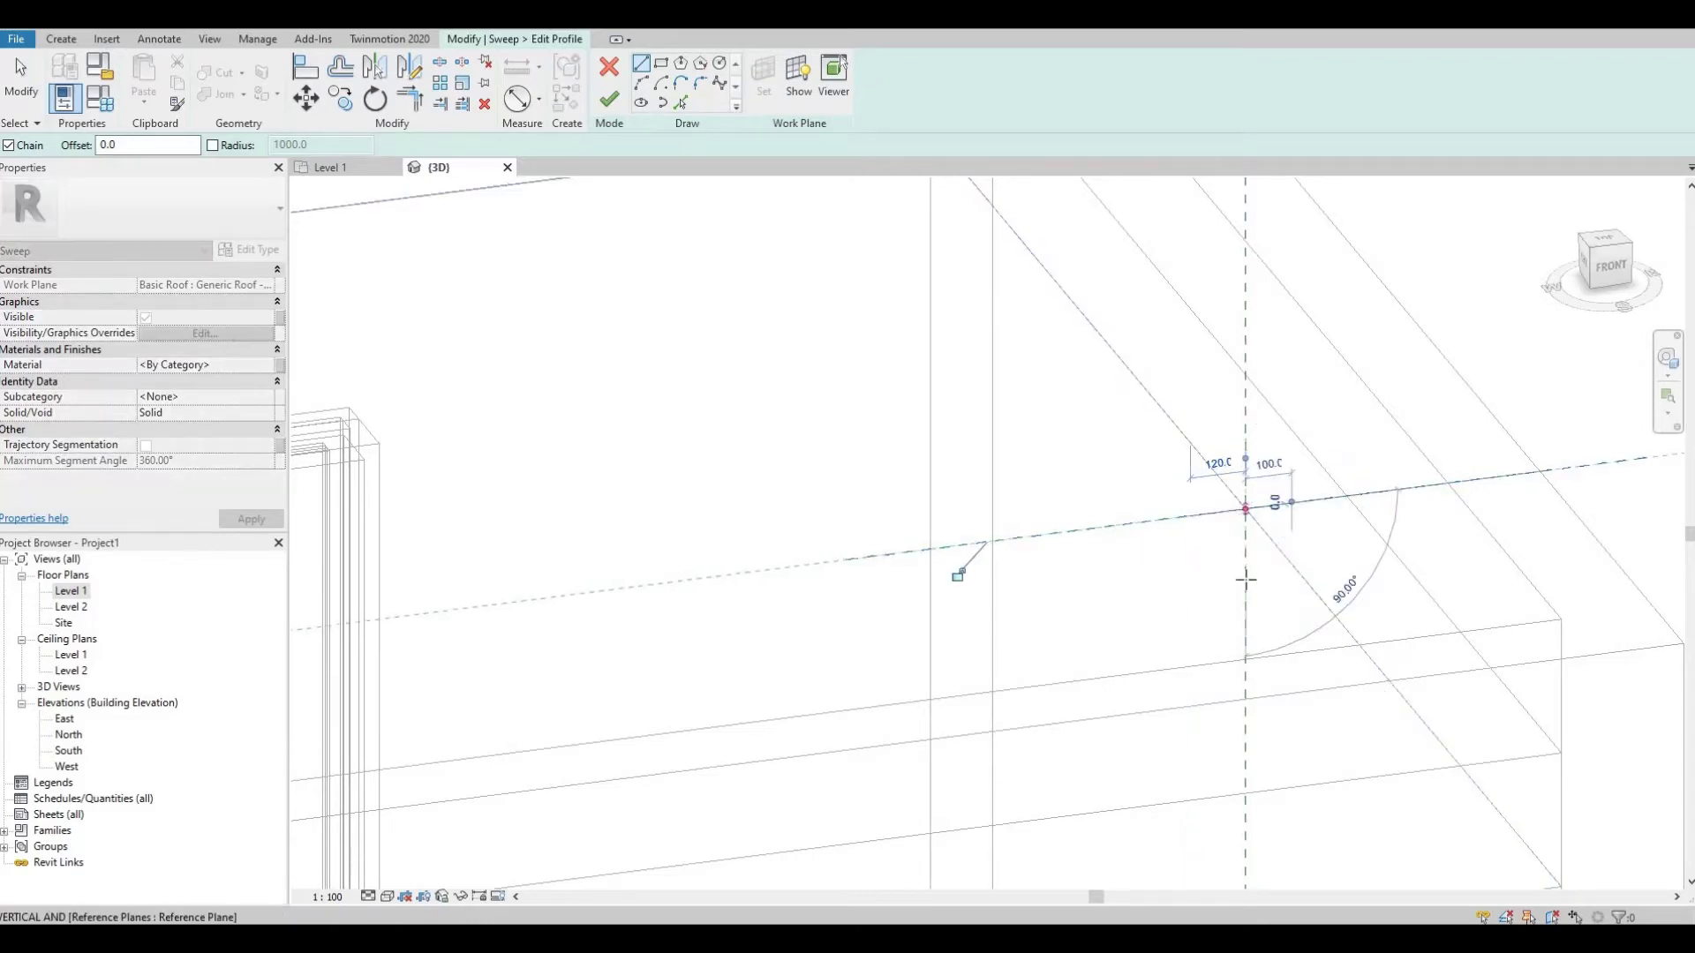
click(1245, 579)
scroll(1238, 555, up, 2)
scroll(1237, 559, up, 2)
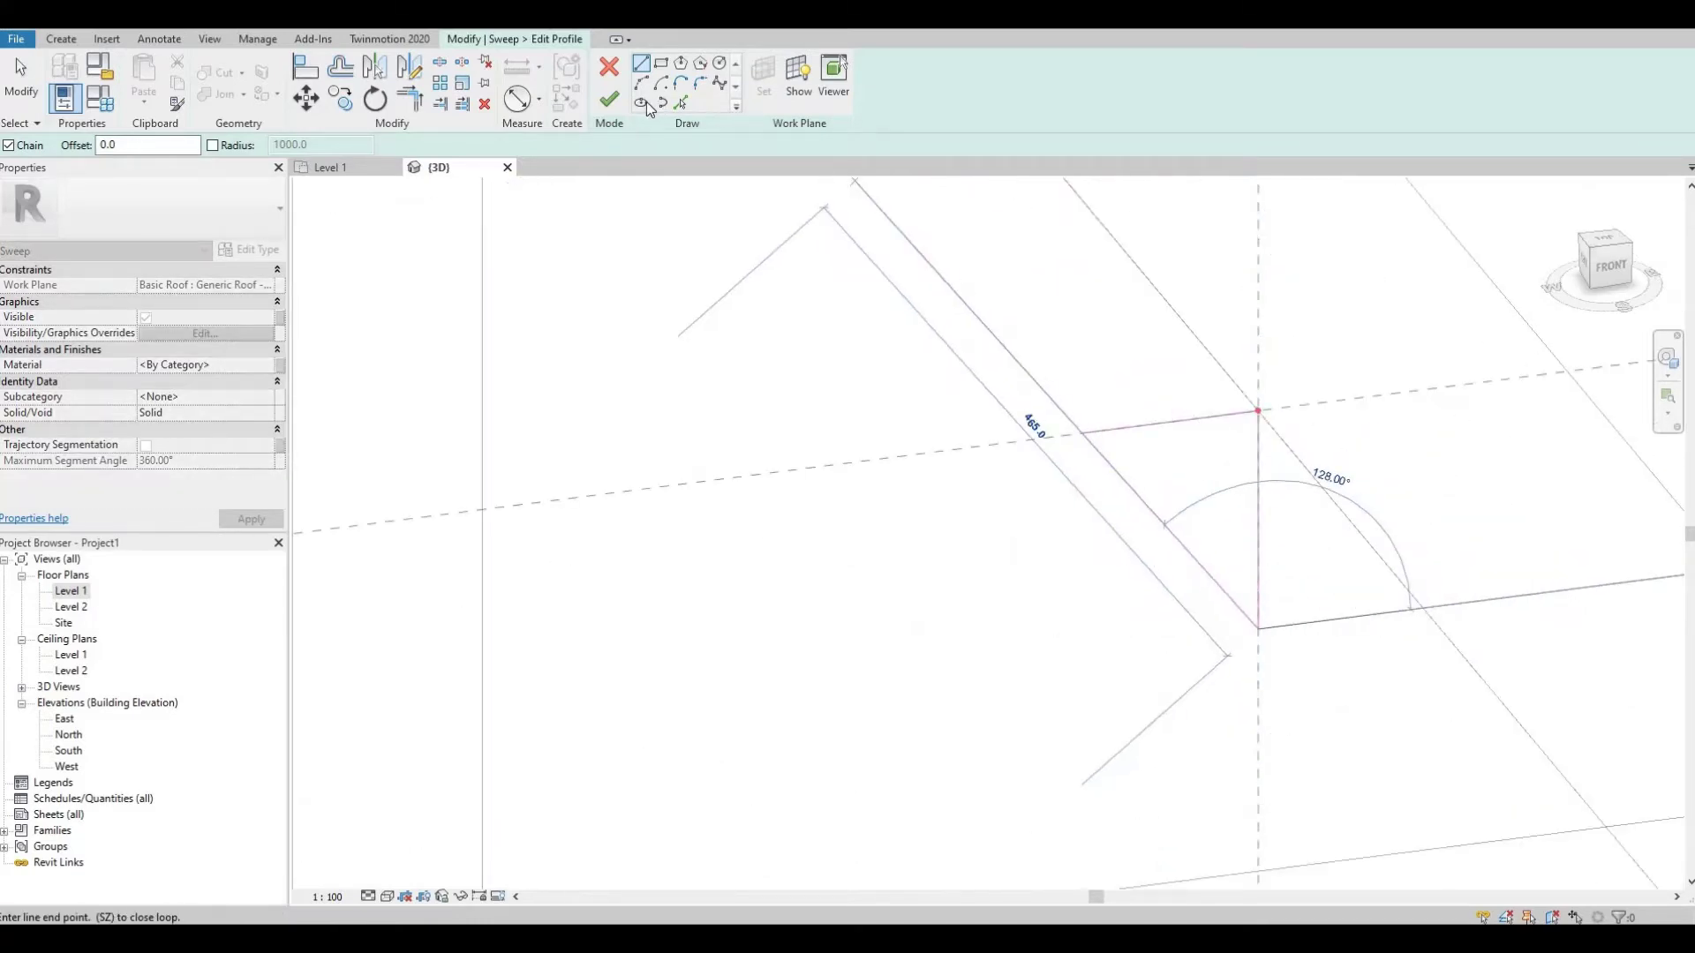
Add tangent arcs from the line's end to form the curved molding
click(641, 83)
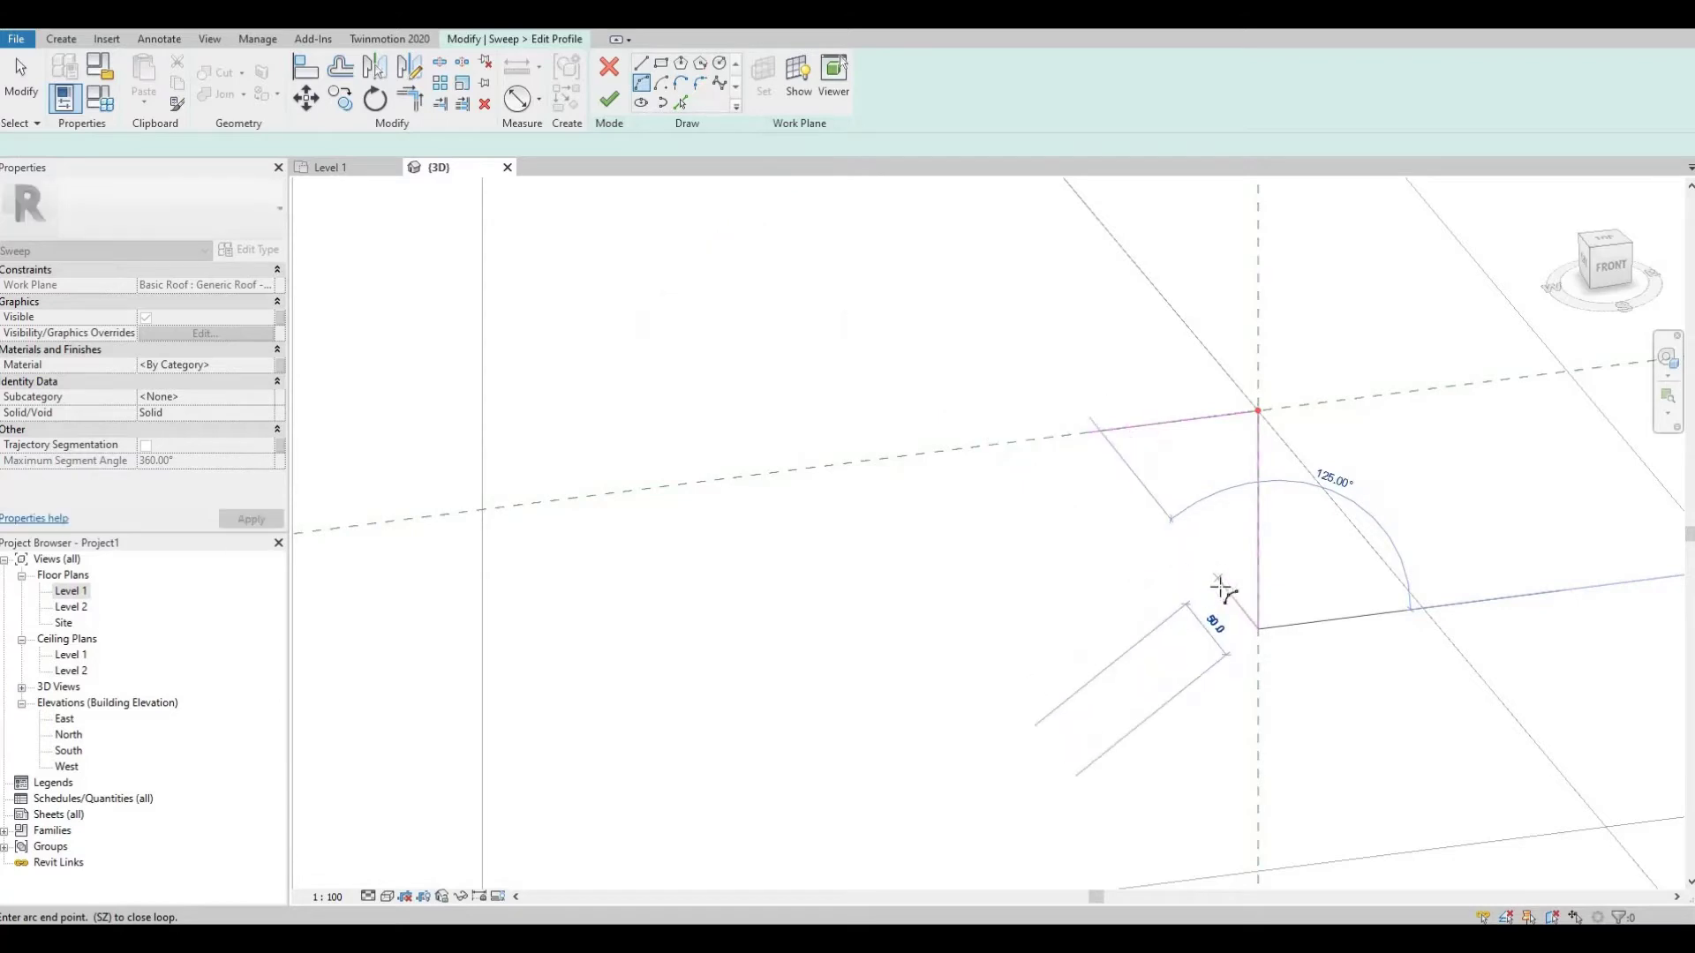
click(1219, 587)
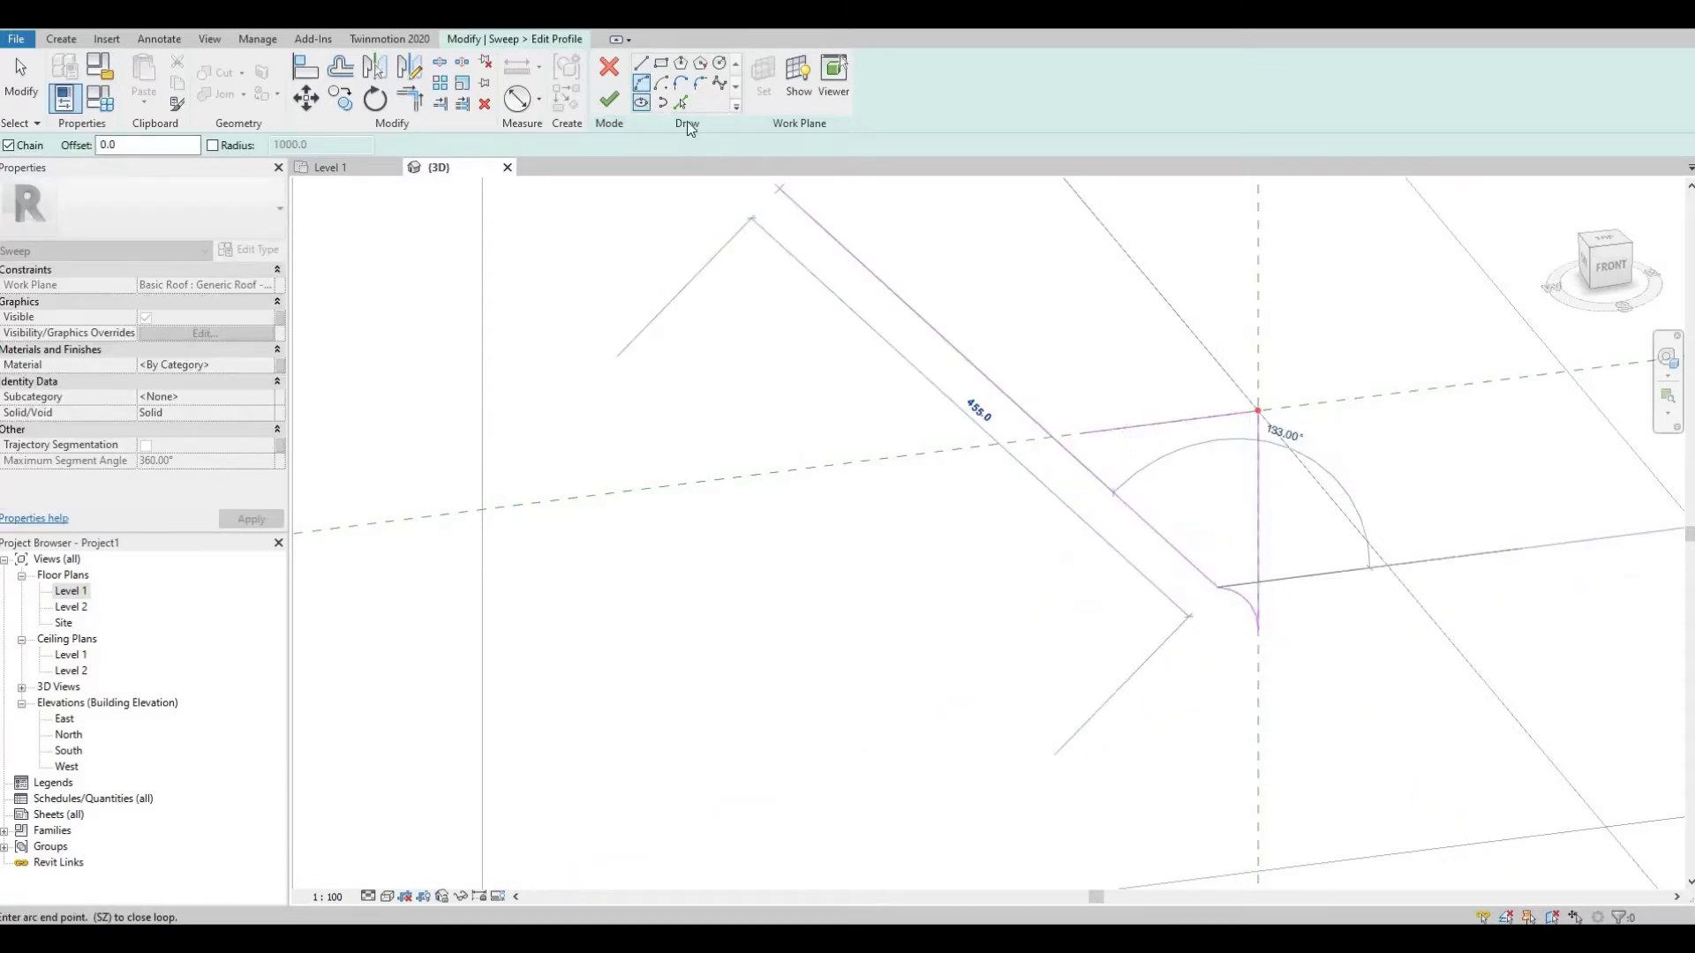
click(1183, 536)
click(1181, 555)
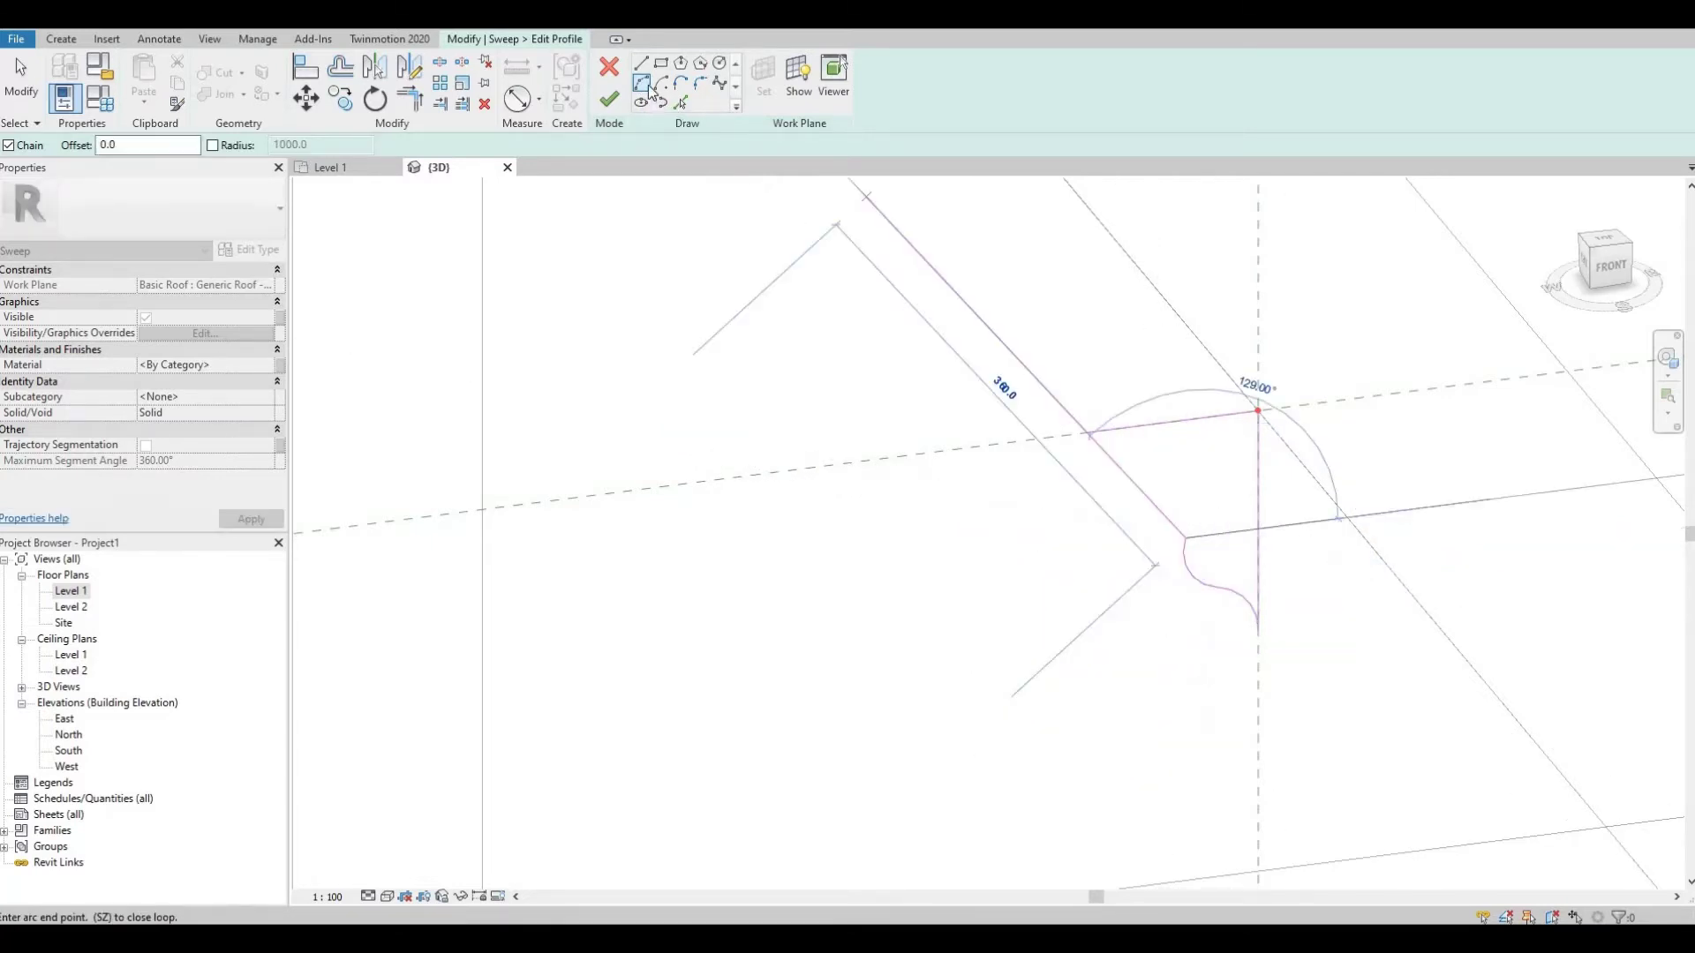
Abandon a start-end-radius arc and lengthen the top line to 139.4 to close the profile
click(641, 62)
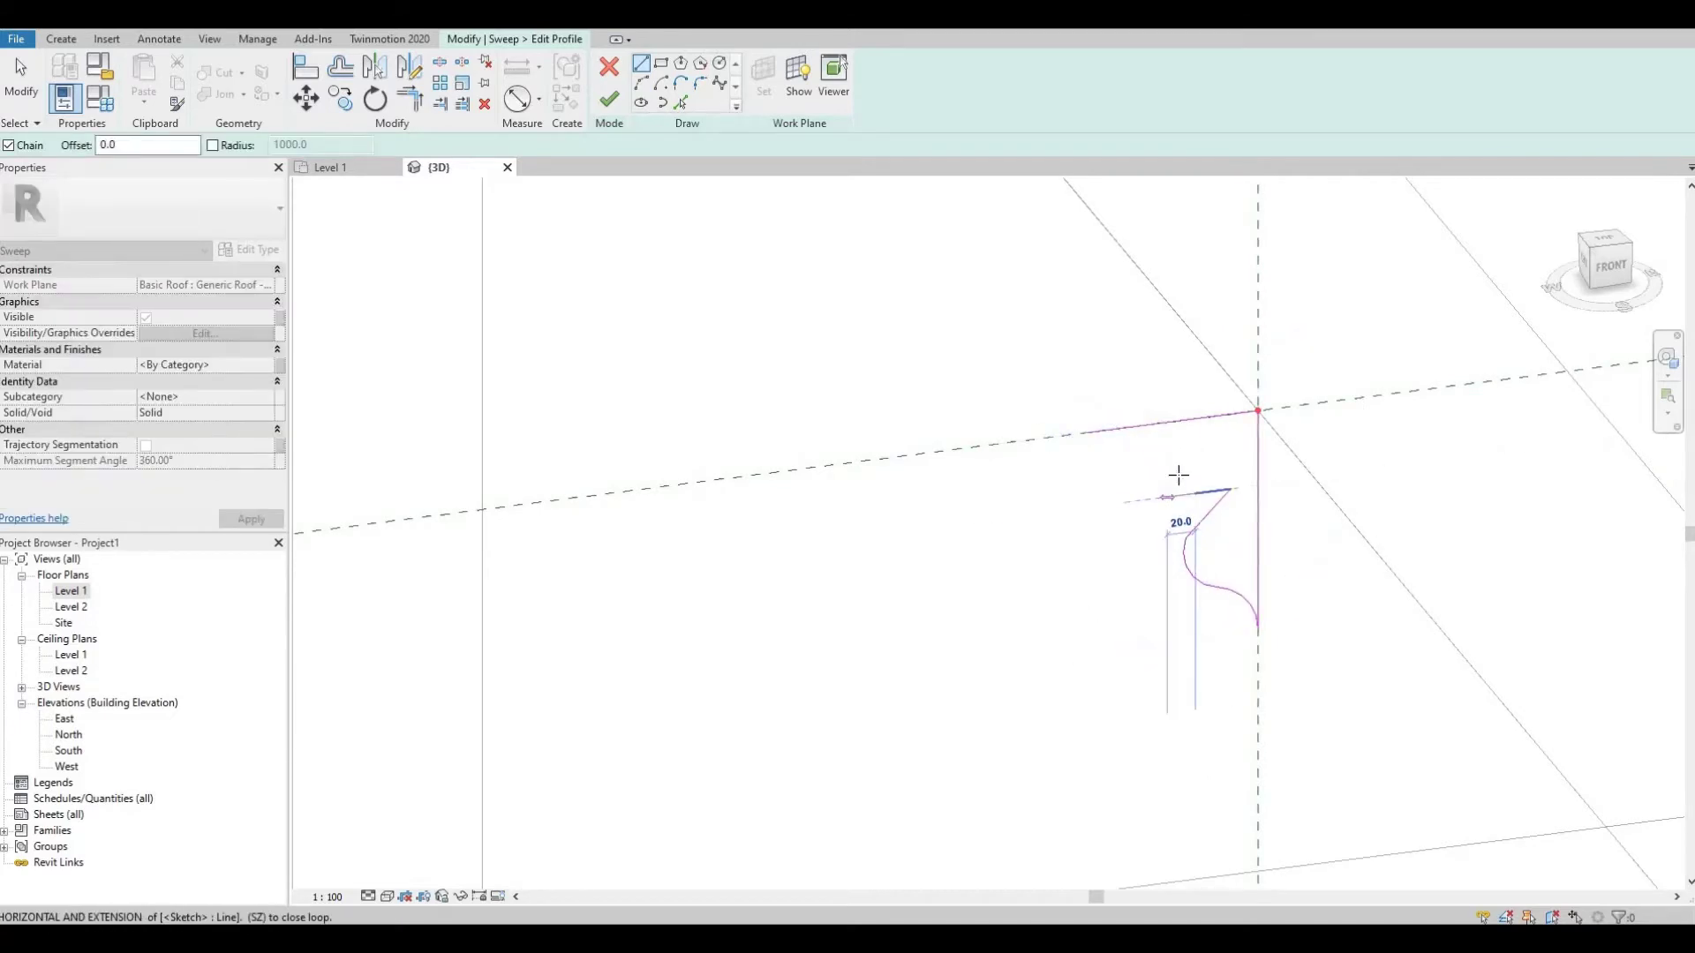
click(641, 83)
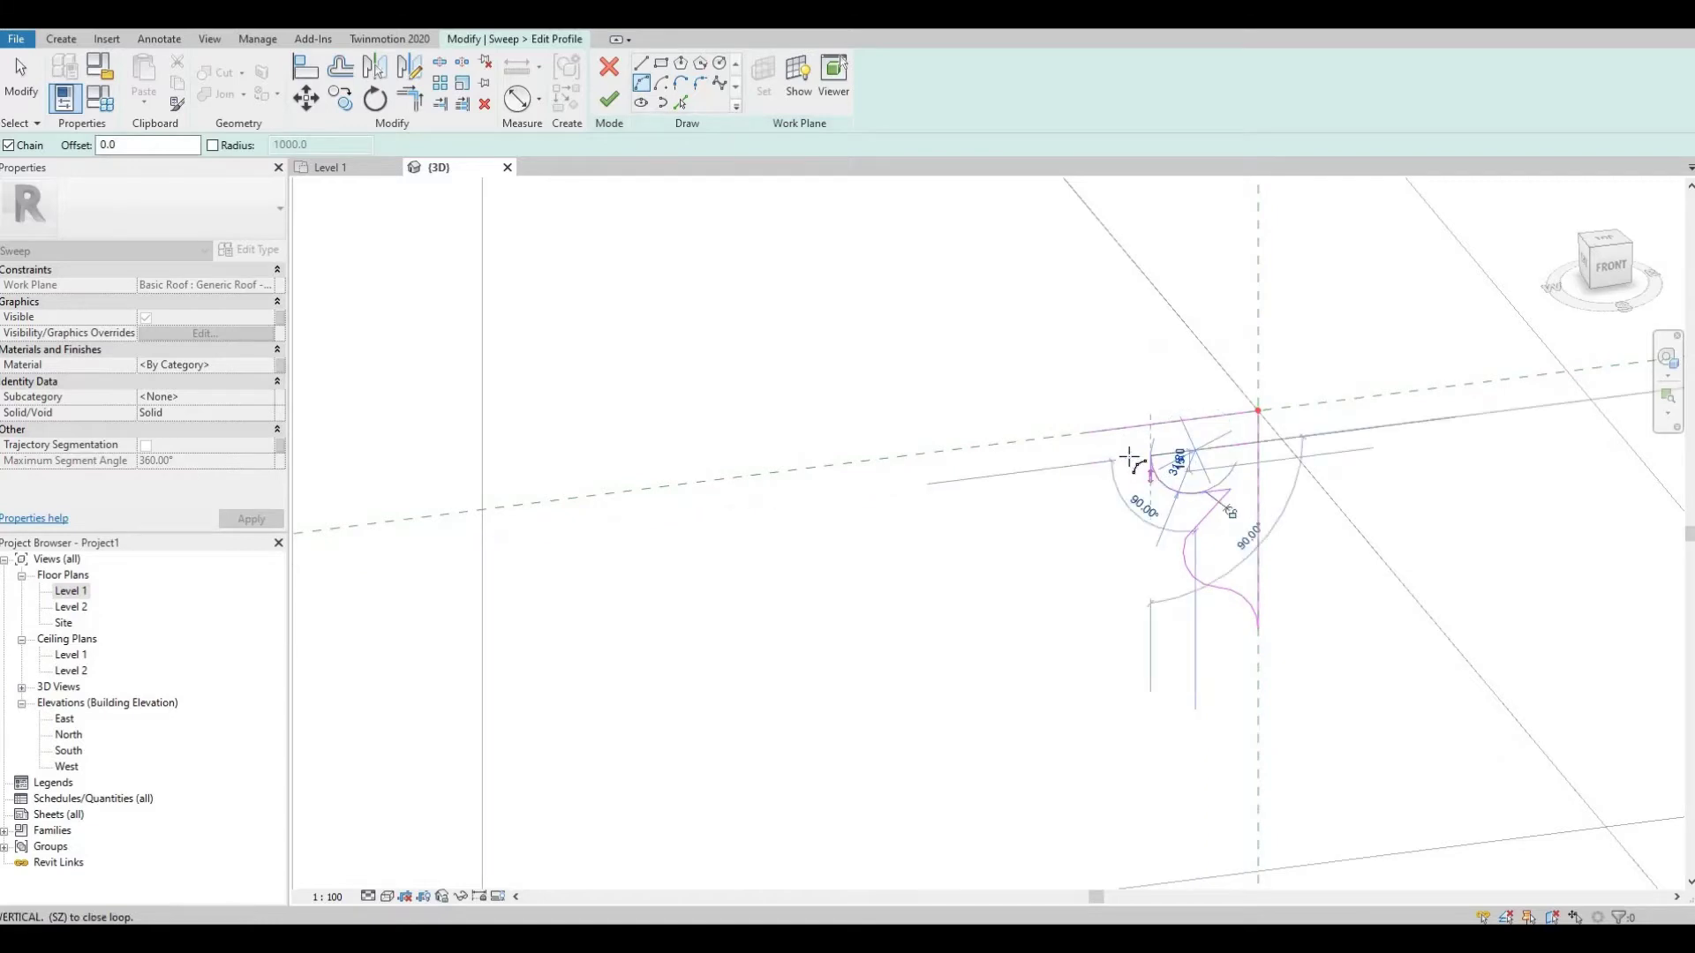
click(1139, 459)
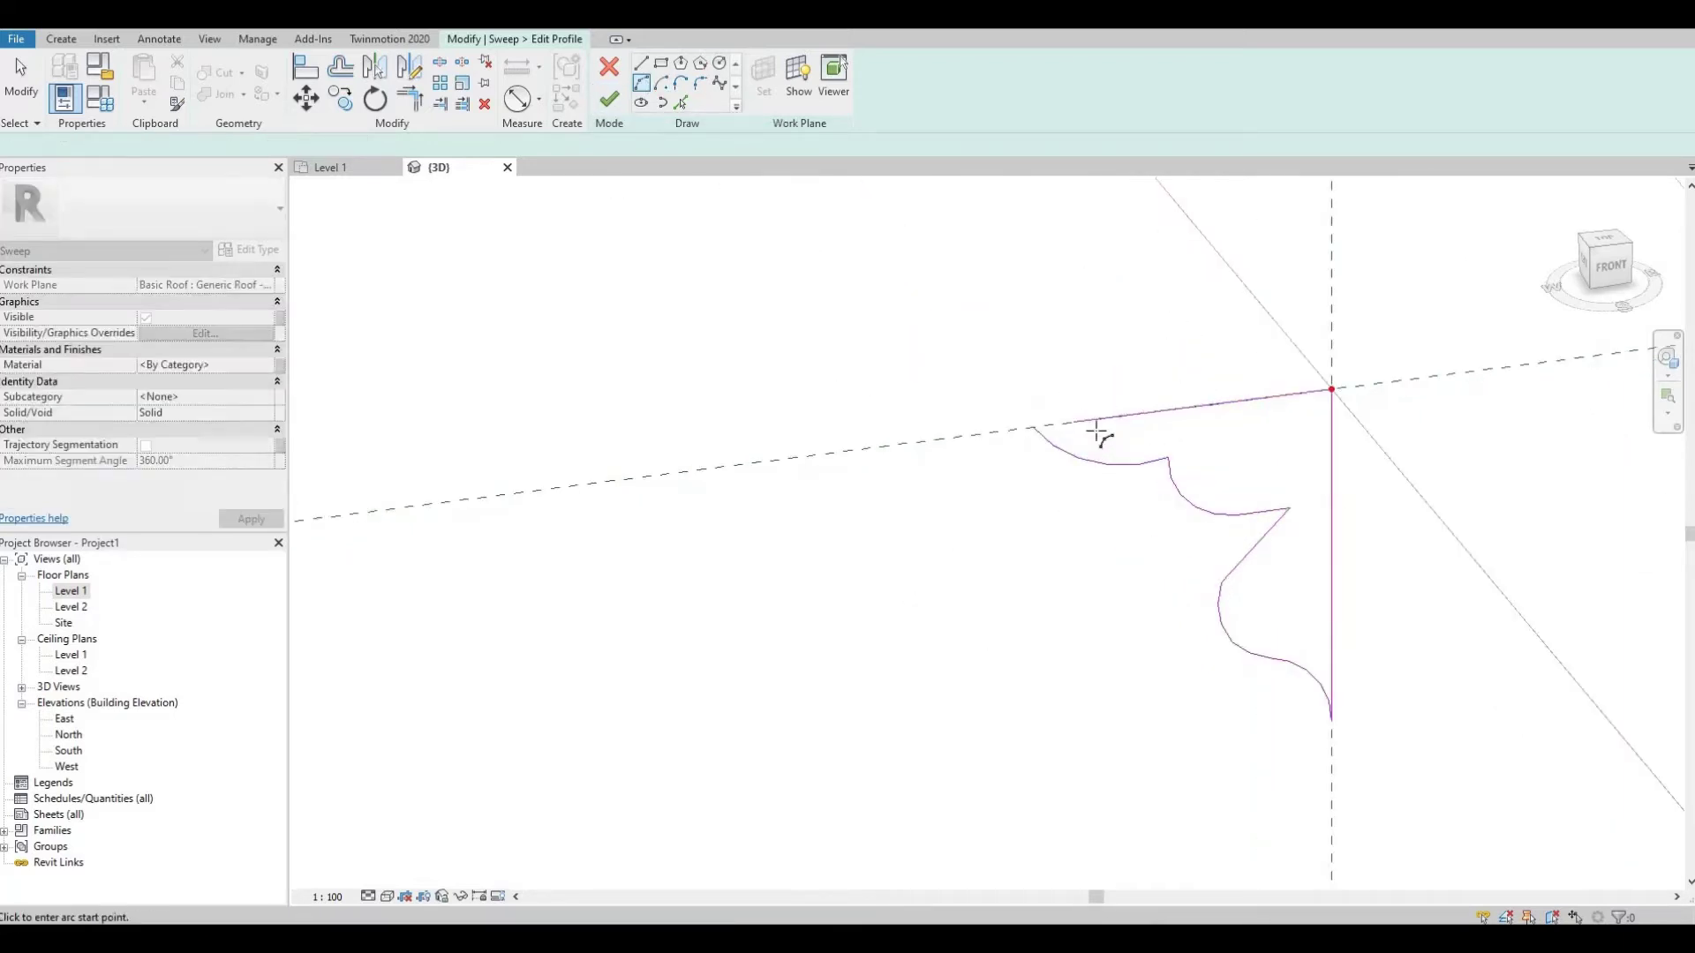
key(Escape)
scroll(1081, 415, up, 4)
key(Escape)
key(Escape)
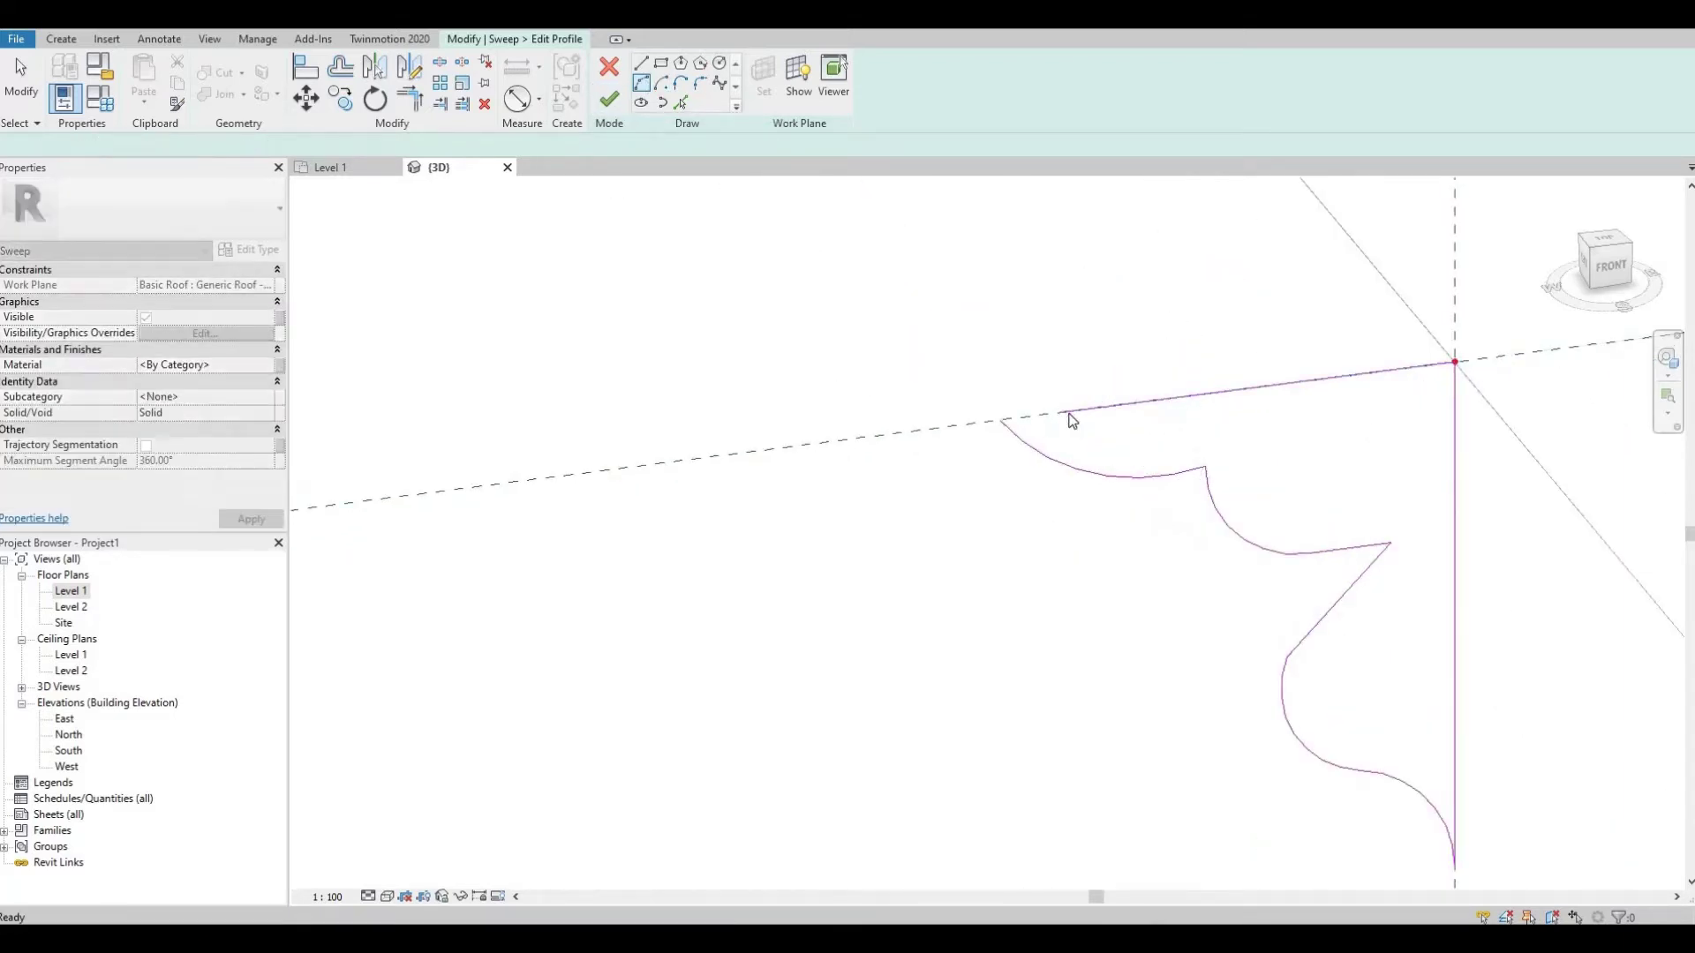
click(1062, 411)
drag(1063, 412, 1001, 421)
key(Escape)
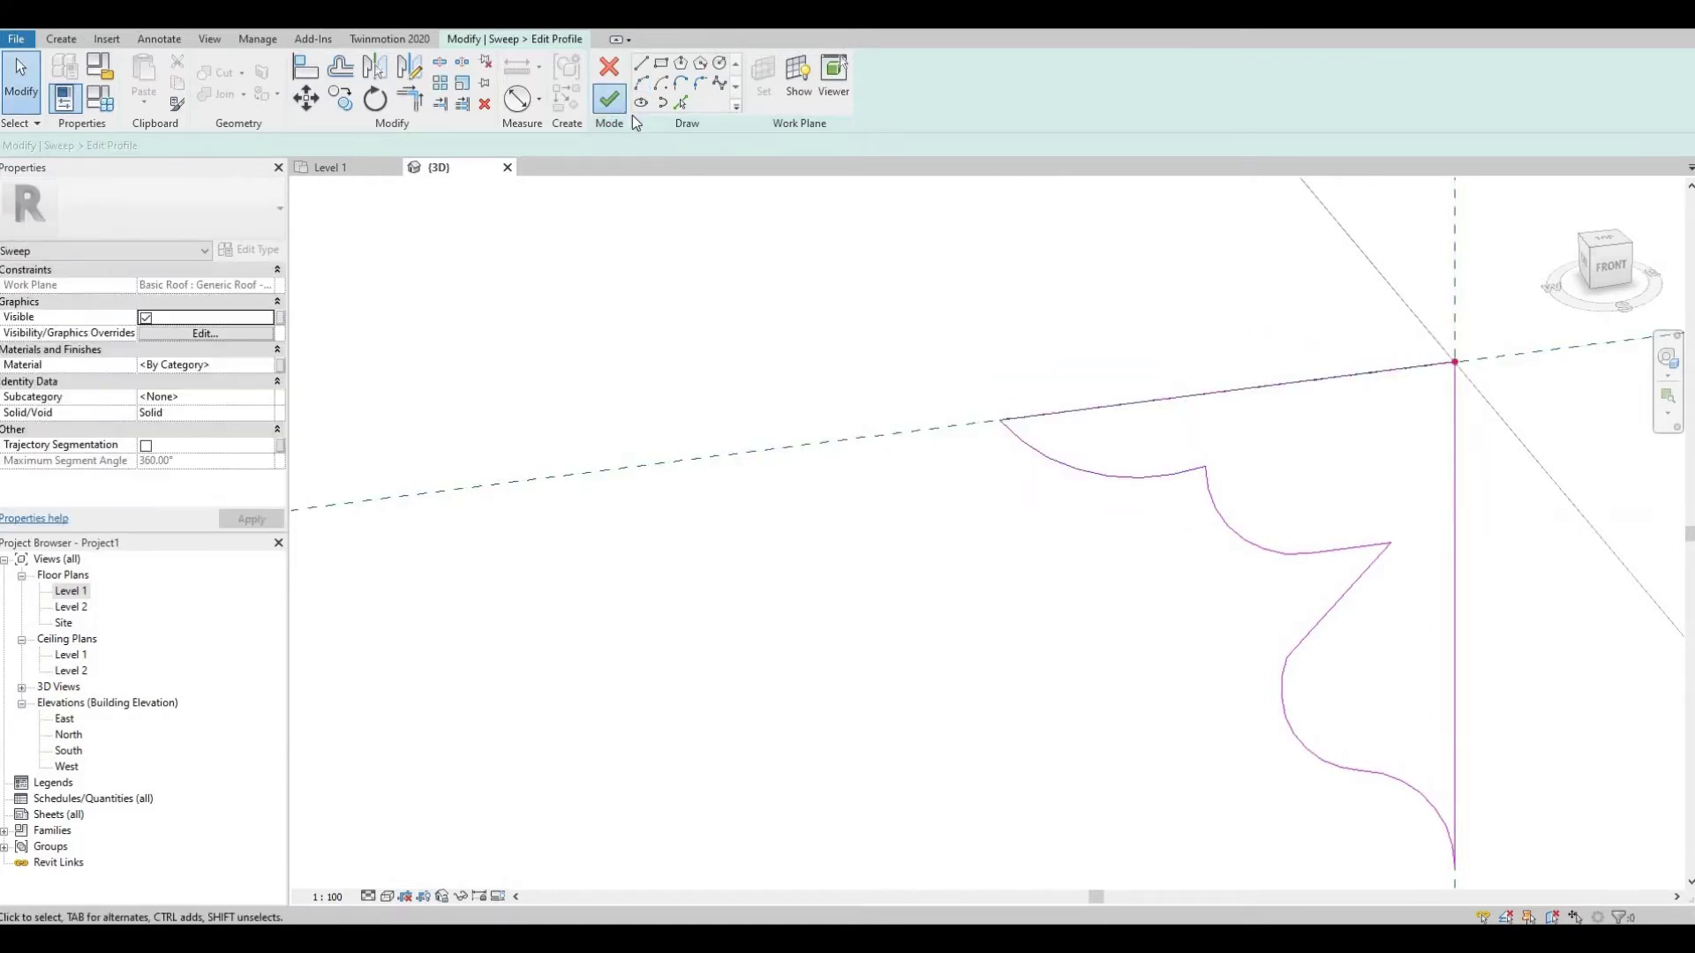
Finish the profile and sweep edit modes, then orbit to view the new trim
click(618, 107)
click(618, 108)
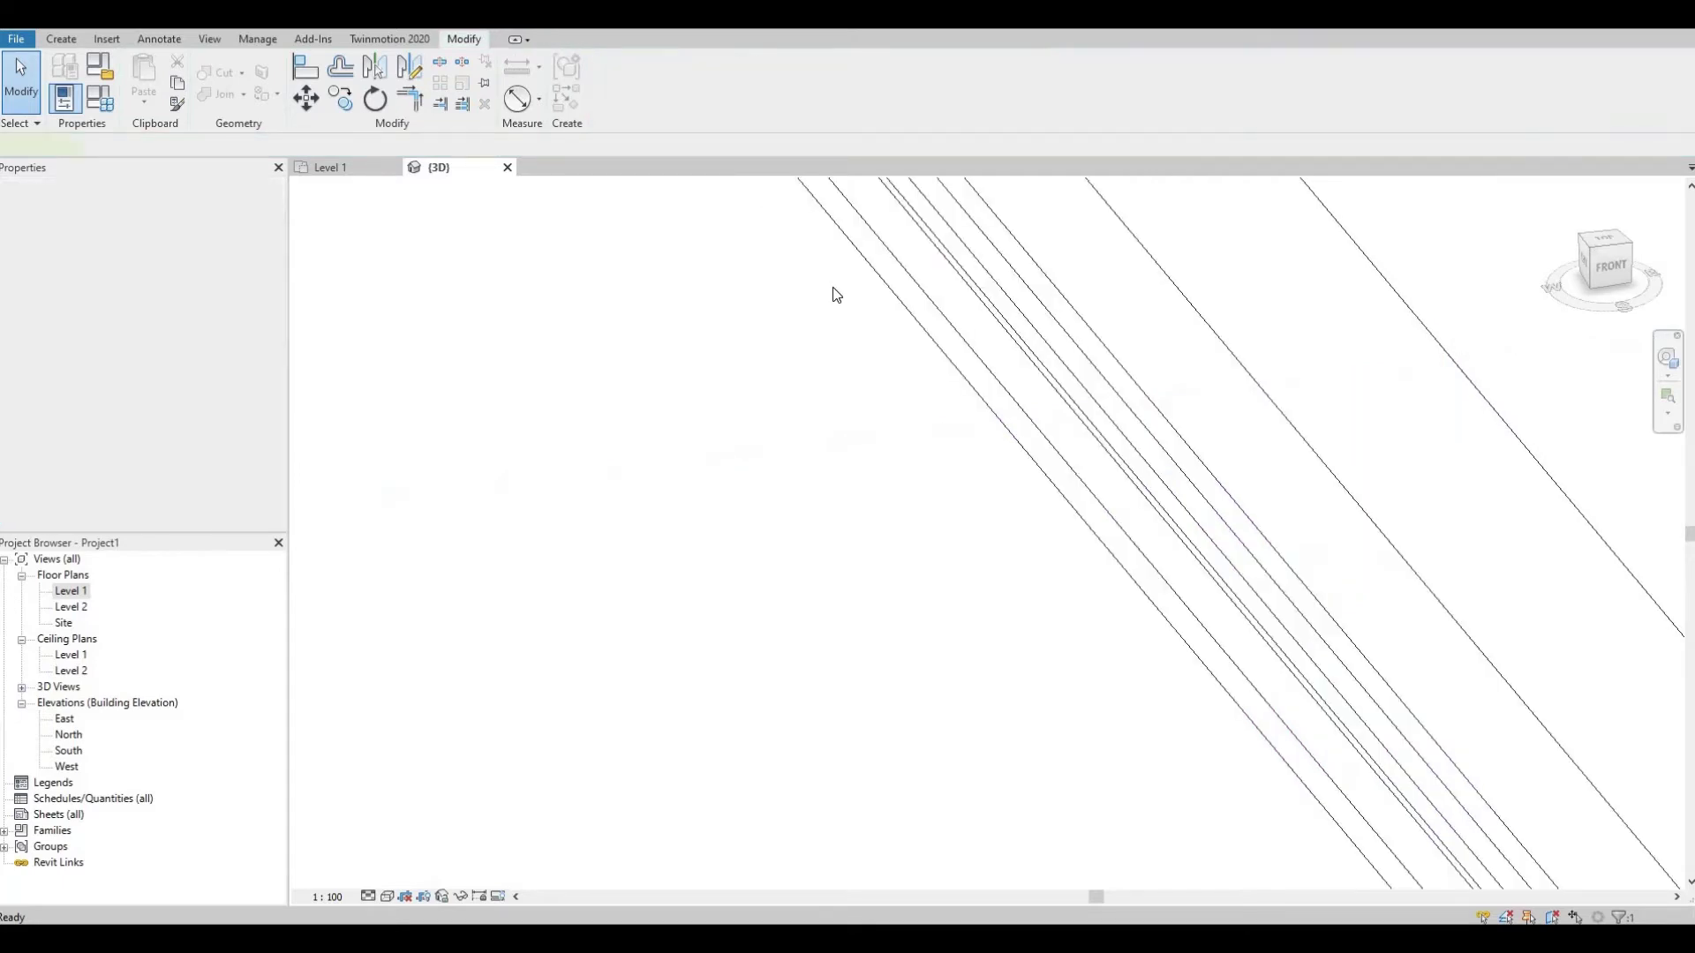
shift+middle_drag(741, 252, 919, 398)
scroll(863, 383, down, 4)
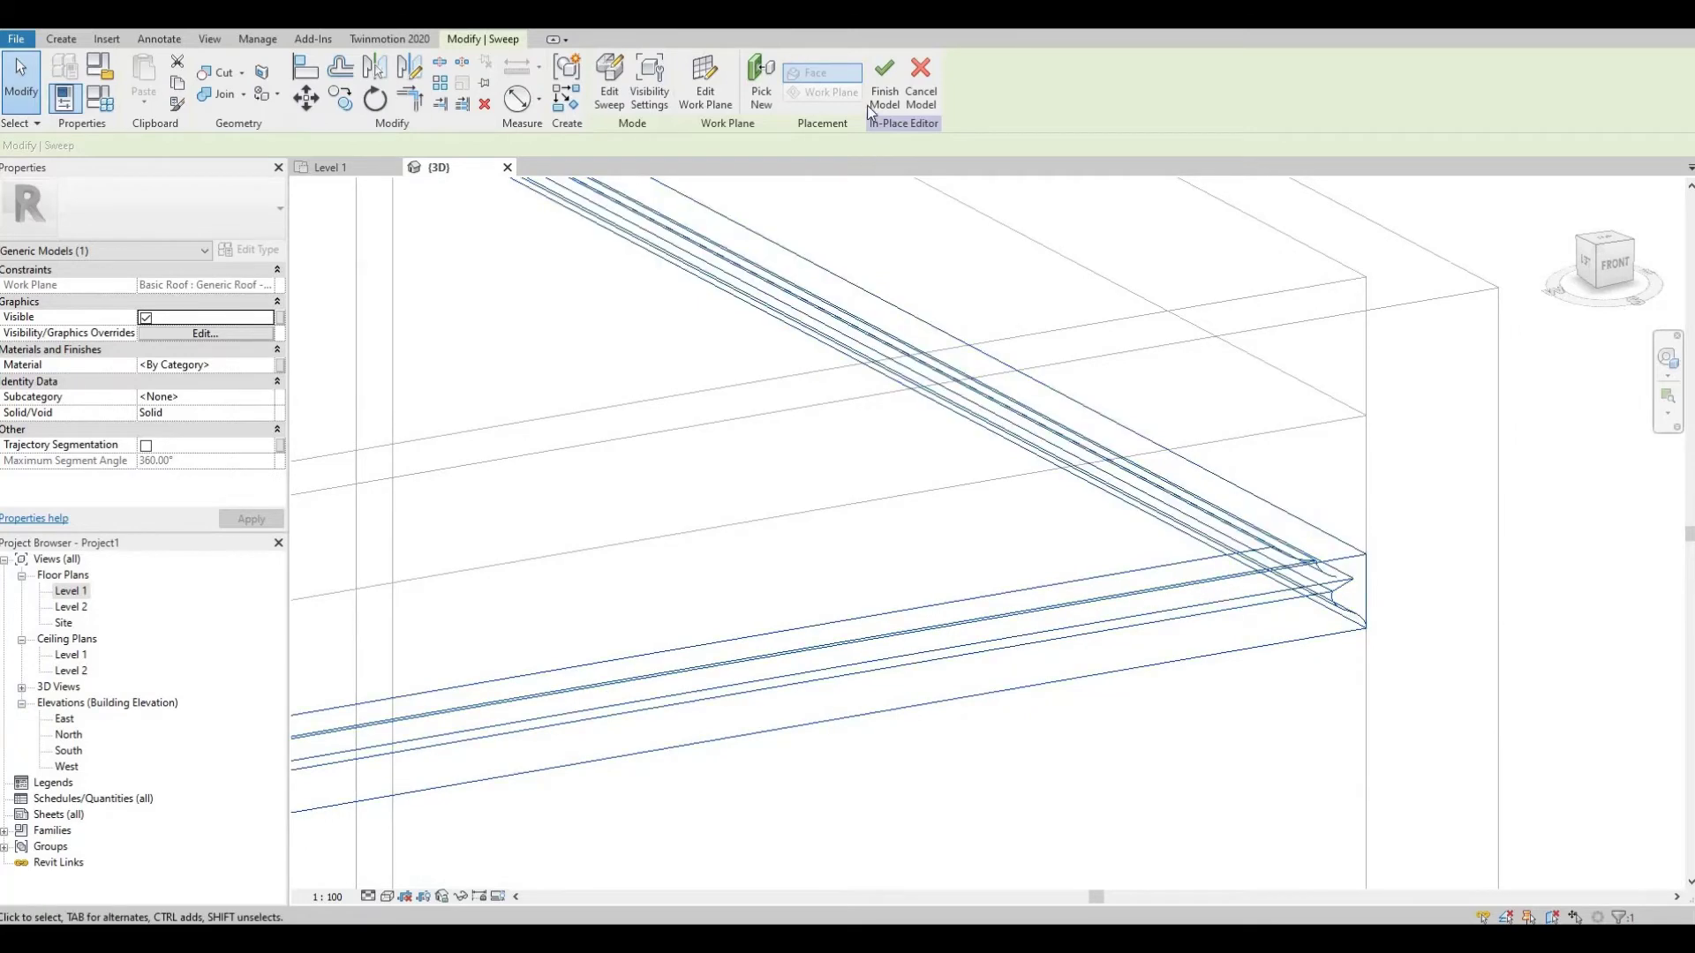
Assign the Clad - White material to the sweep in Properties
click(263, 367)
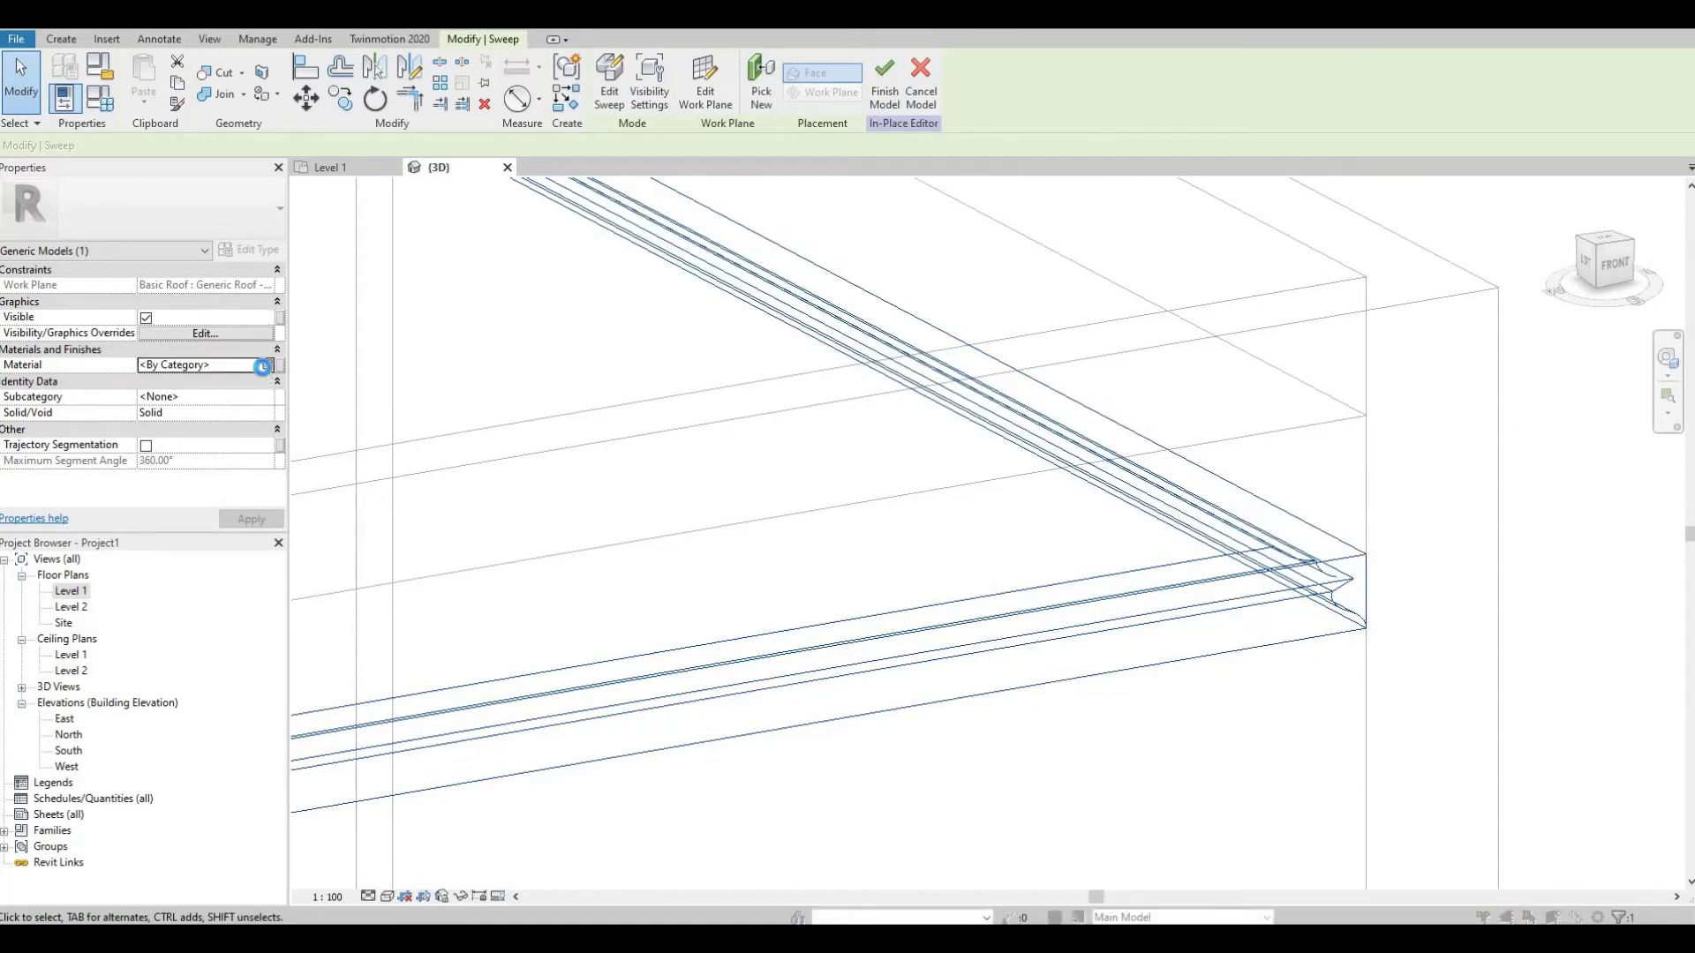
click(281, 364)
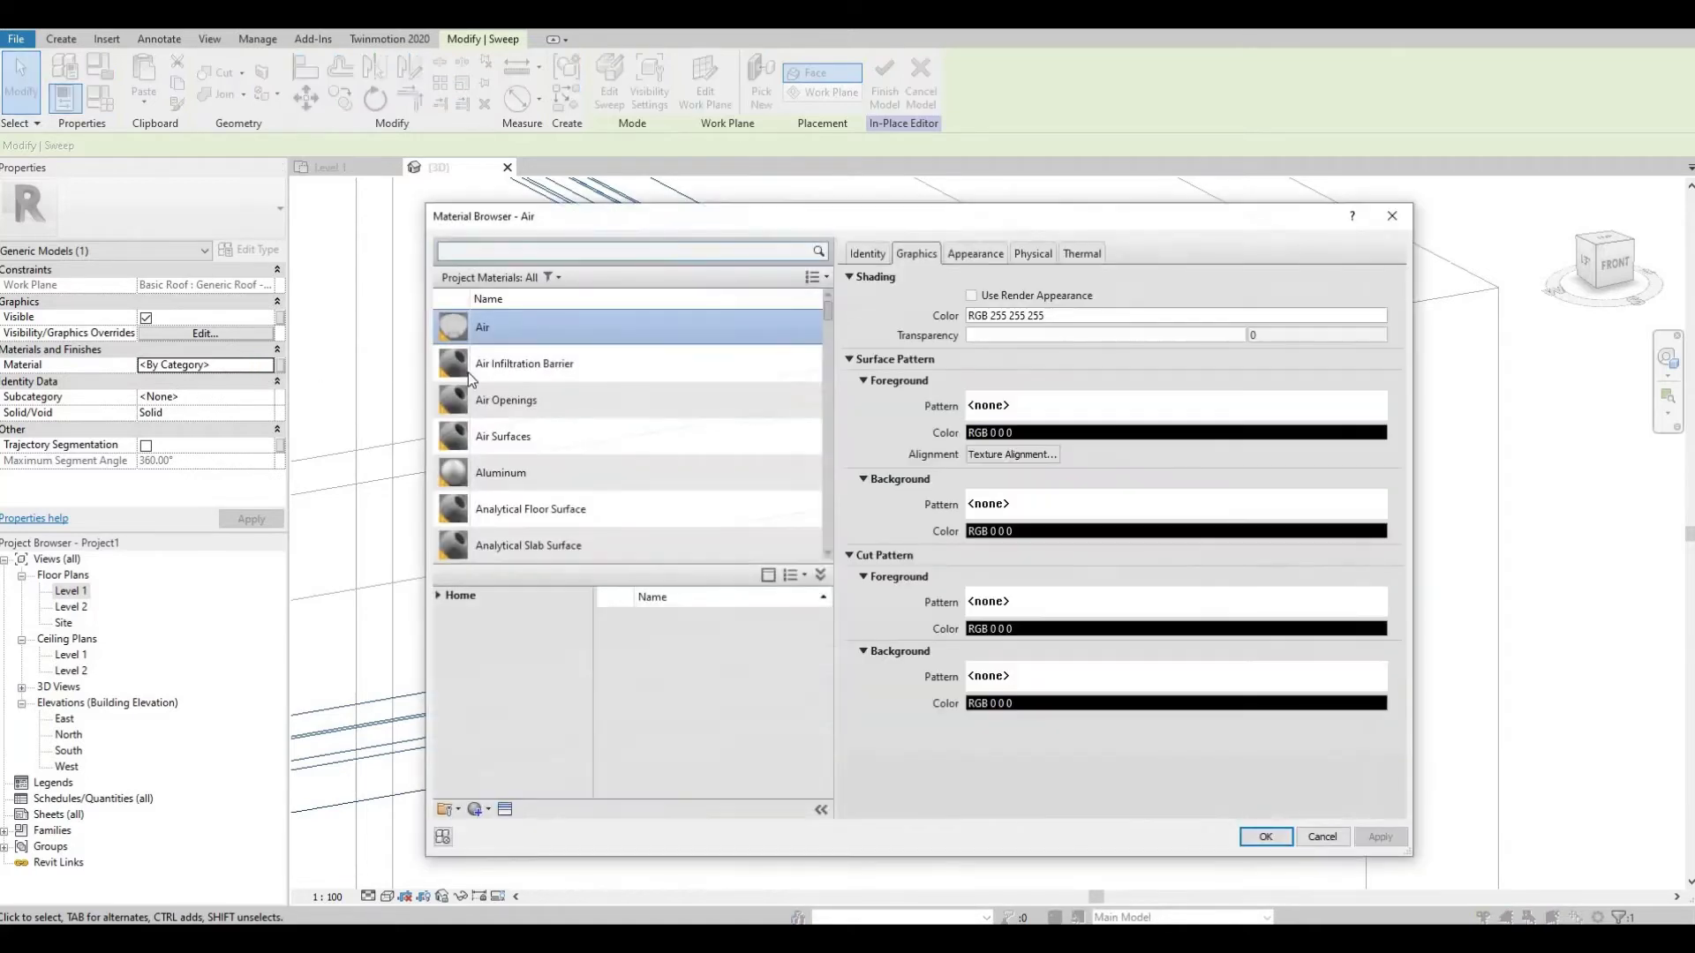
scroll(565, 424, down, 5)
click(542, 452)
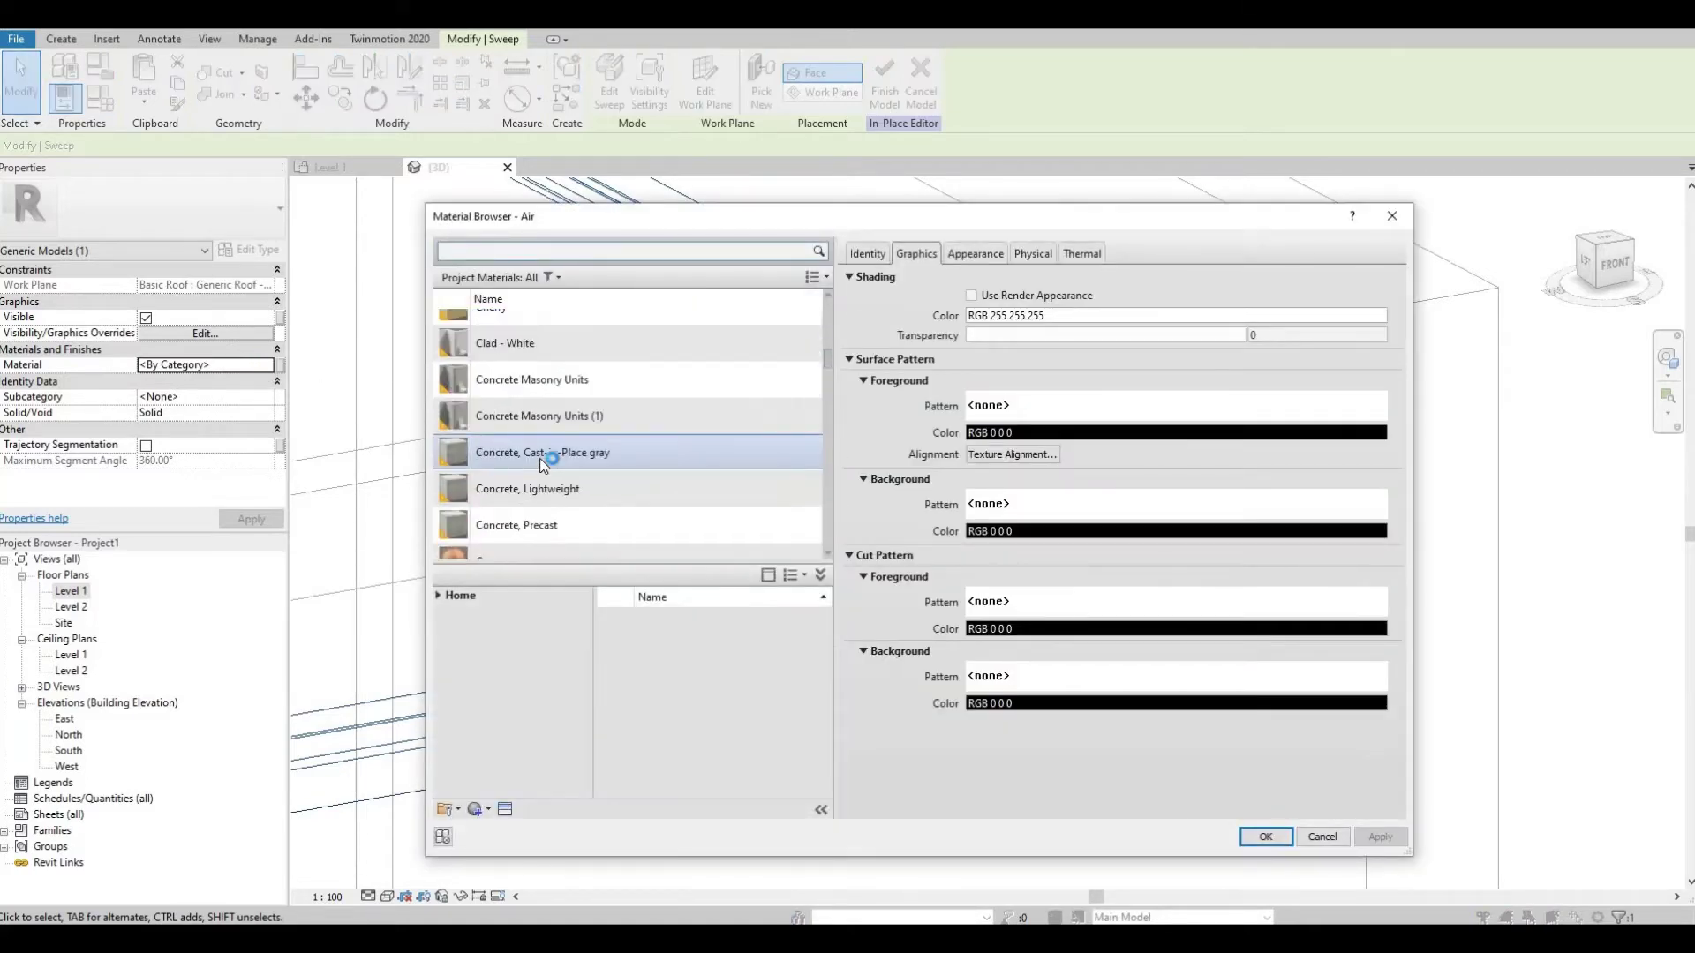
click(514, 348)
click(1264, 837)
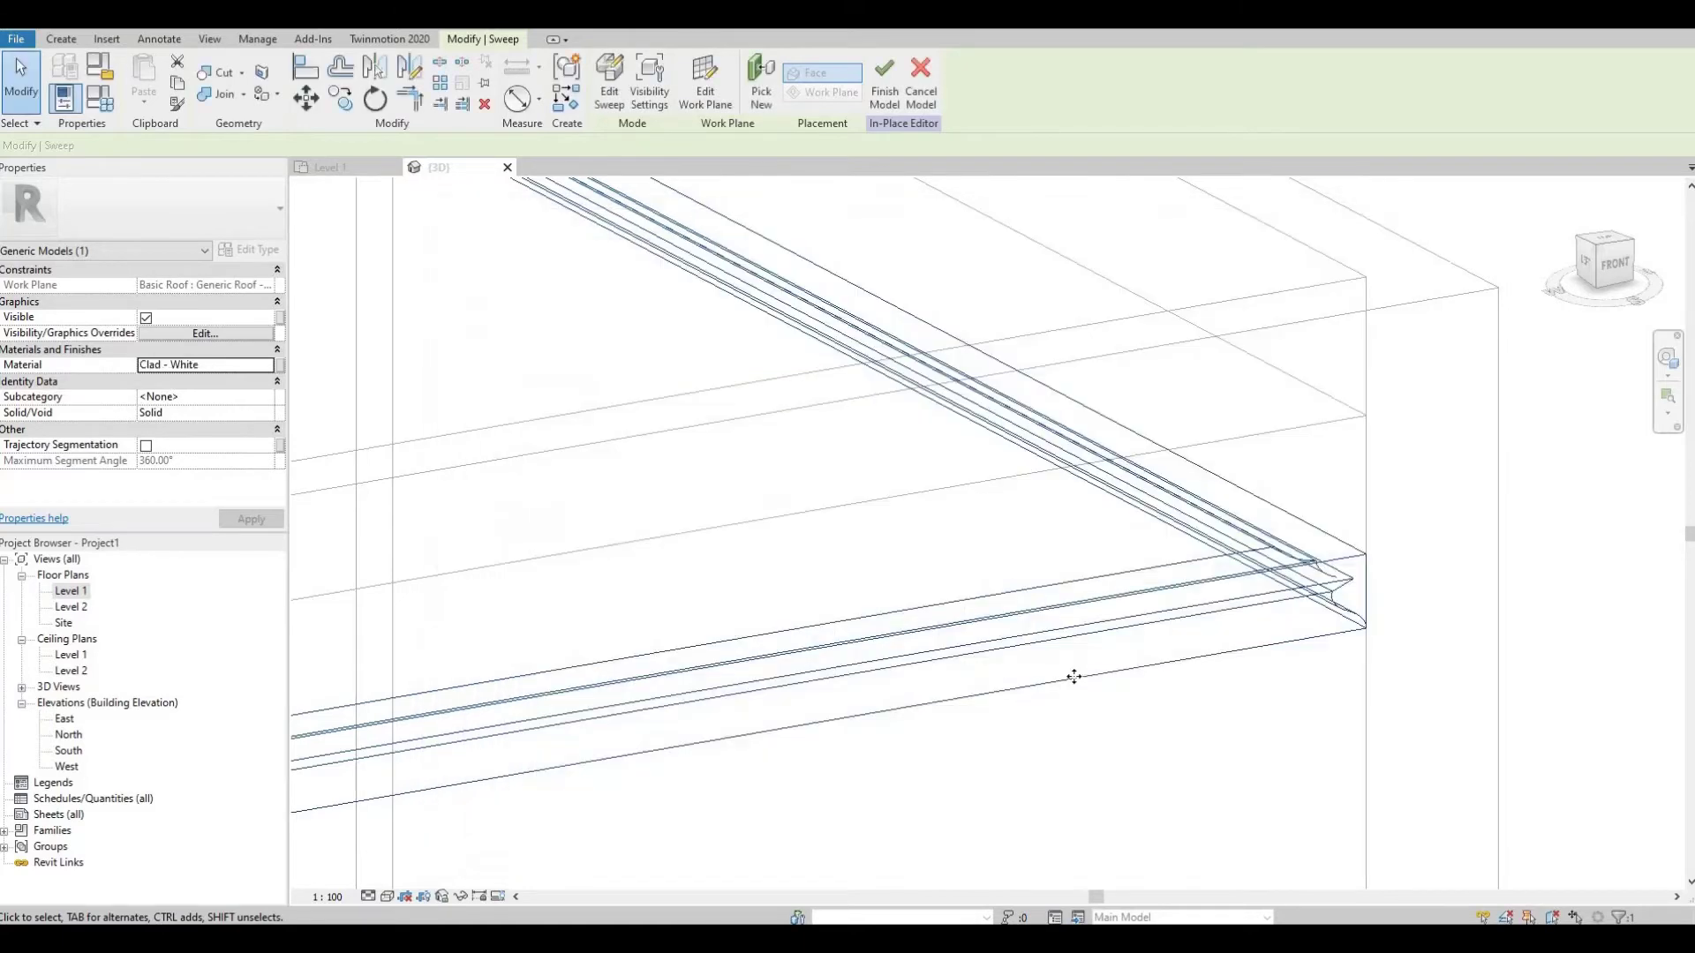
Finish the top trim model and orbit around to inspect the crown trim along the walls
click(898, 87)
scroll(1404, 535, up, 2)
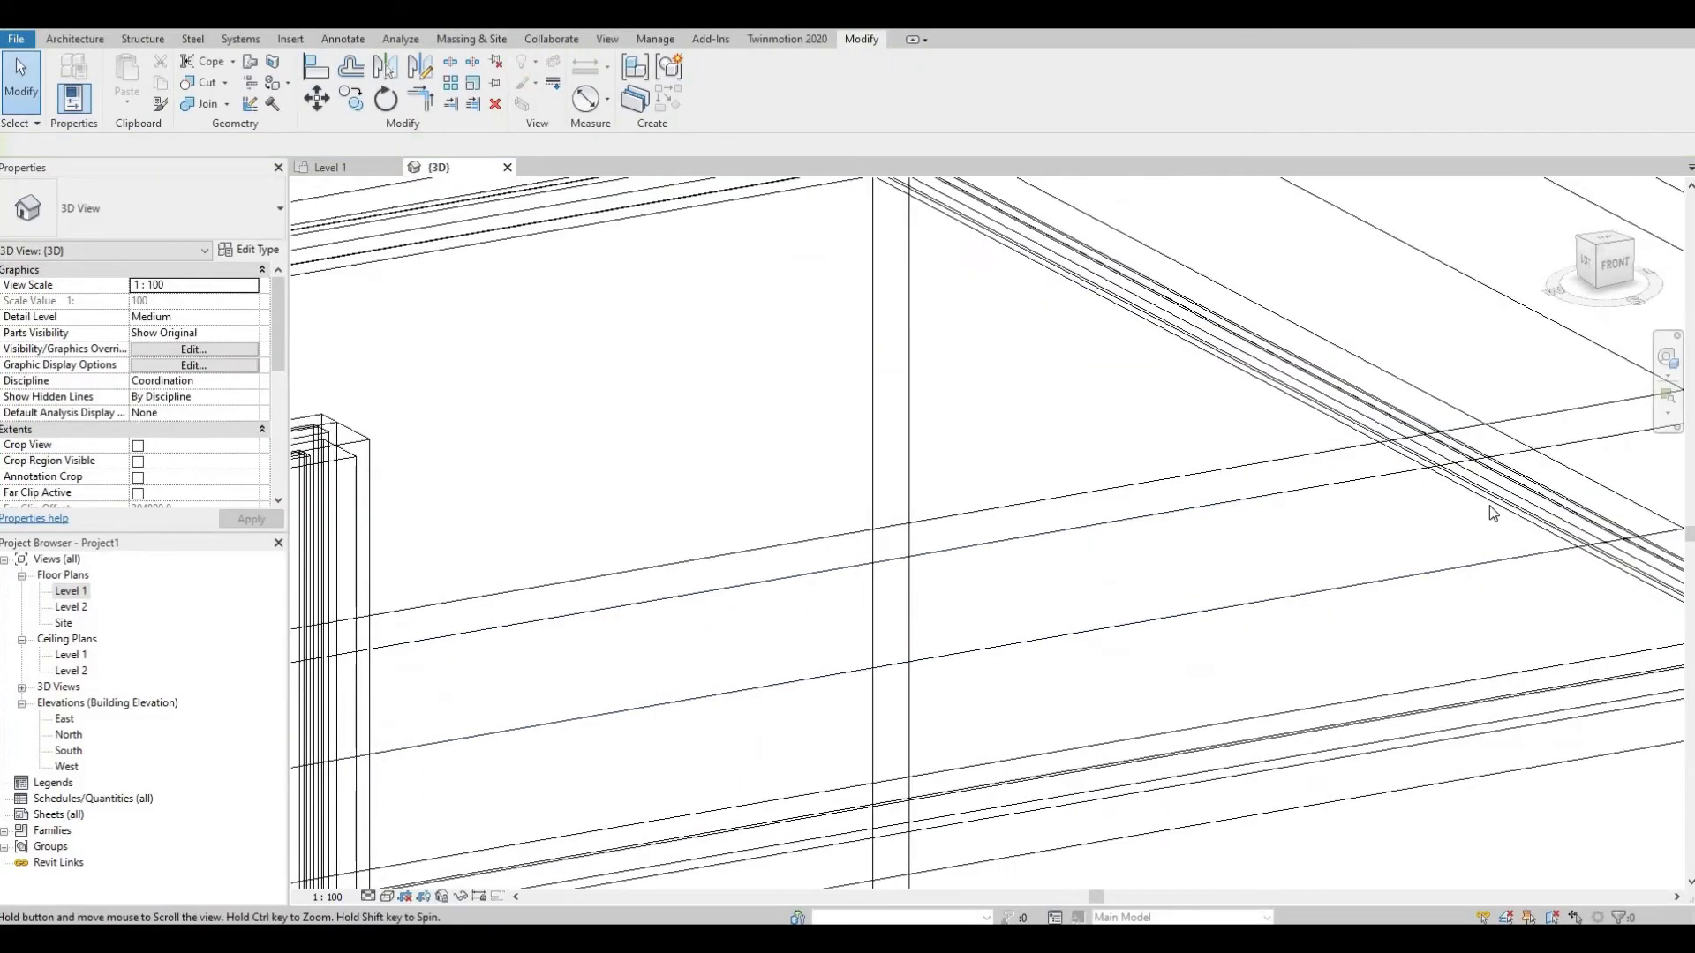
scroll(1403, 536, down, 1)
middle_drag(1276, 450, 1628, 362)
scroll(1629, 362, down, 1)
shift+middle_drag(1165, 405, 1174, 442)
scroll(1176, 457, up, 3)
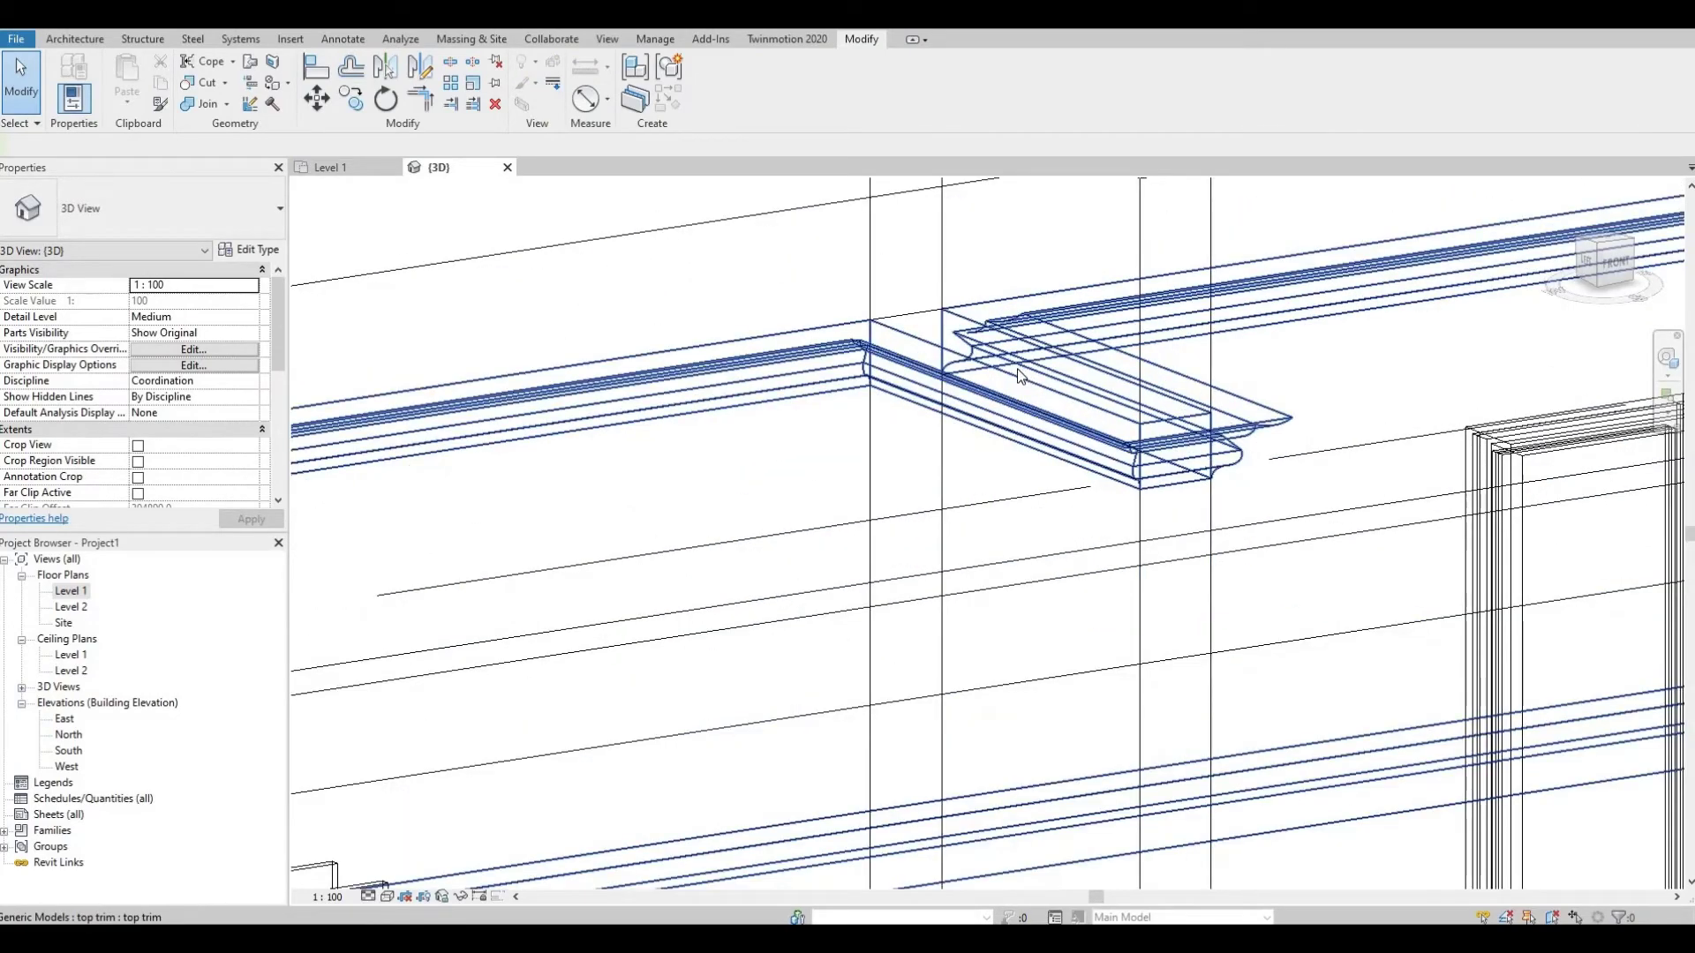
scroll(1006, 444, down, 3)
scroll(915, 360, up, 2)
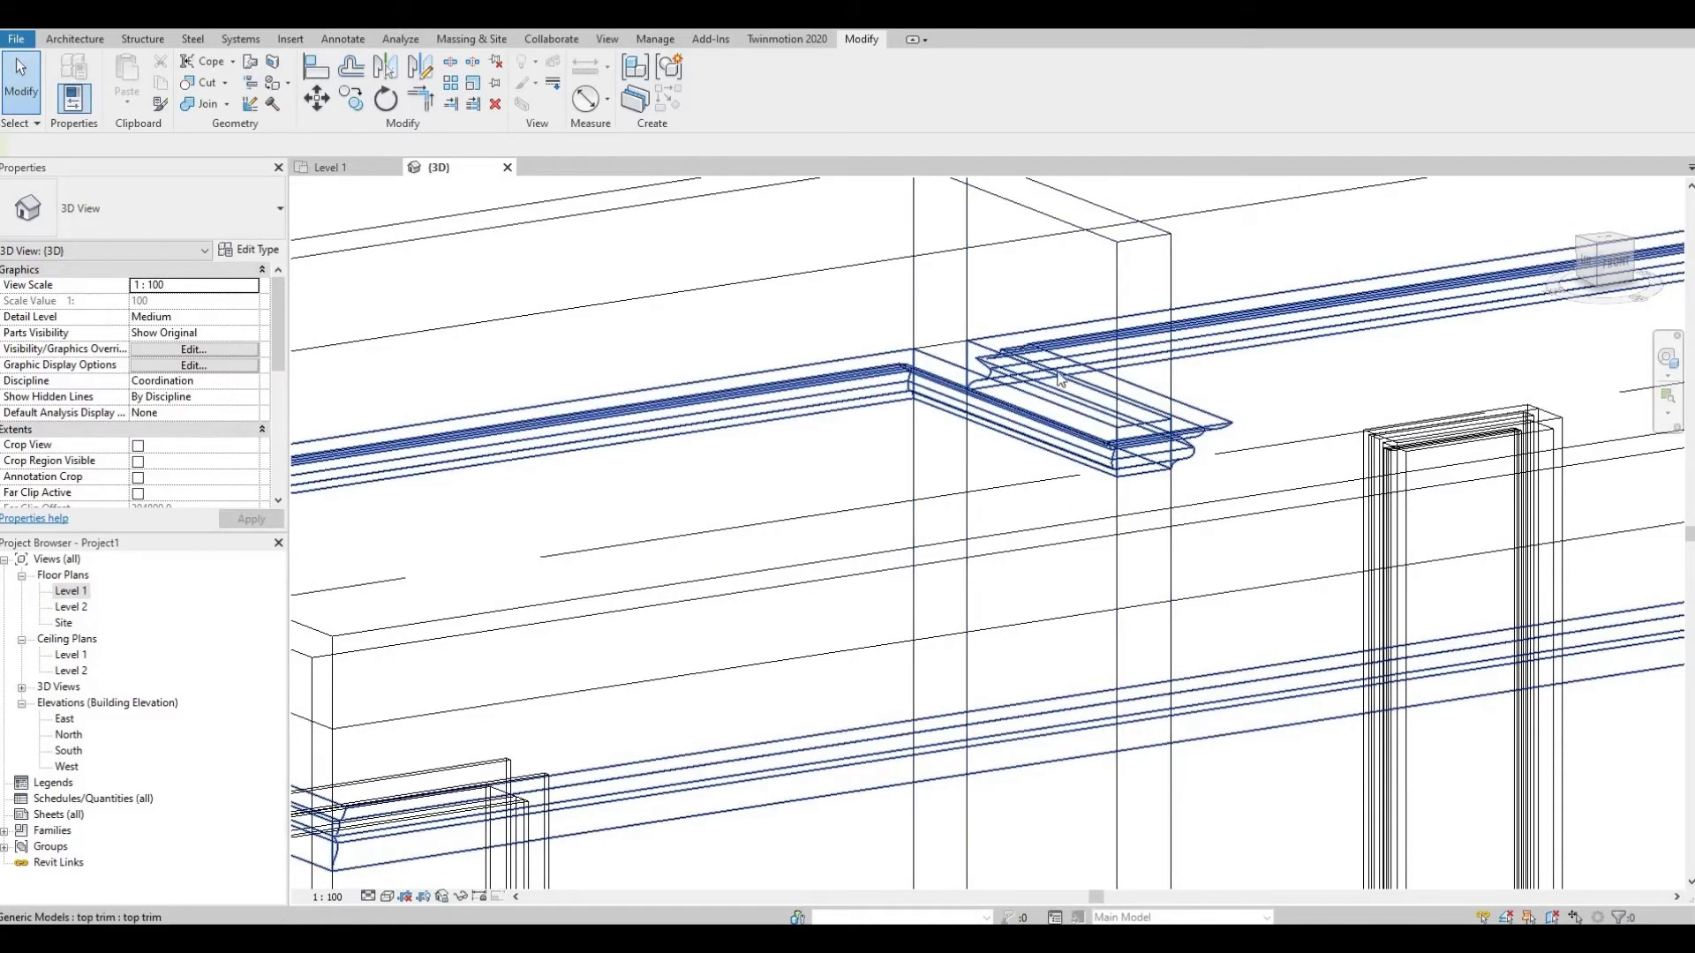
shift+middle_drag(1170, 485, 1147, 442)
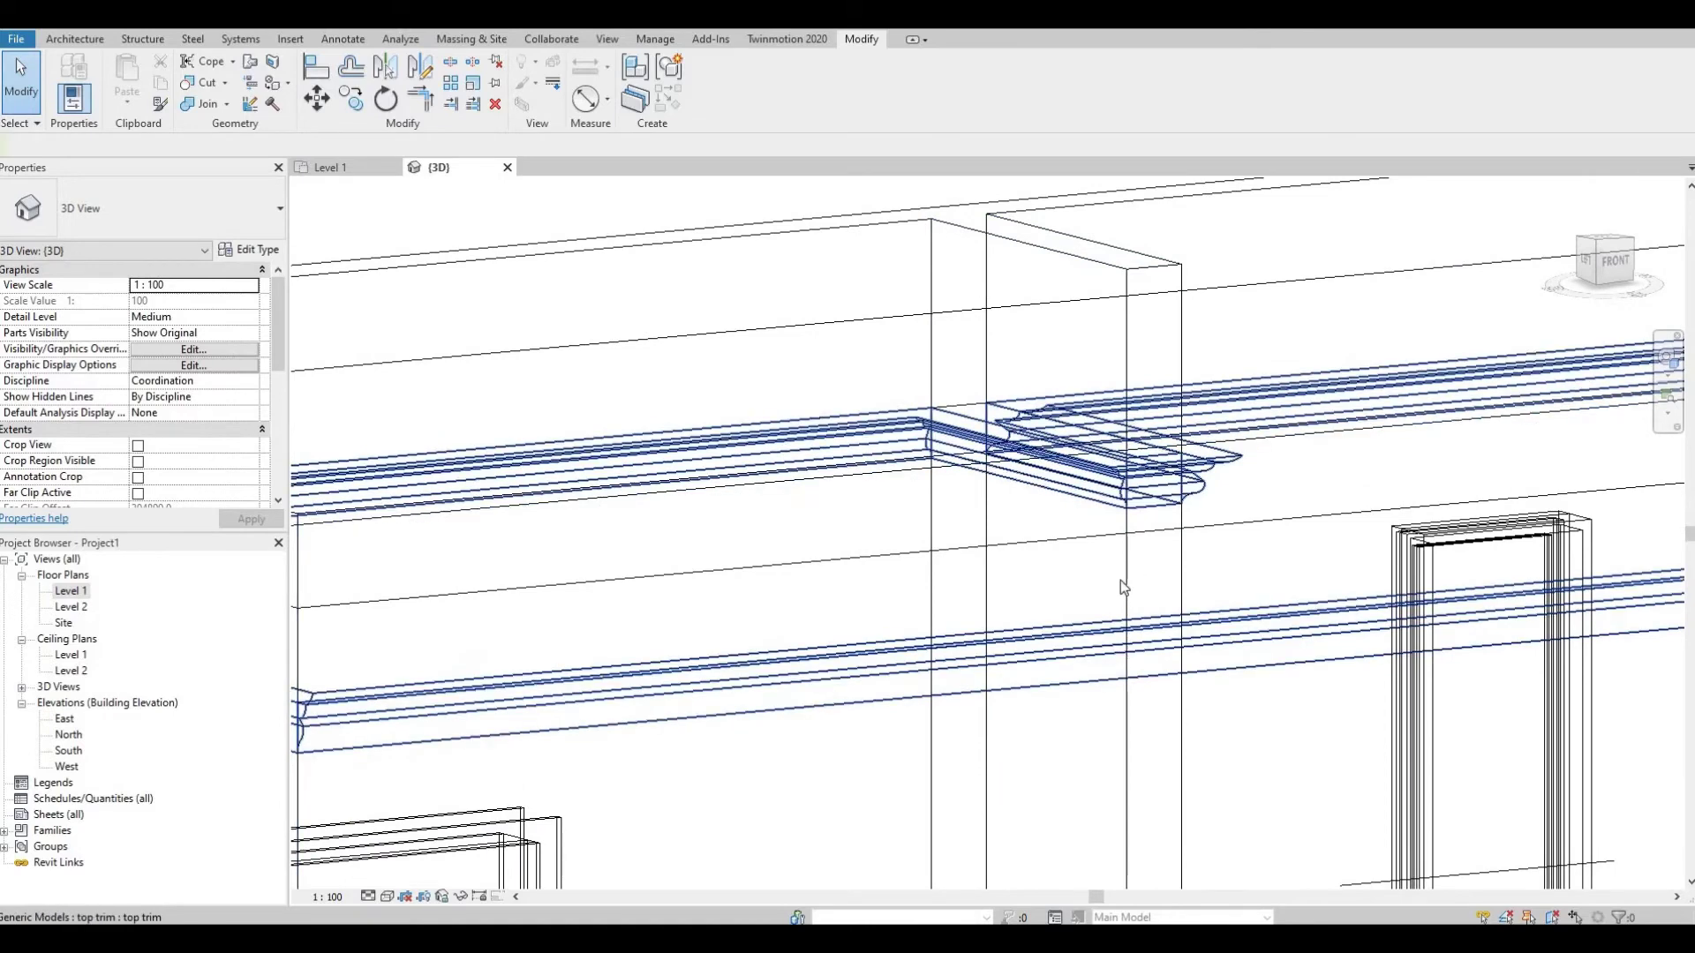
scroll(1147, 494, down, 4)
middle_drag(1085, 468, 1097, 302)
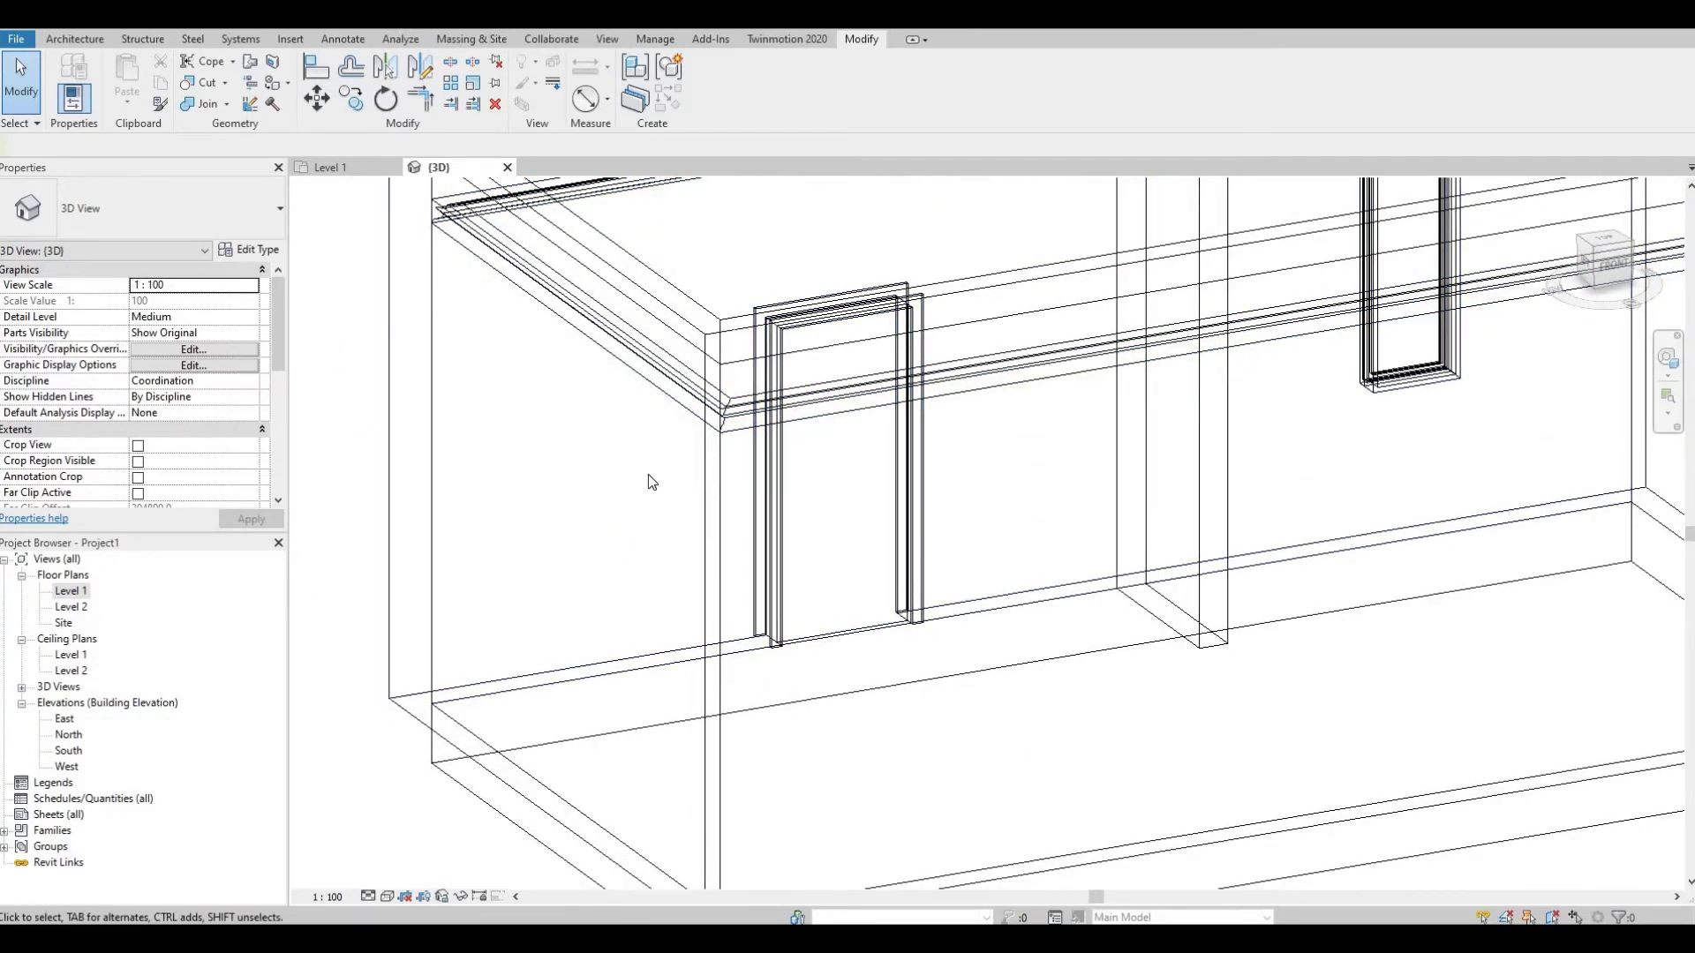
Create a Model In-Place Generic Models family named 'bottom trim'
click(74, 38)
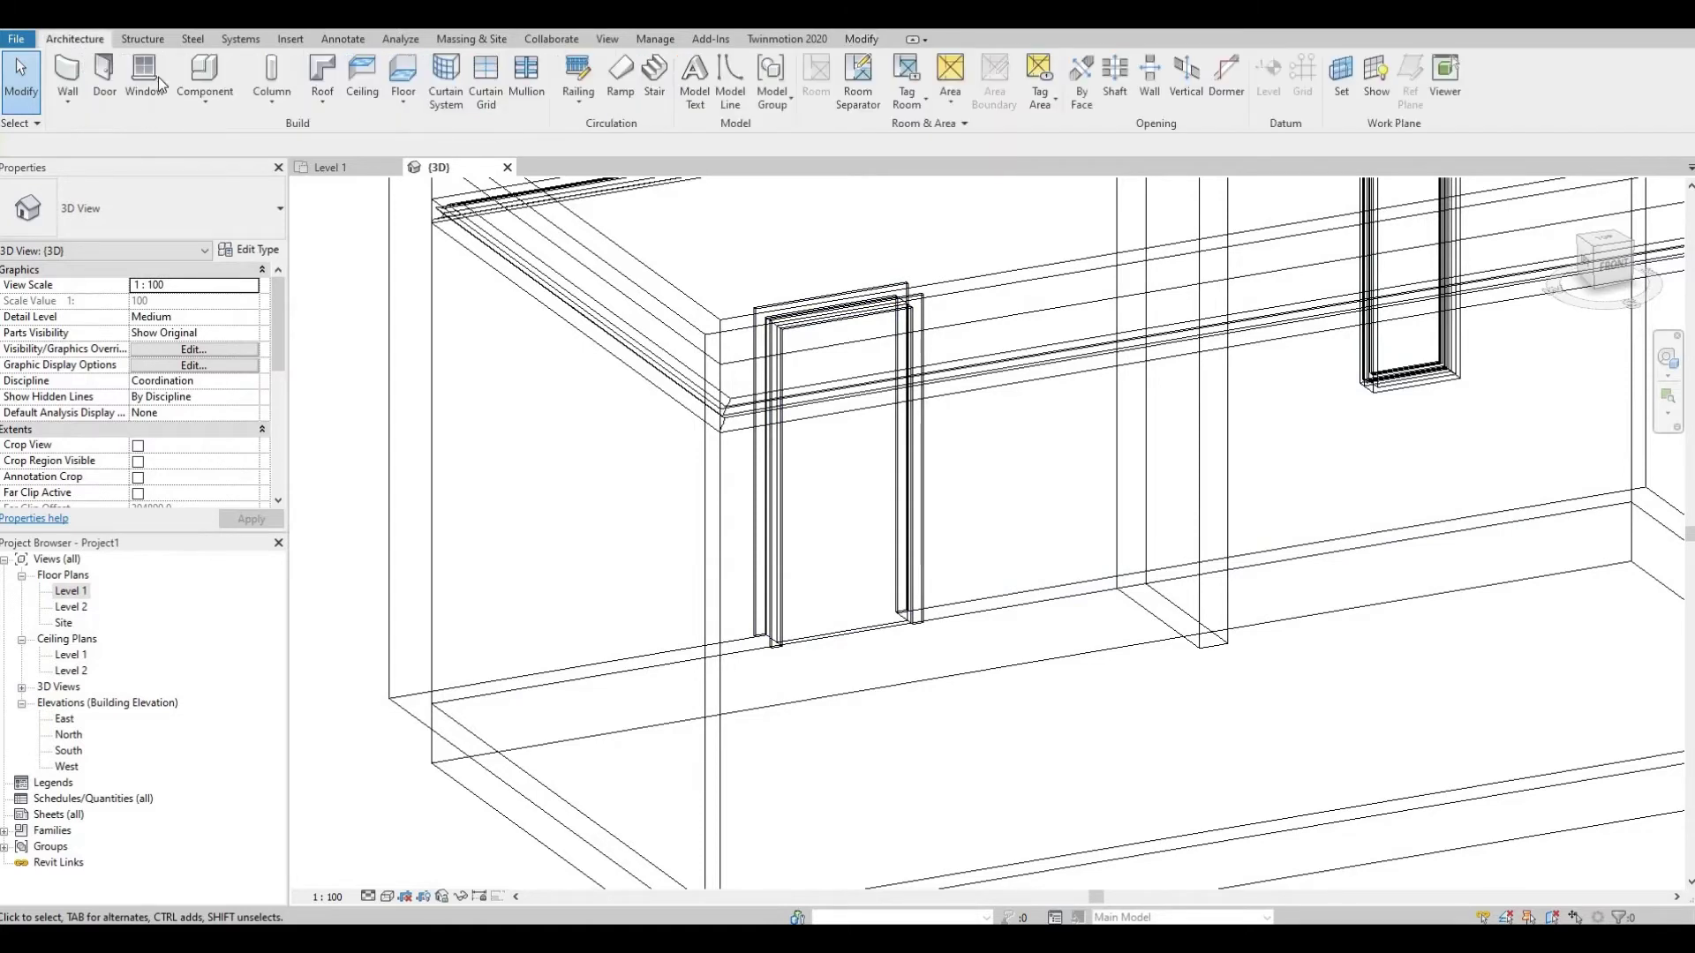
click(204, 104)
key(Return)
scroll(868, 442, down, 5)
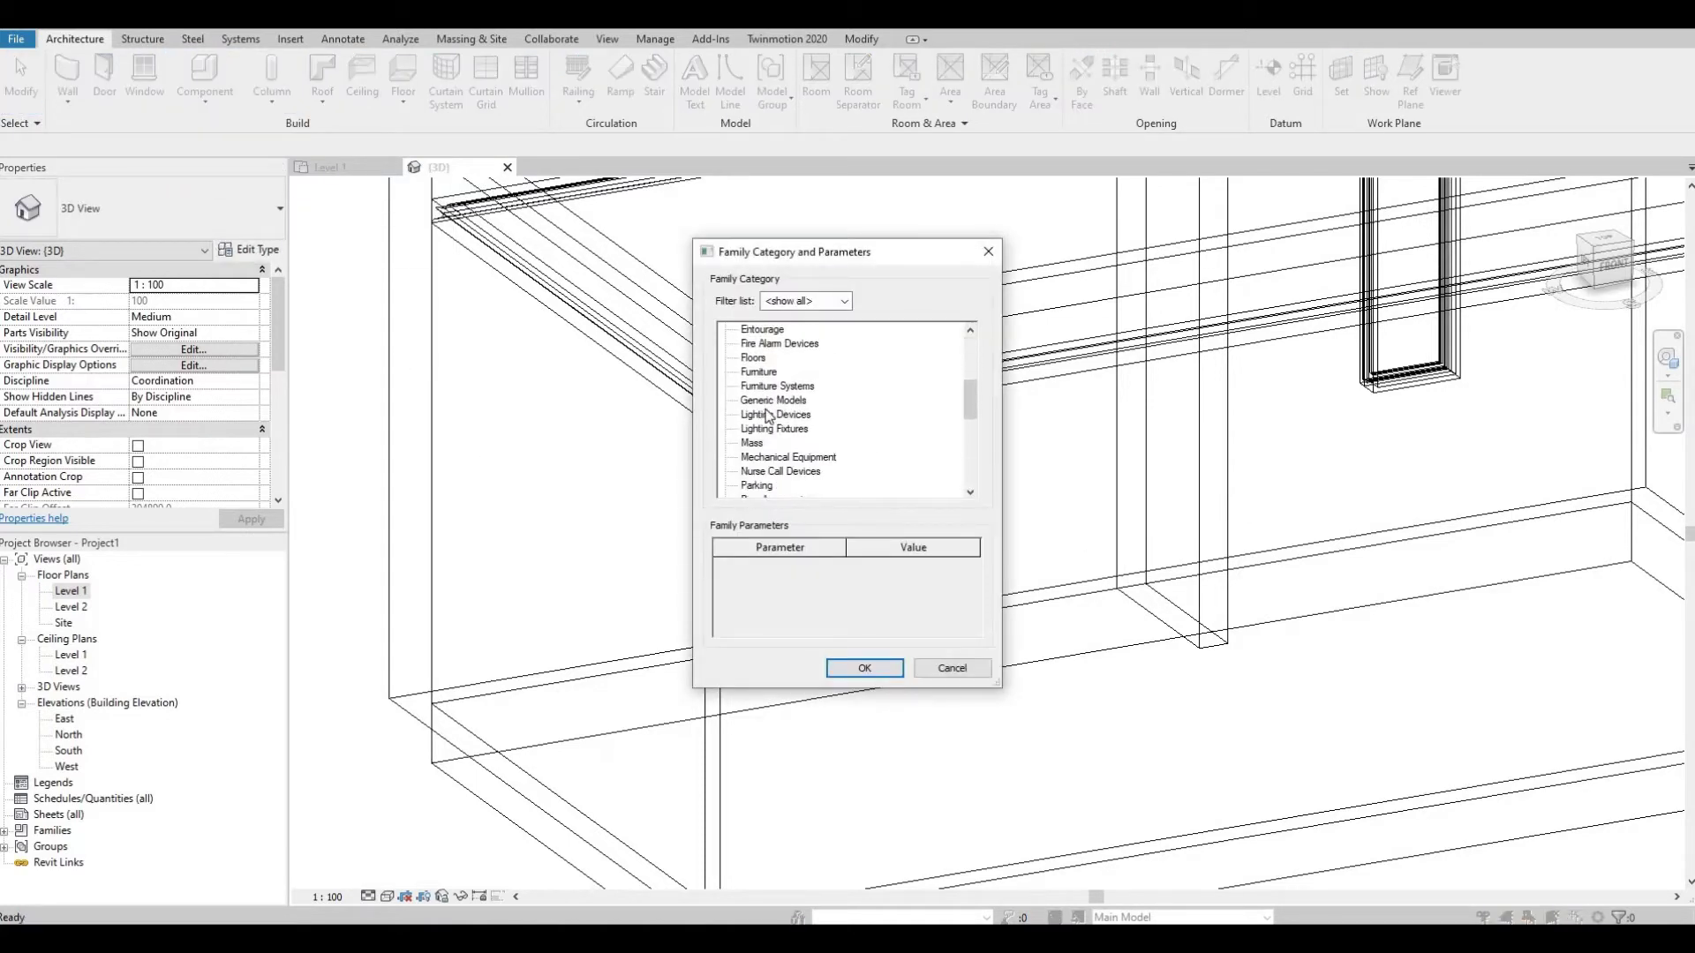
click(867, 668)
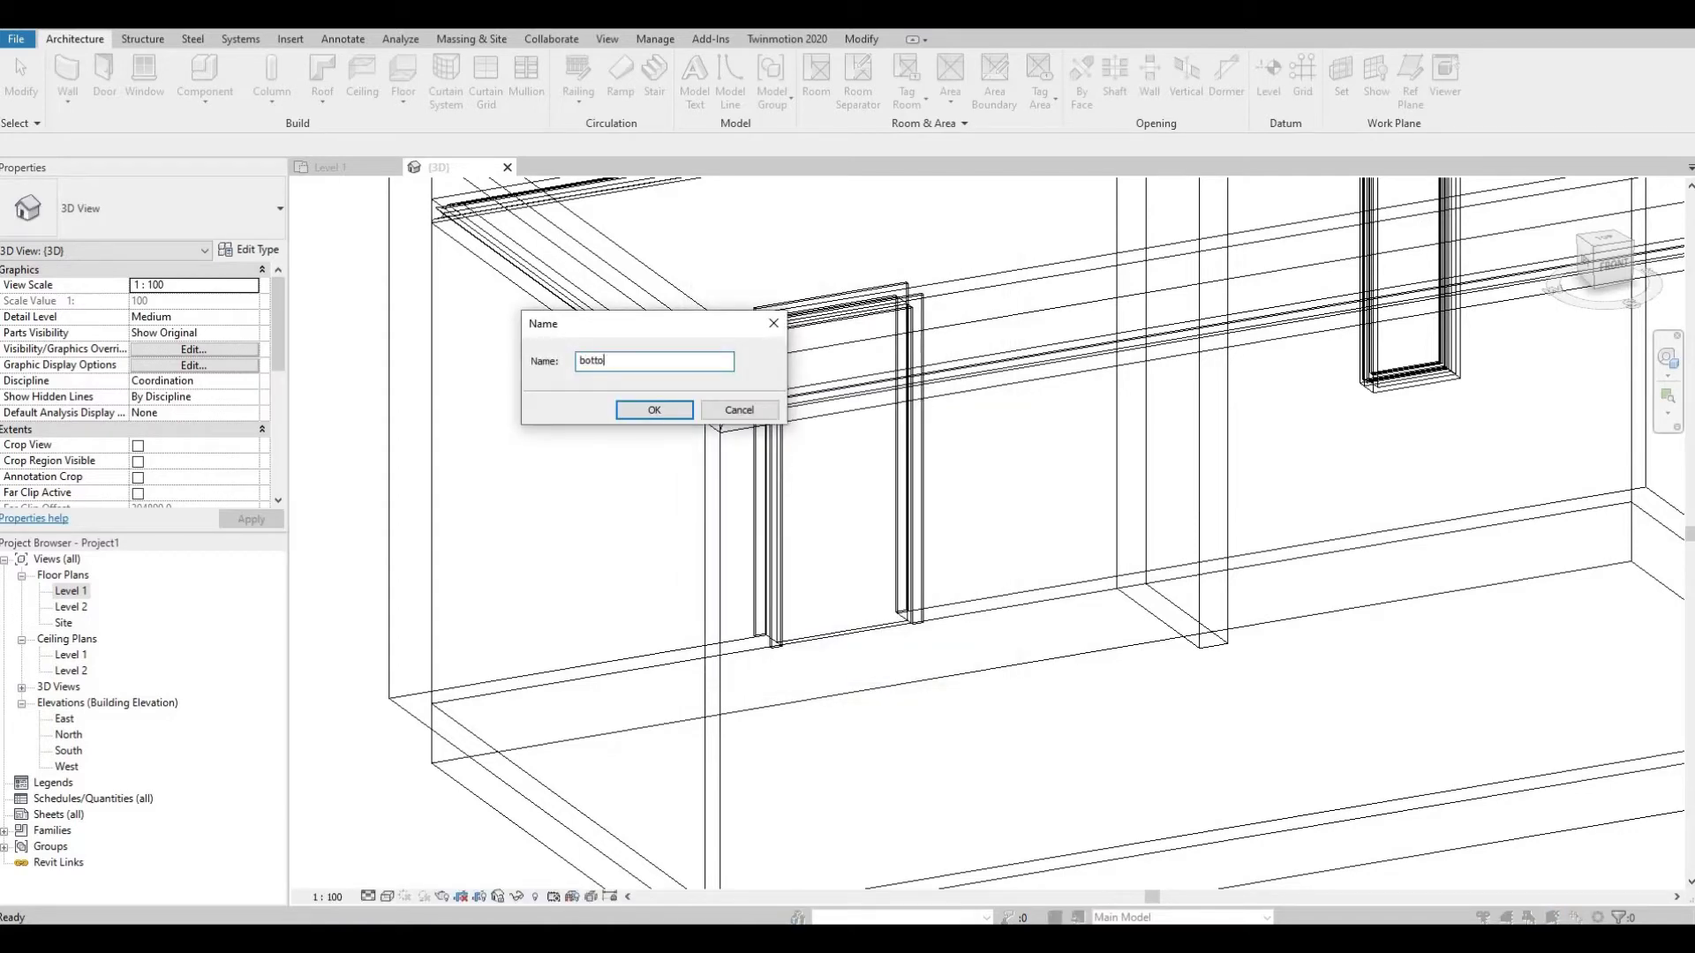
click(664, 415)
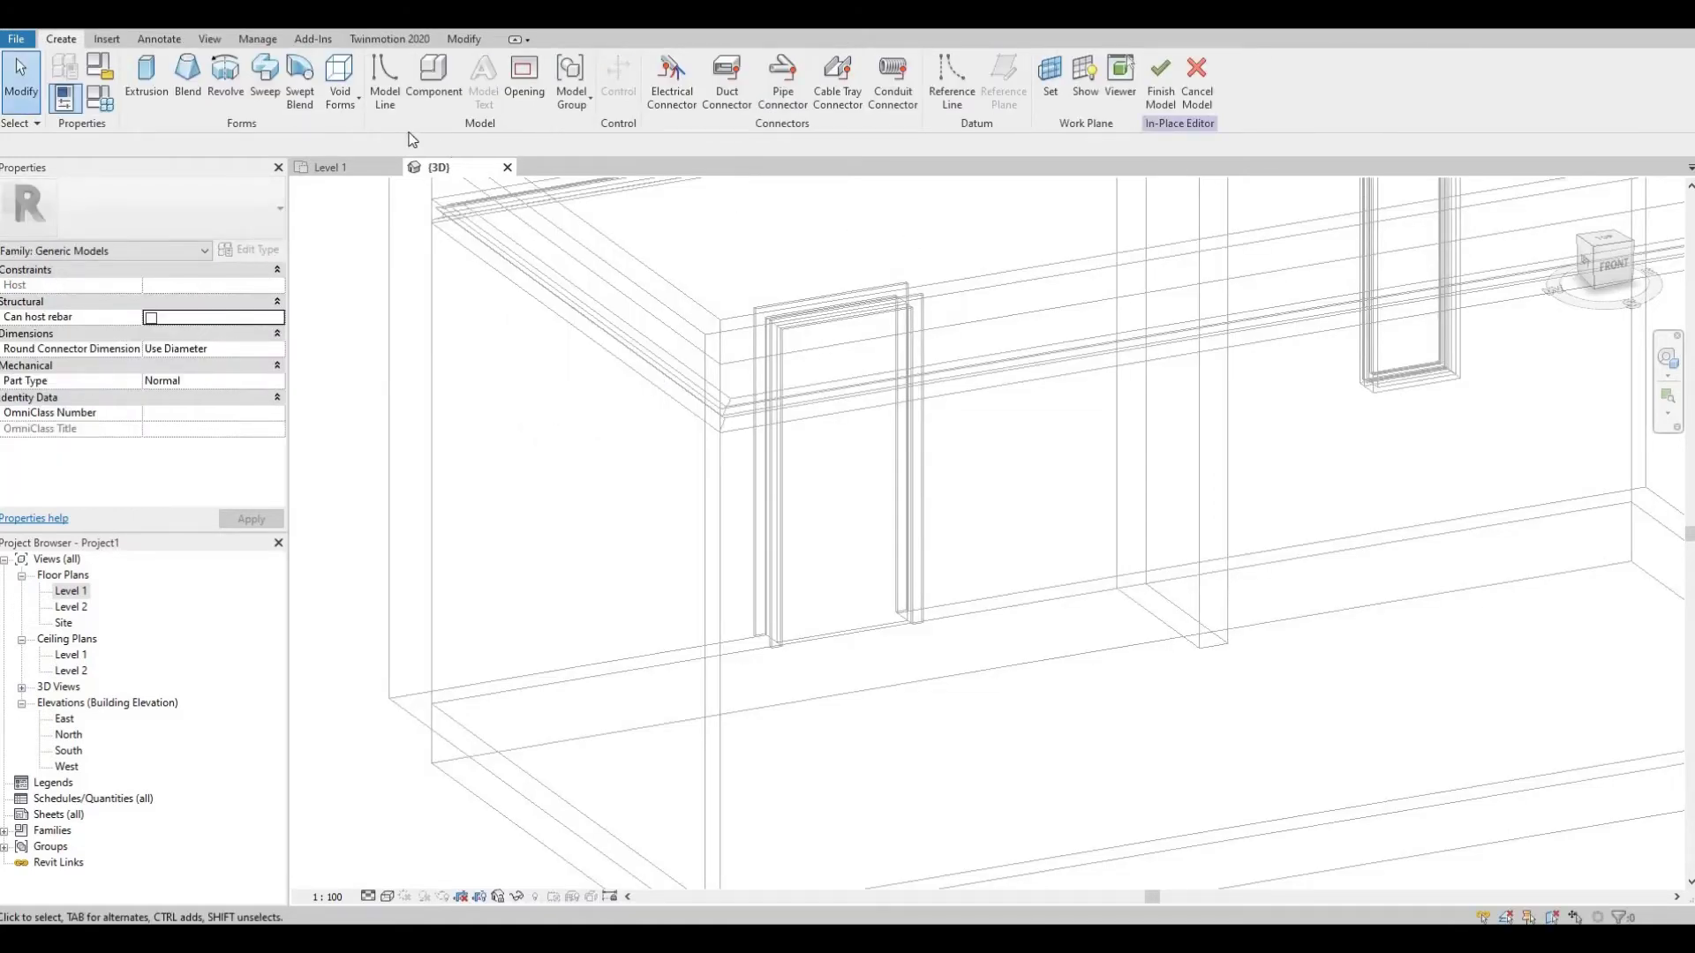
Start a sweep path with Pick Lines and pick the first wall's floor edge
click(263, 92)
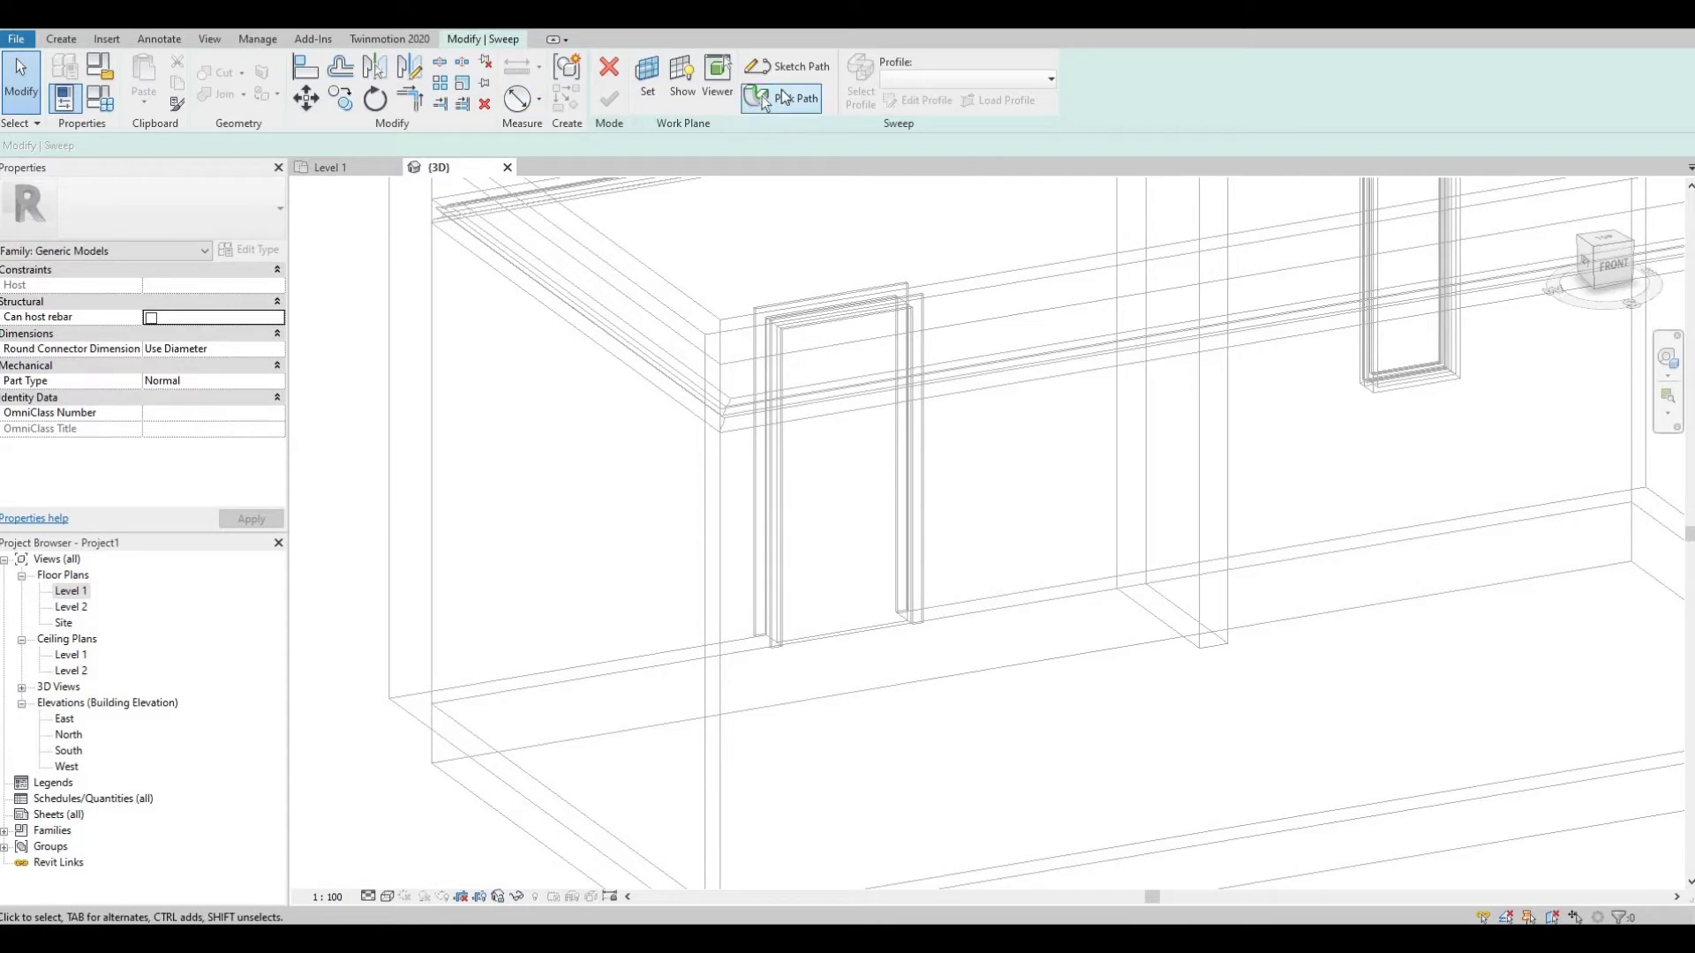
click(770, 69)
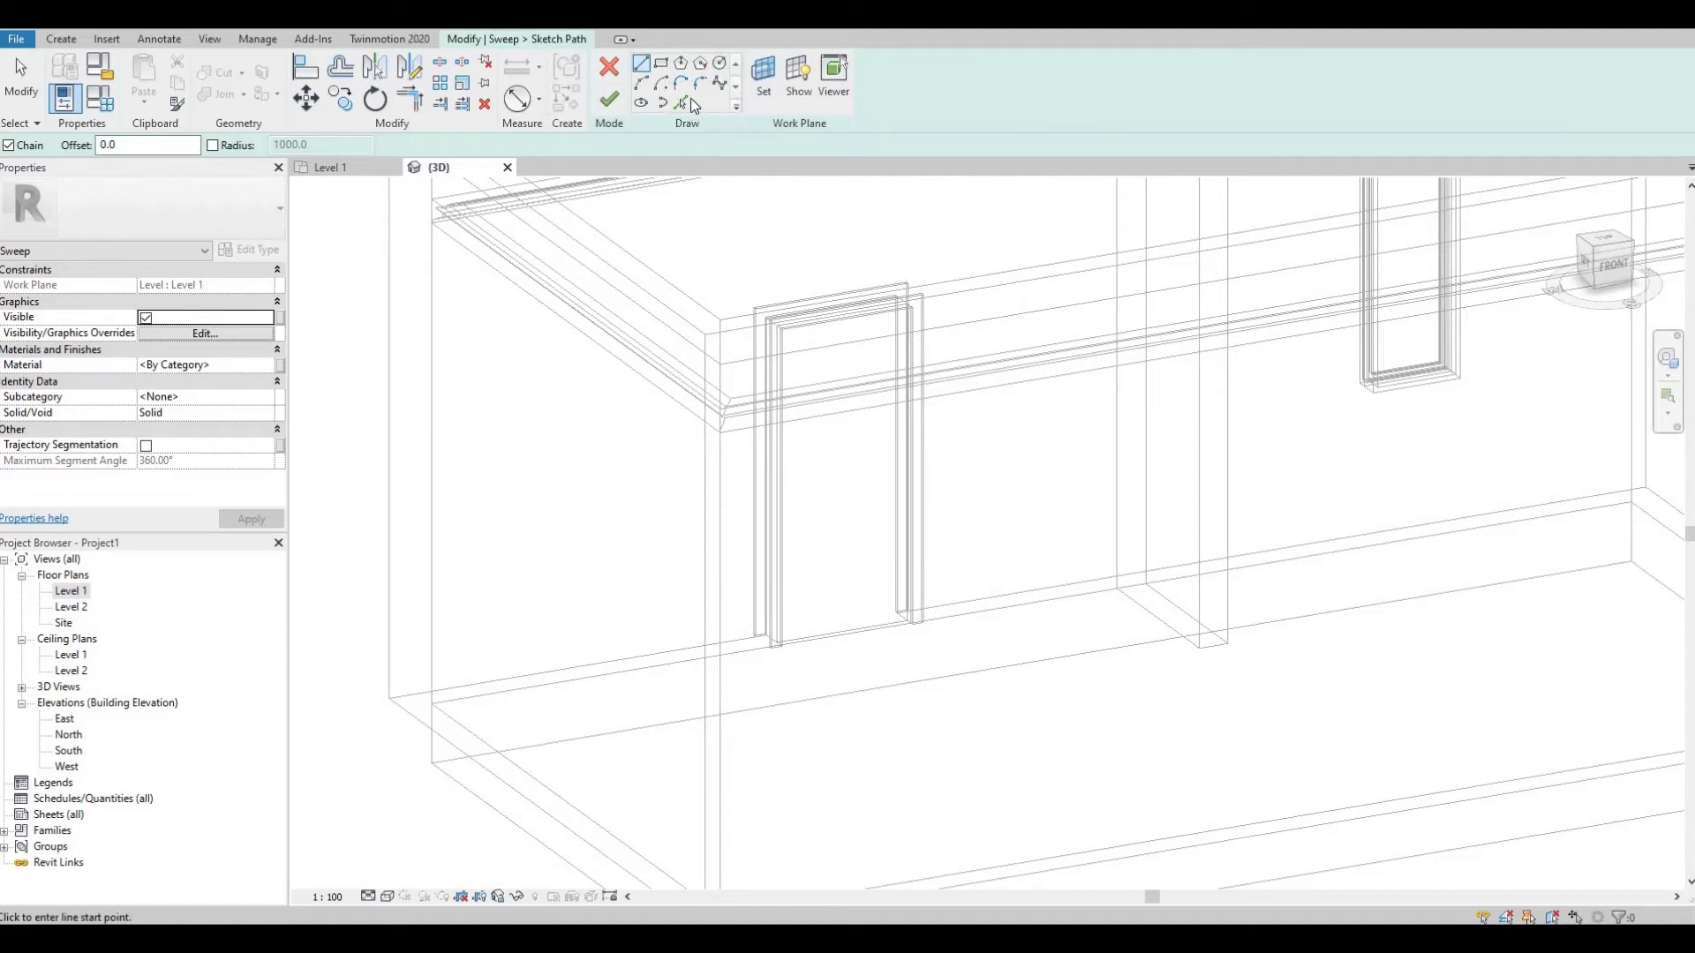
click(683, 103)
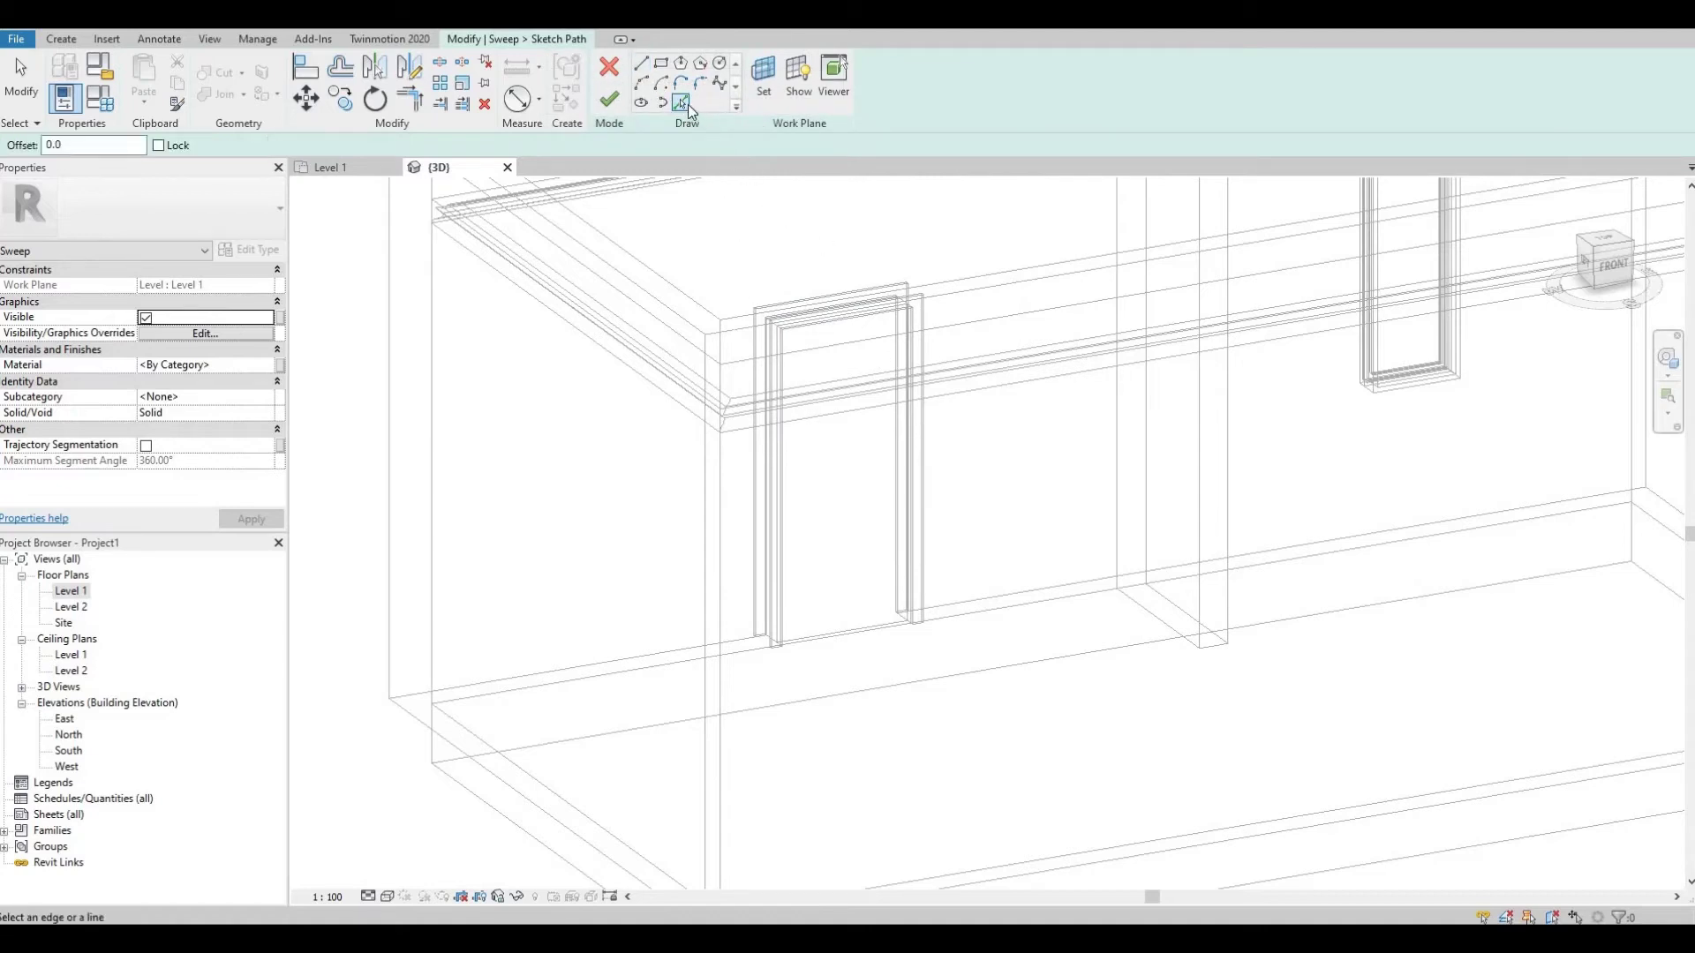
click(1165, 627)
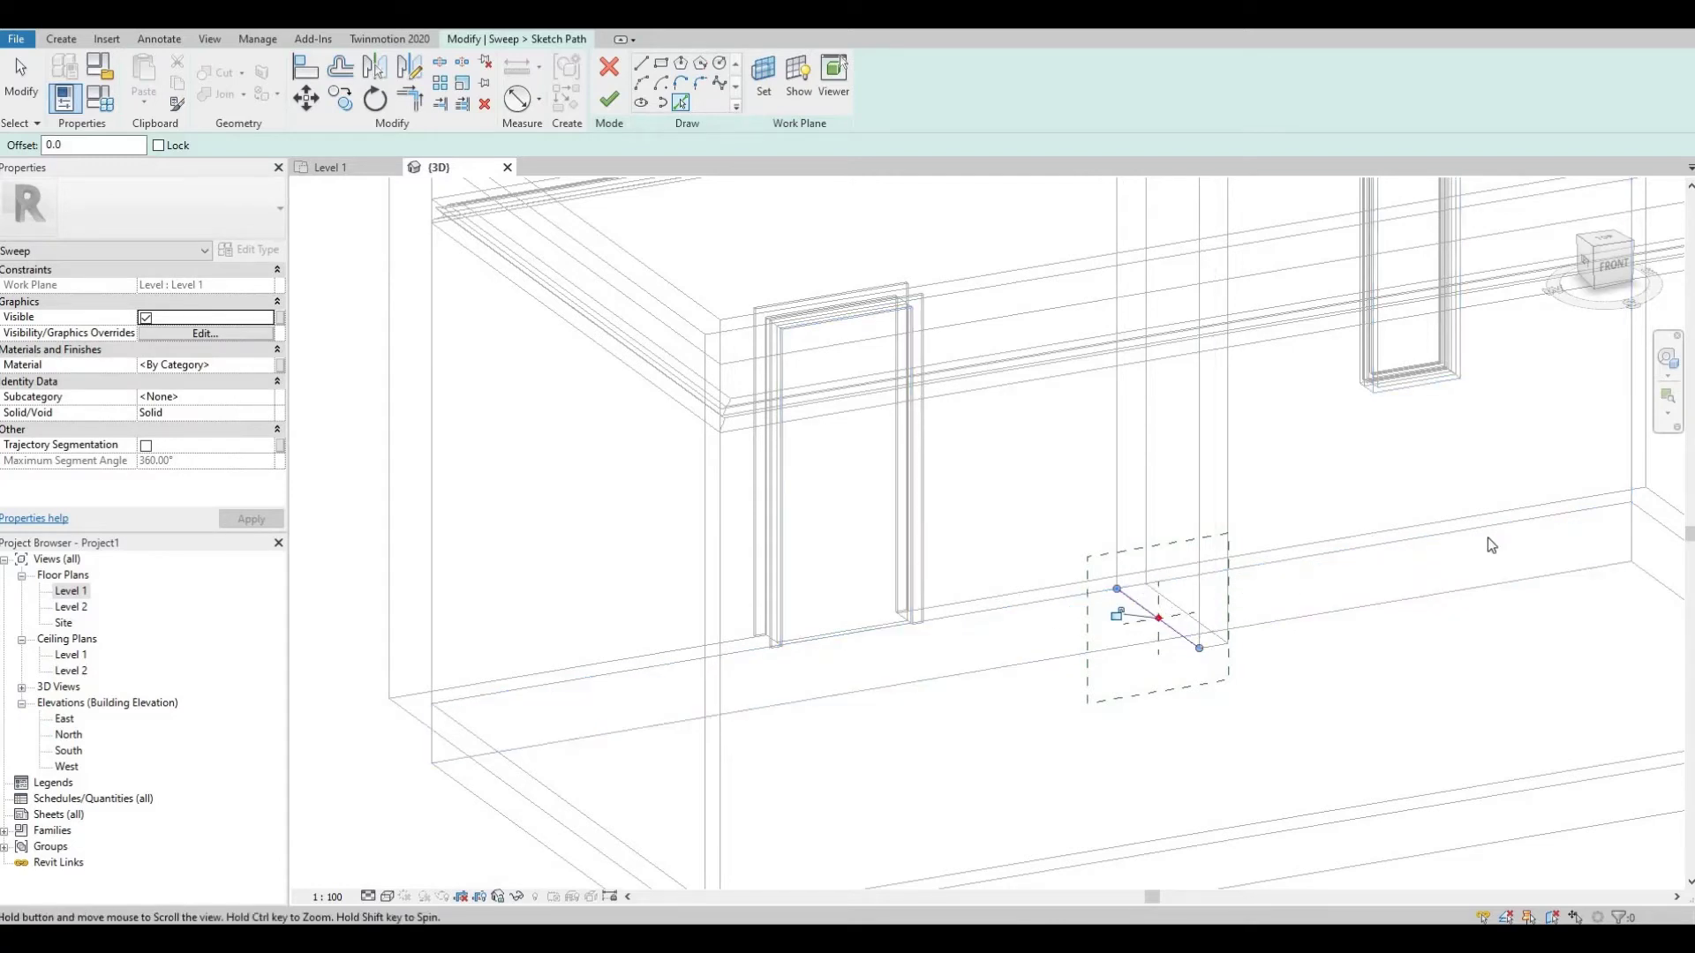
Add the right, front and left floor edges to the sweep path
middle_drag(1277, 581, 1106, 560)
click(1485, 500)
click(1327, 503)
middle_drag(1331, 601, 1320, 502)
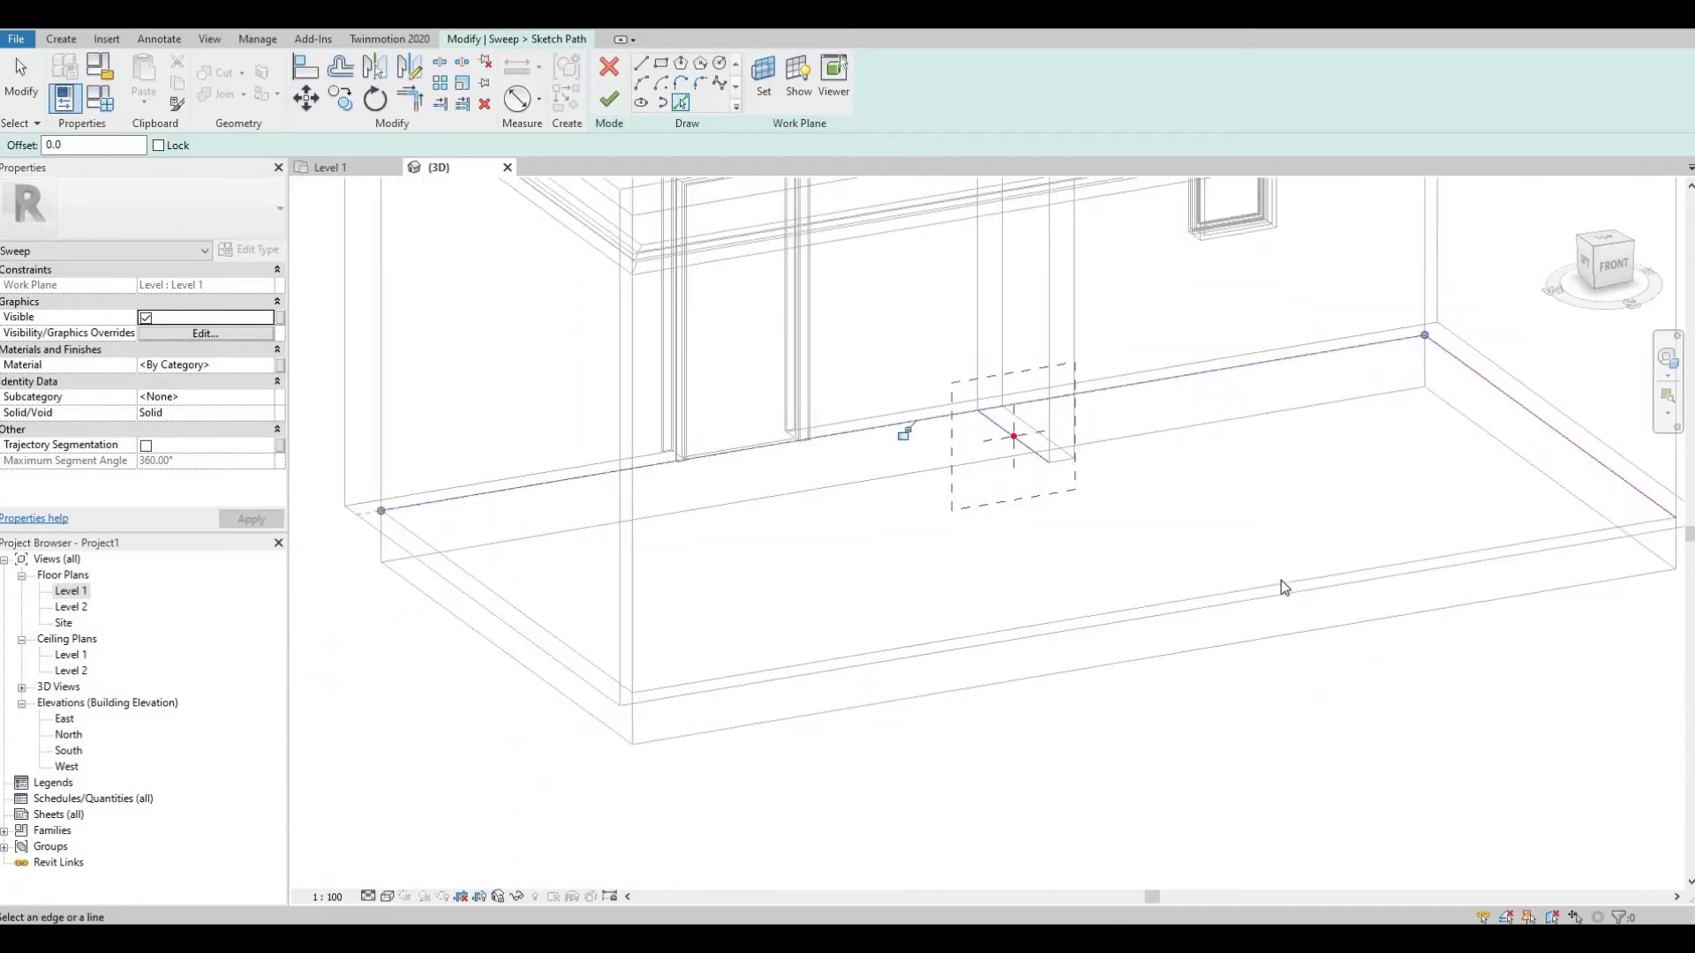
click(1280, 581)
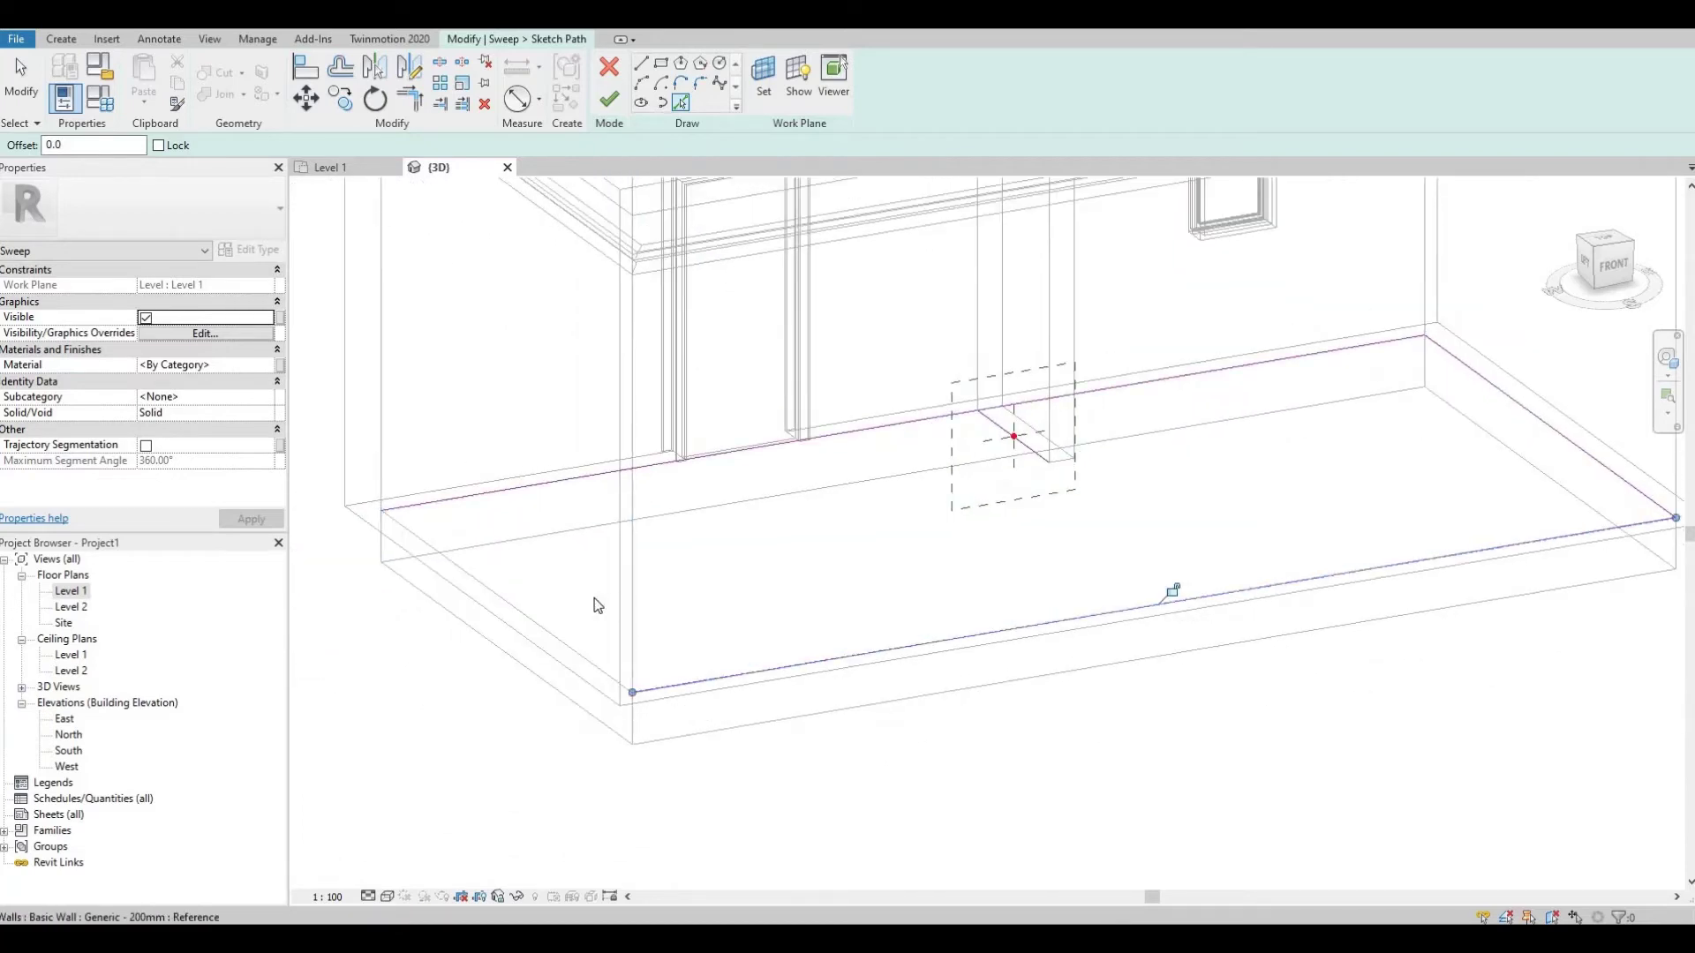
click(524, 611)
Orbit and zoom toward the wall pier corner to reach its floor edges
mouse_move(757, 575)
shift+middle_down()
mouse_move(863, 556)
mouse_move(831, 460)
shift+middle_up()
scroll(730, 440, up, 4)
middle_drag(730, 441, 823, 531)
shift+middle_drag(760, 582, 698, 593)
middle_drag(697, 594, 988, 617)
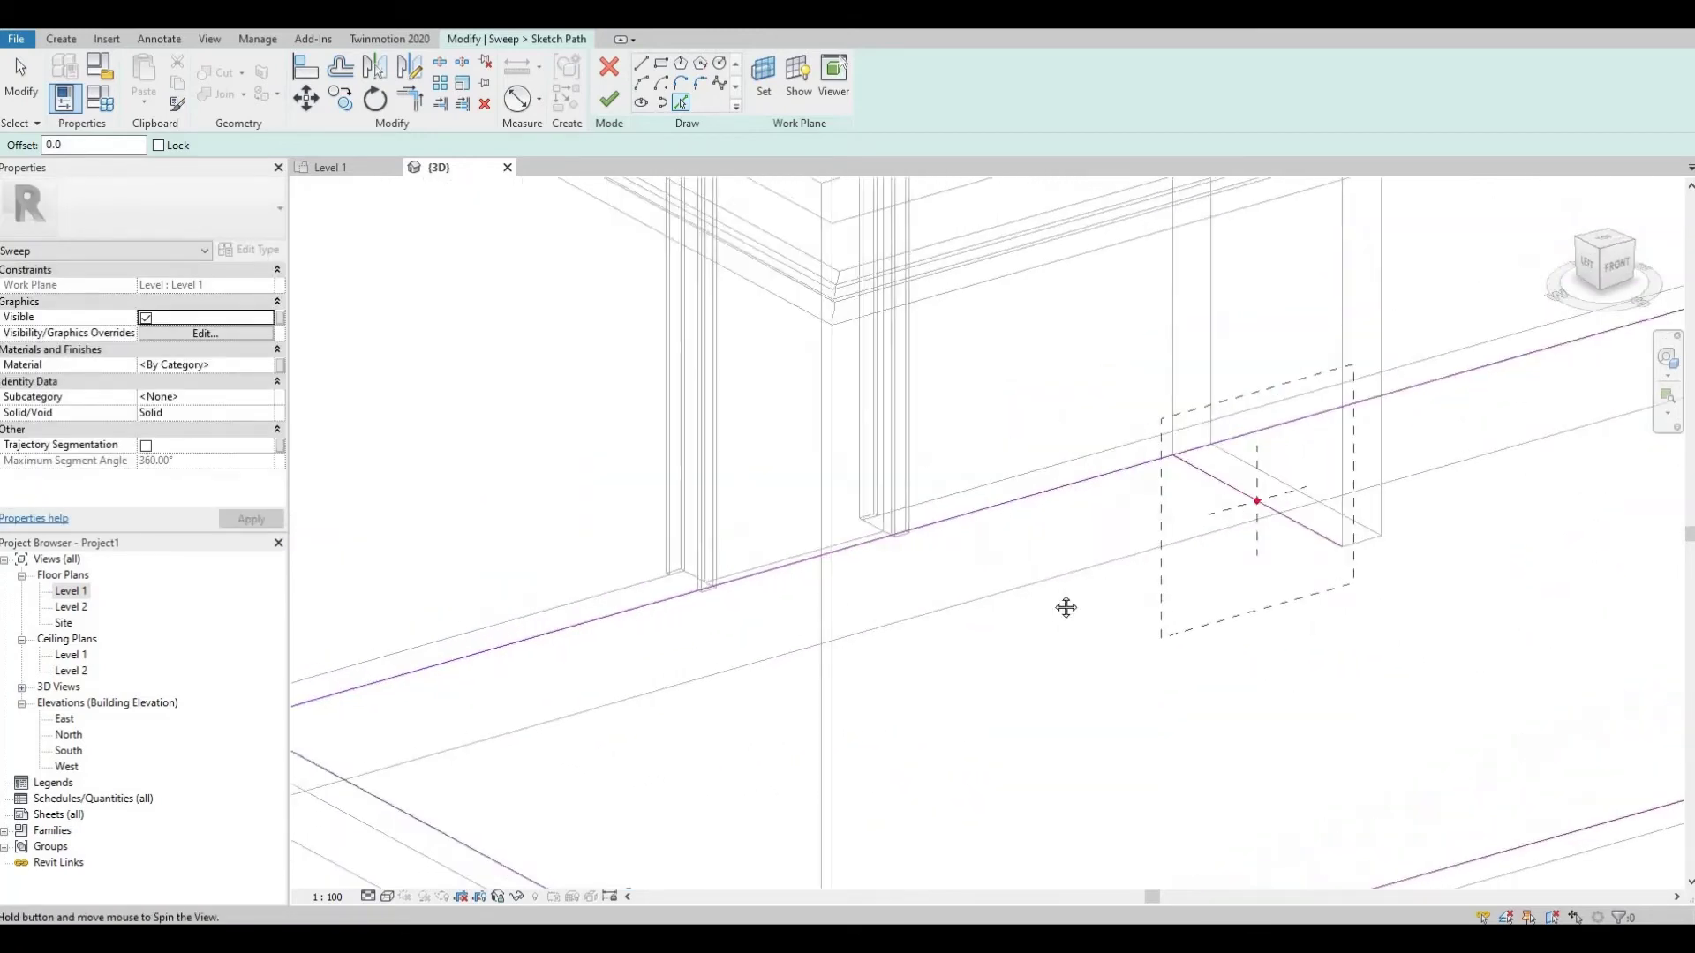
scroll(1155, 509, up, 1)
middle_drag(1156, 508, 962, 549)
scroll(962, 549, up, 1)
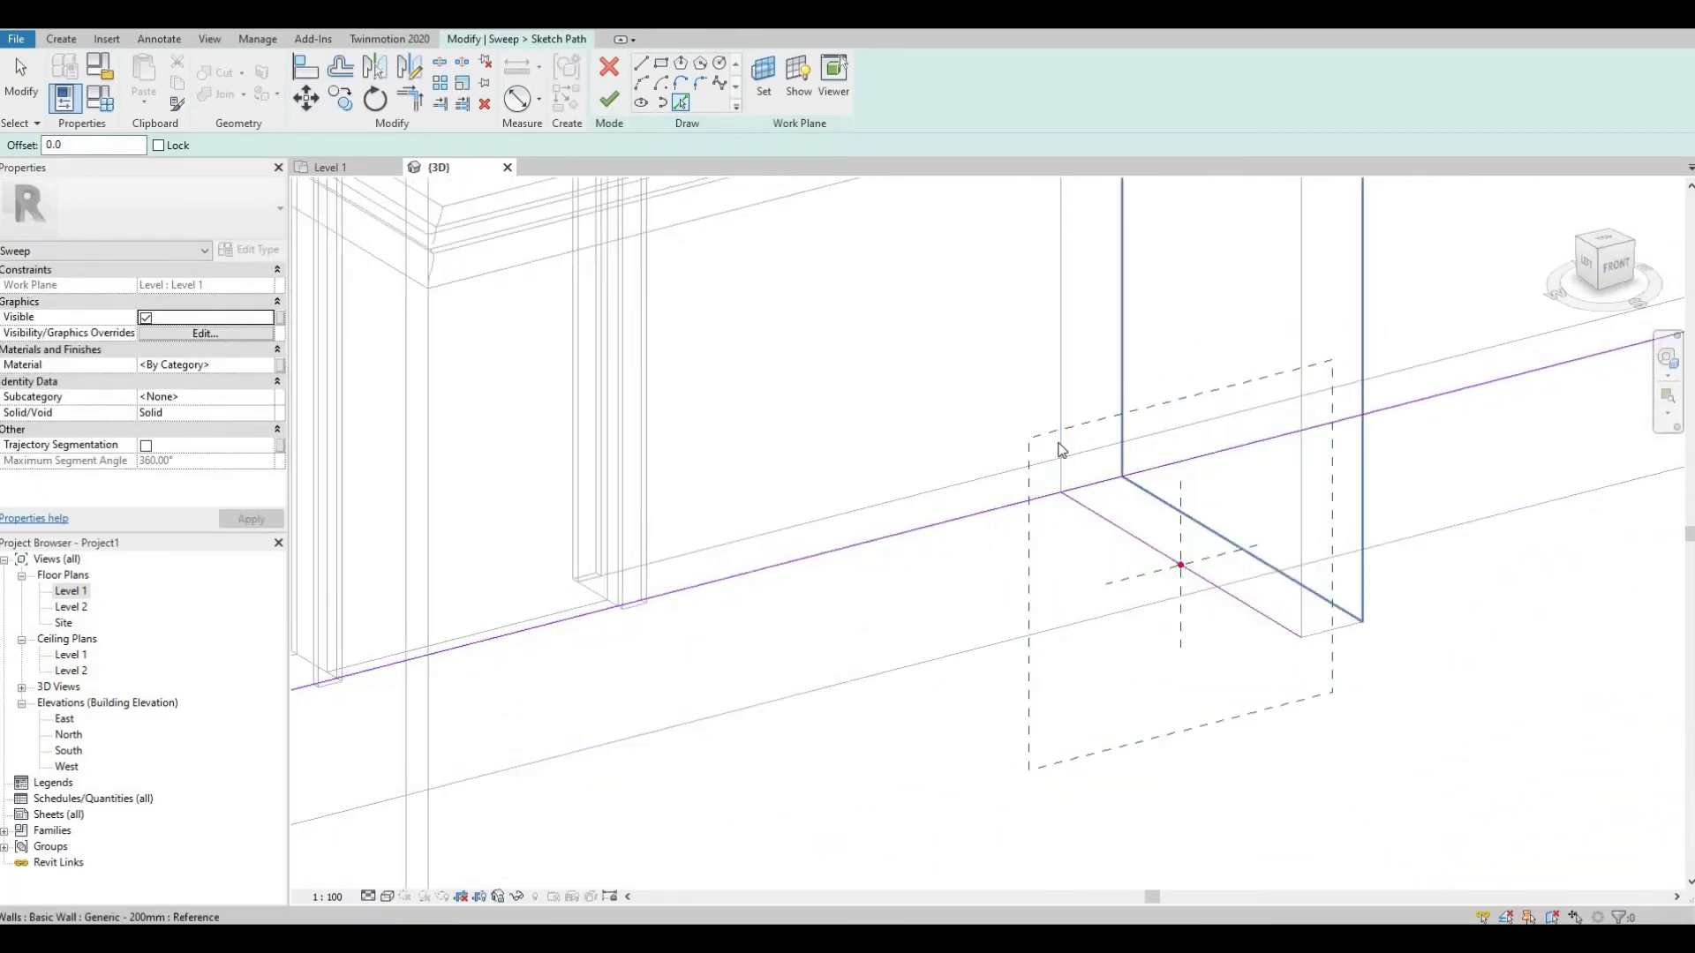
Add the diagonal wall edge to the path, then split and trim the lines into a corner at the pier
click(1326, 633)
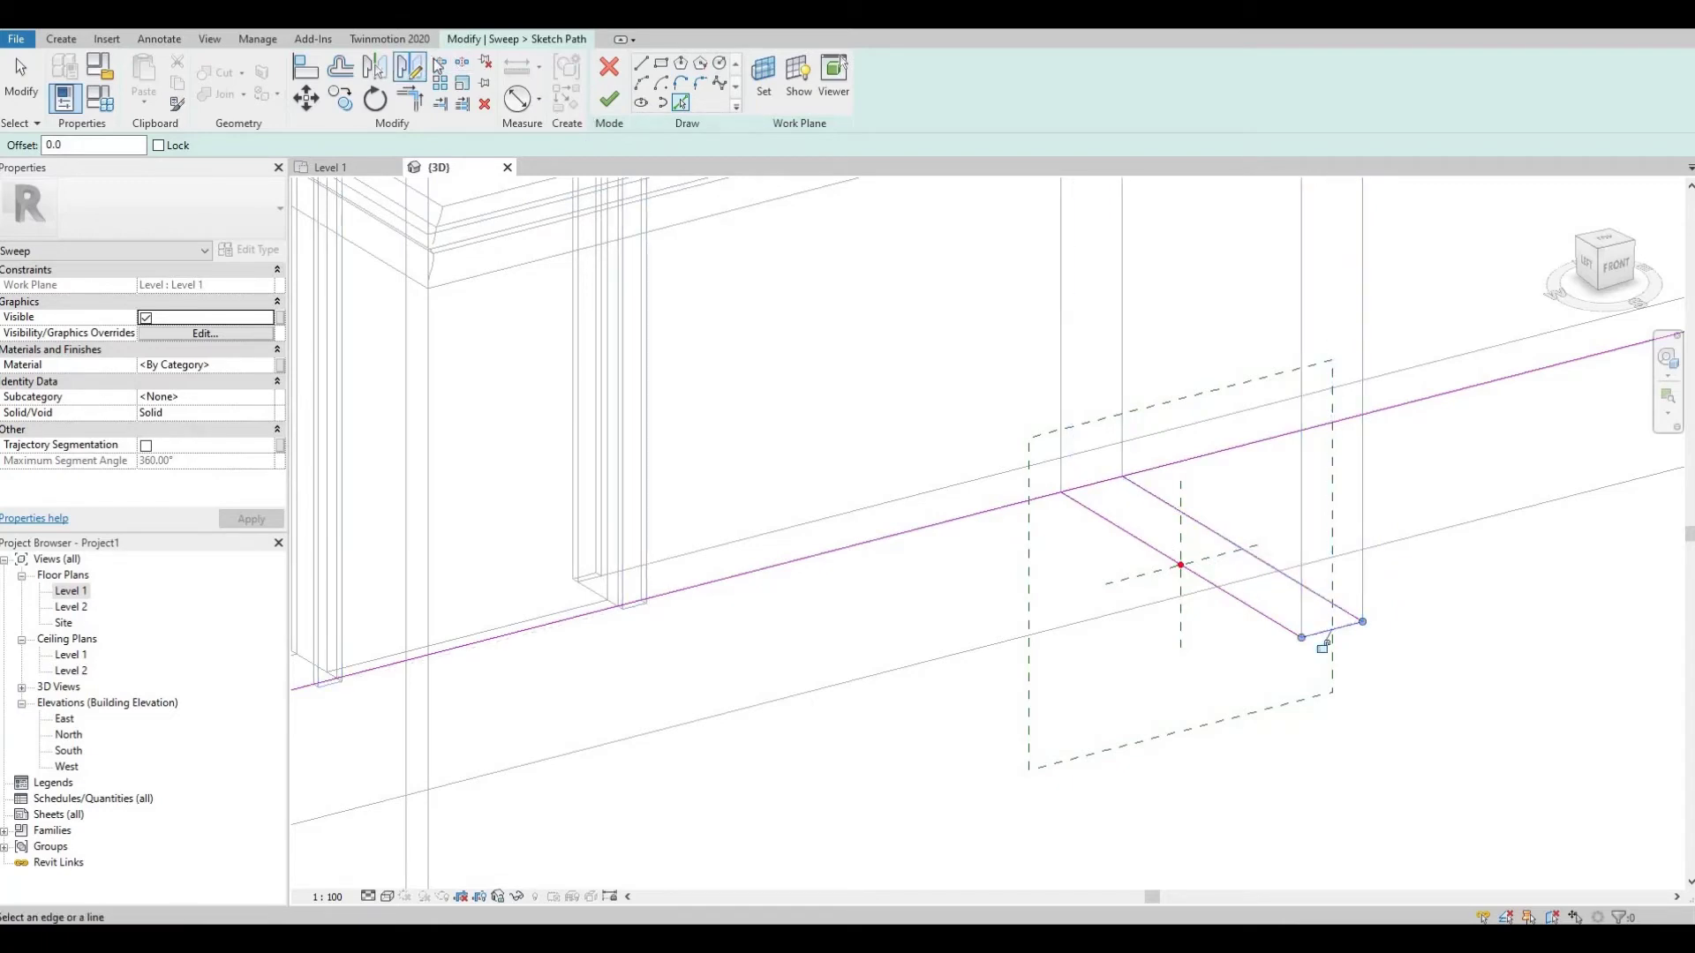
click(438, 64)
click(1097, 483)
click(409, 99)
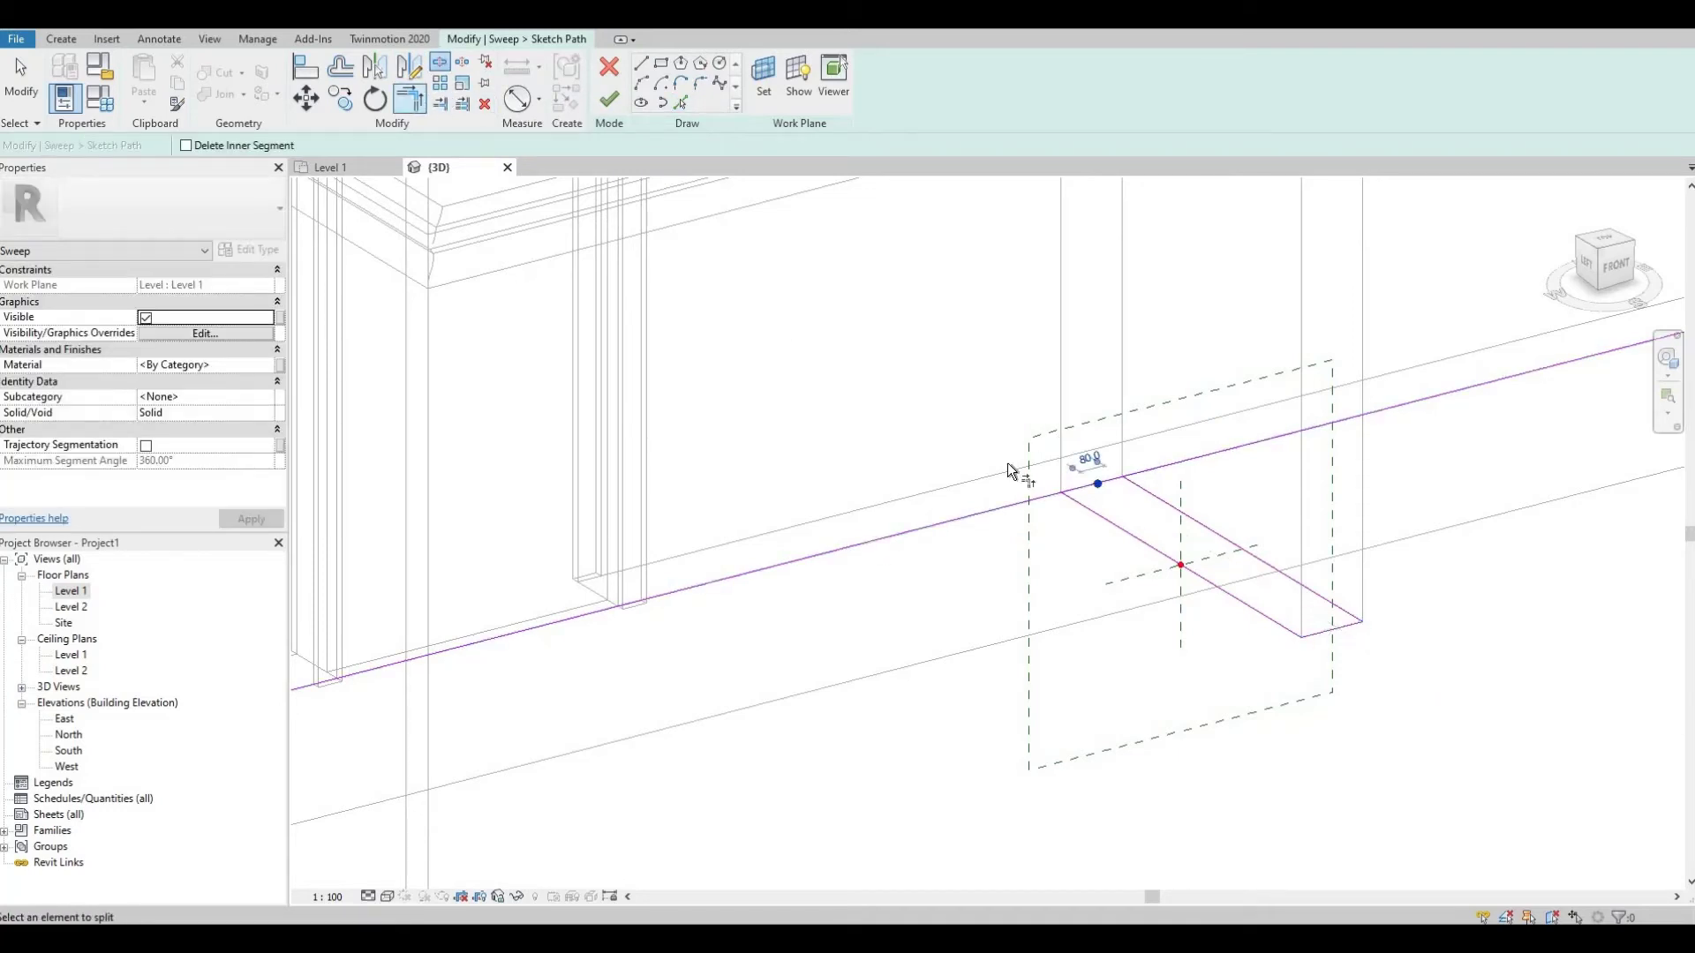
click(1090, 513)
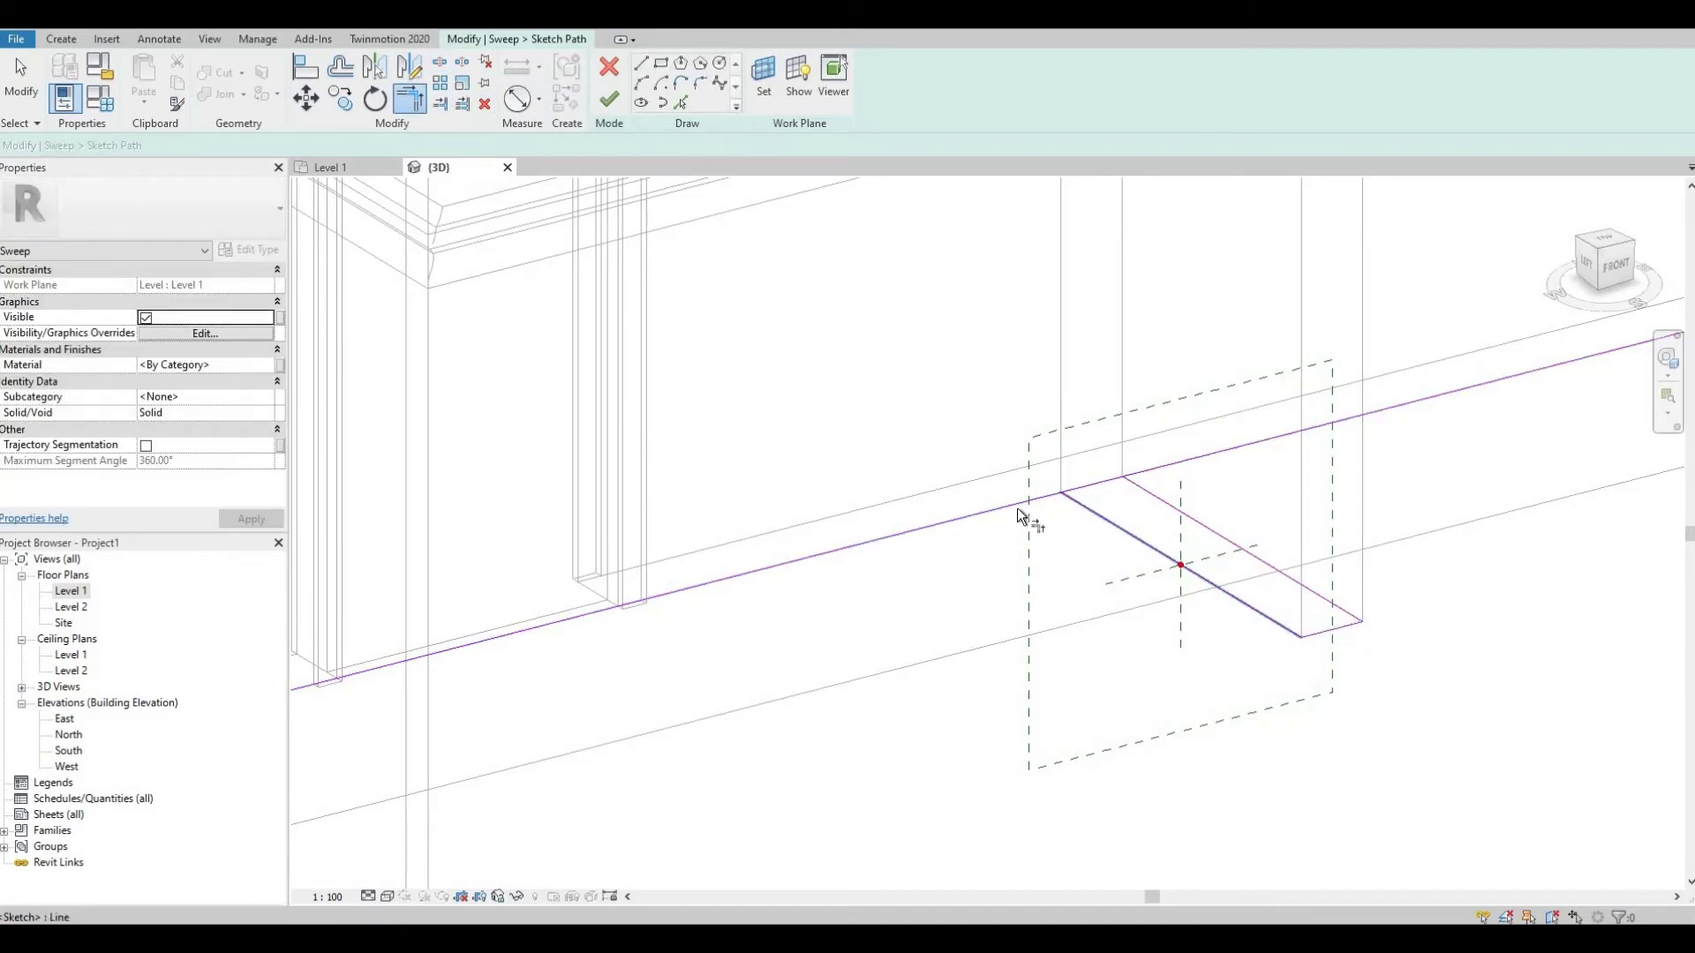
click(1152, 471)
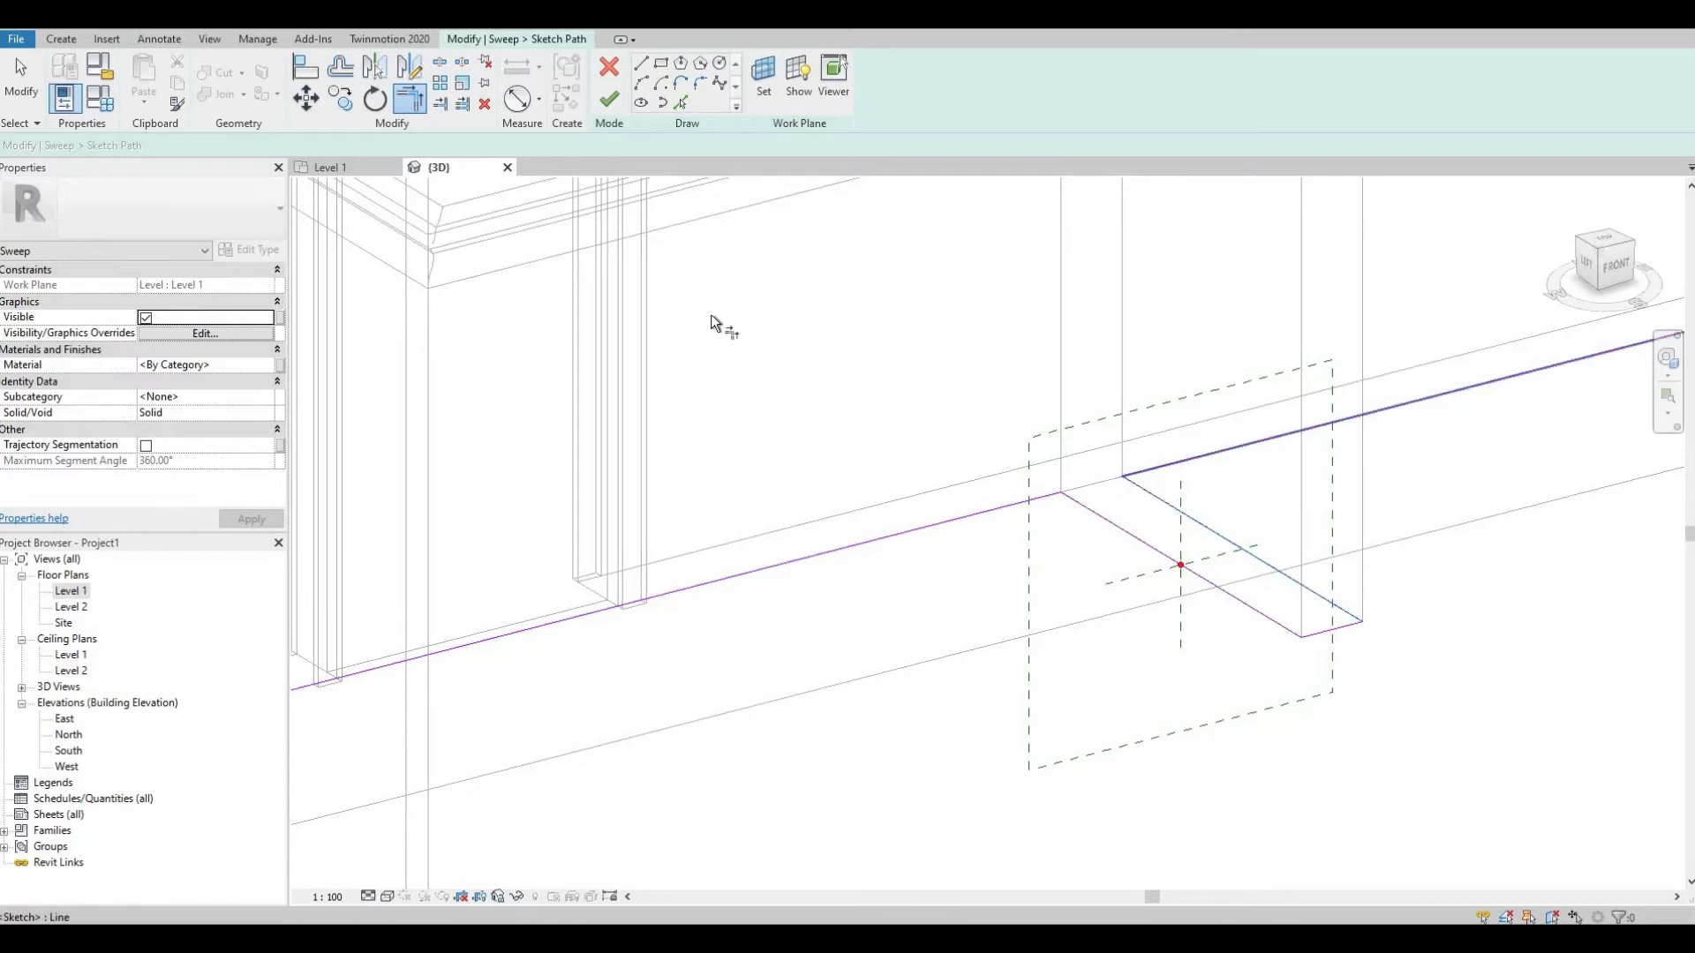
Split the long front path line at two points near the doorway
click(439, 65)
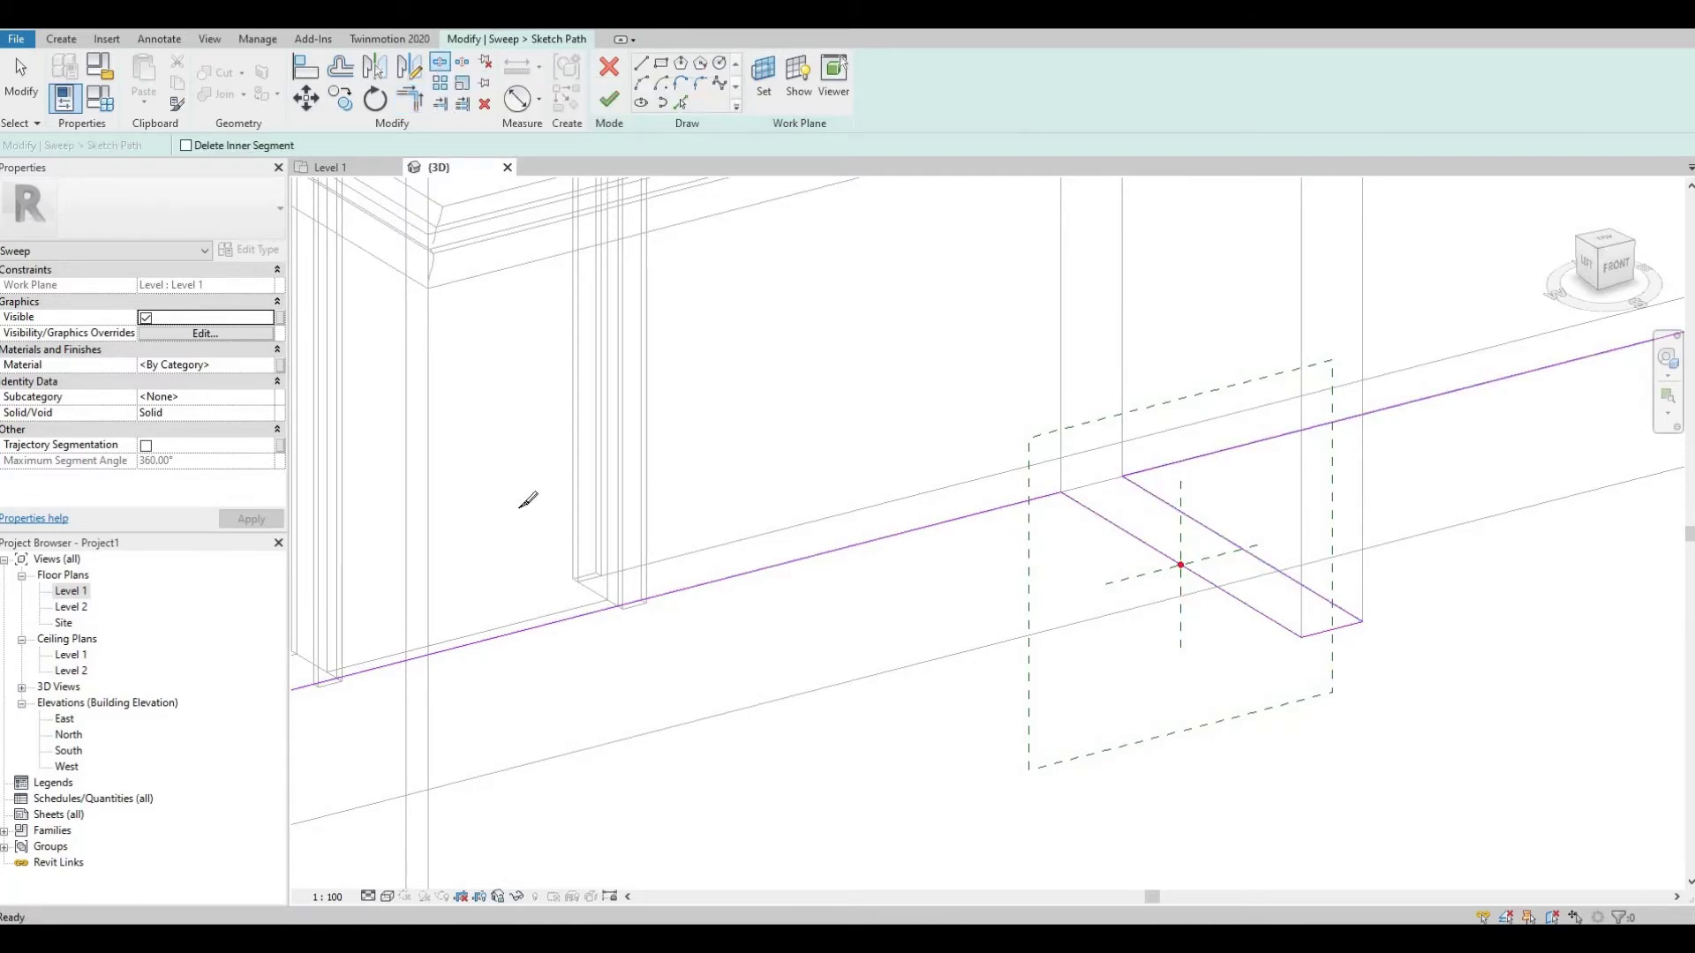
click(490, 639)
middle_drag(535, 742, 685, 708)
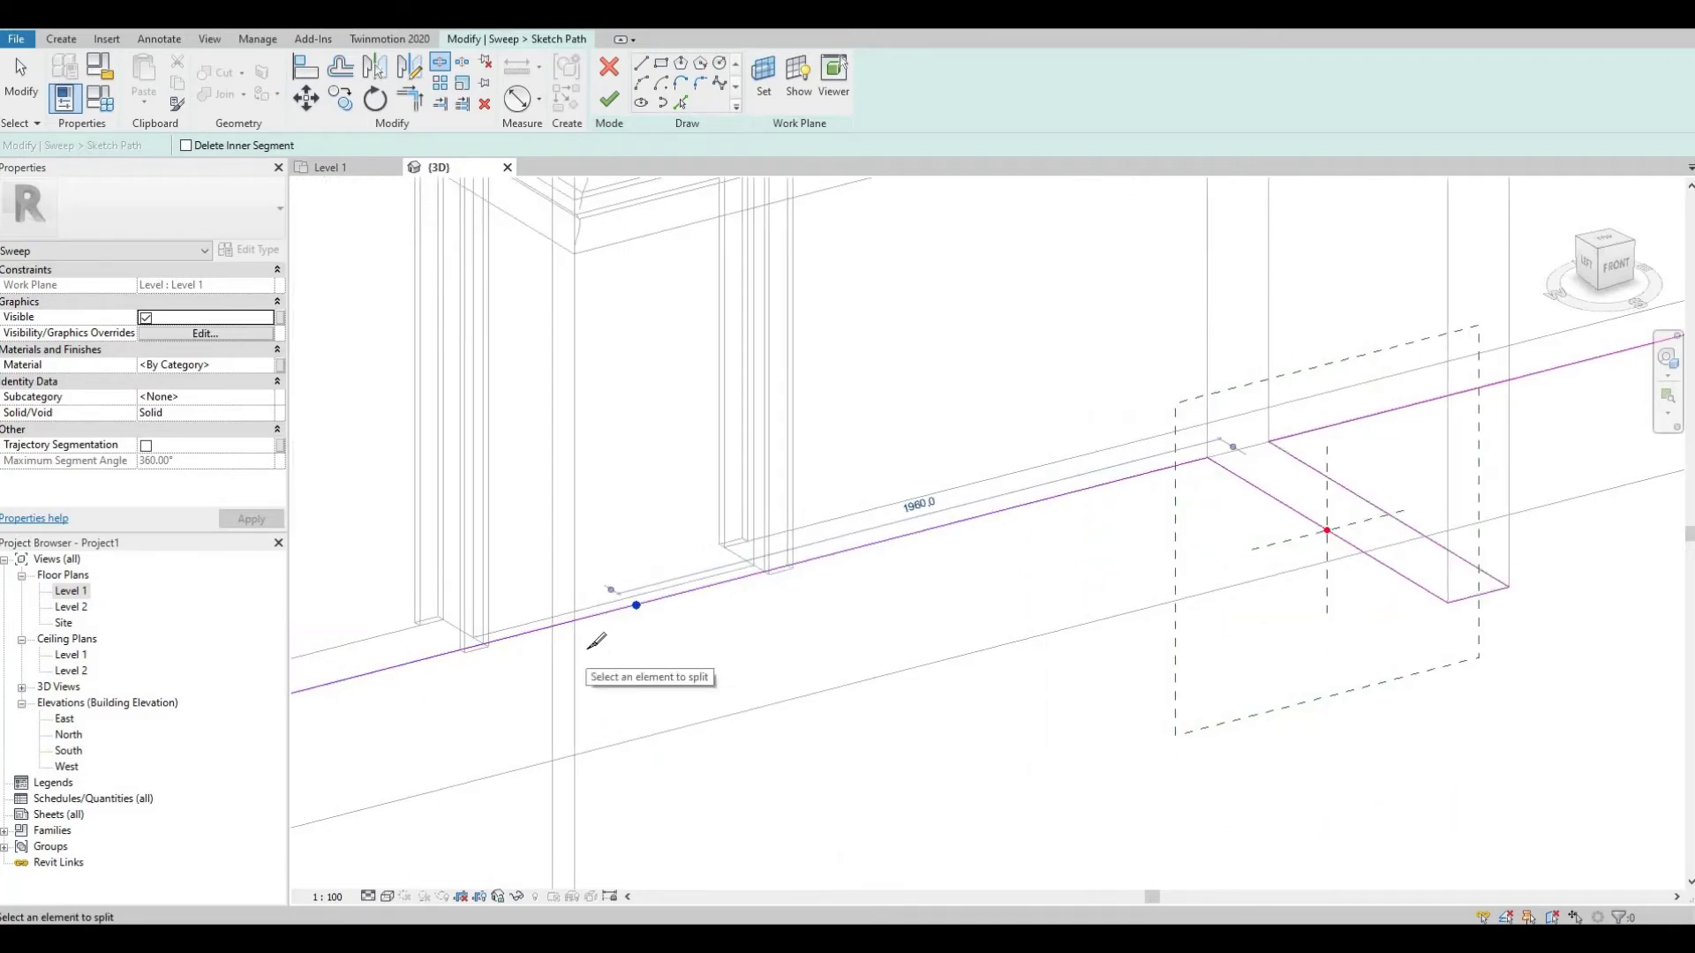
click(617, 609)
key(Escape)
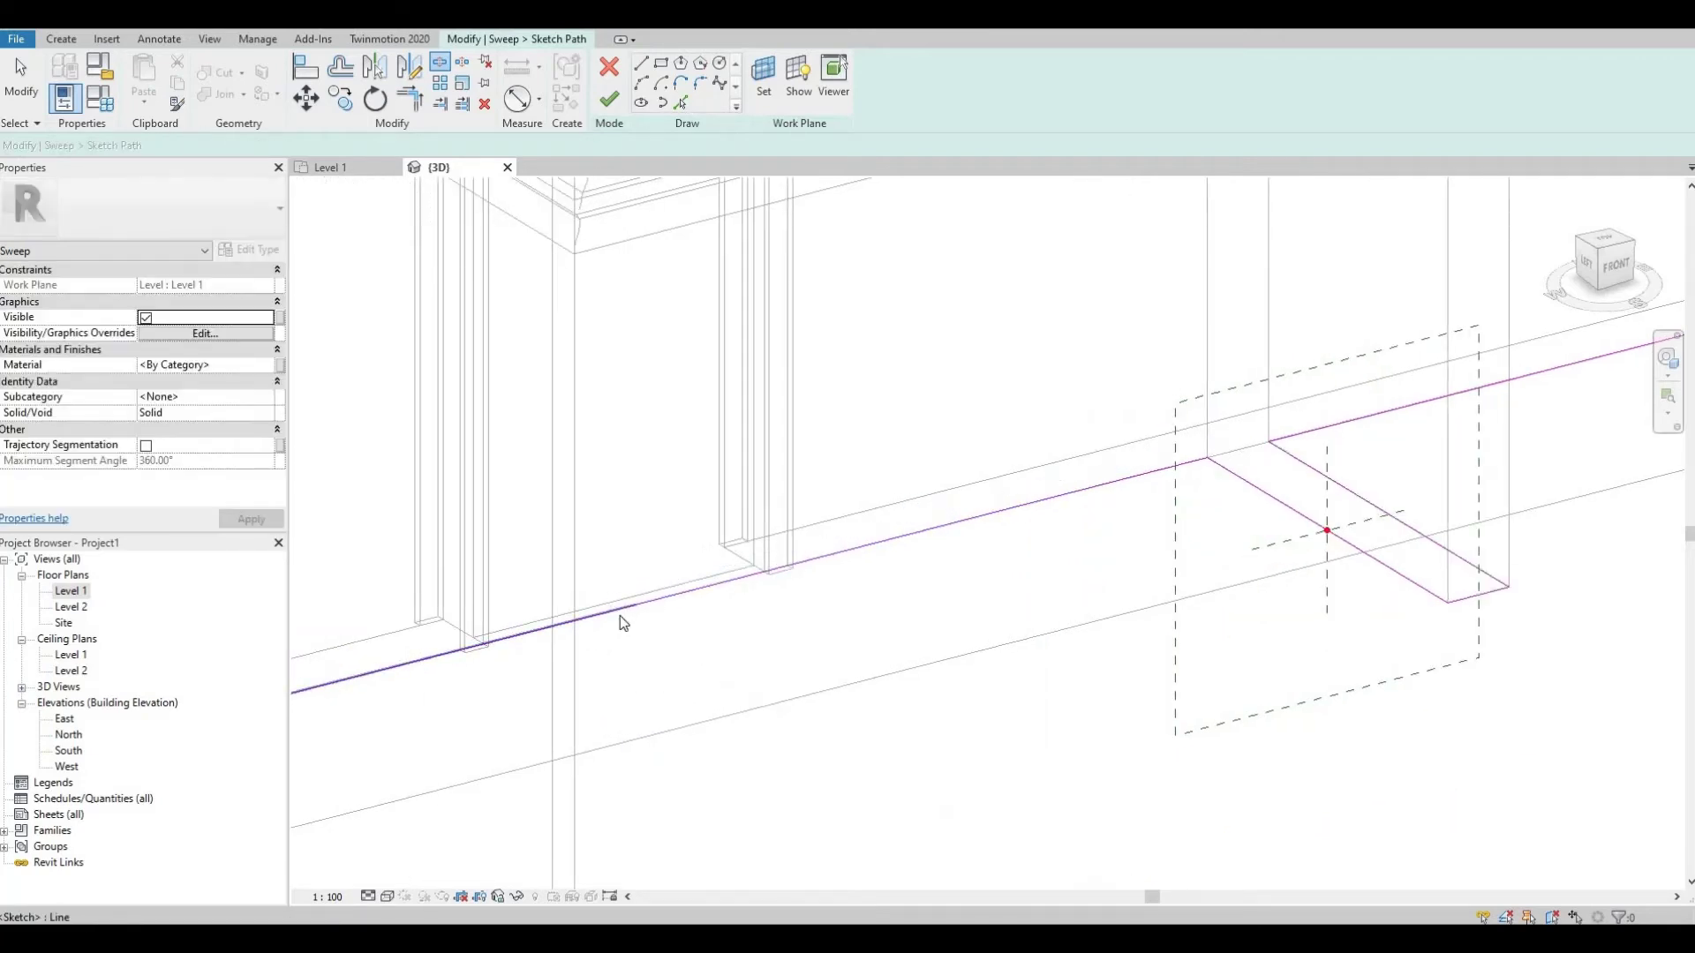
Drag the split path segments' ends back so they stop at the door opening and wall corner
click(618, 612)
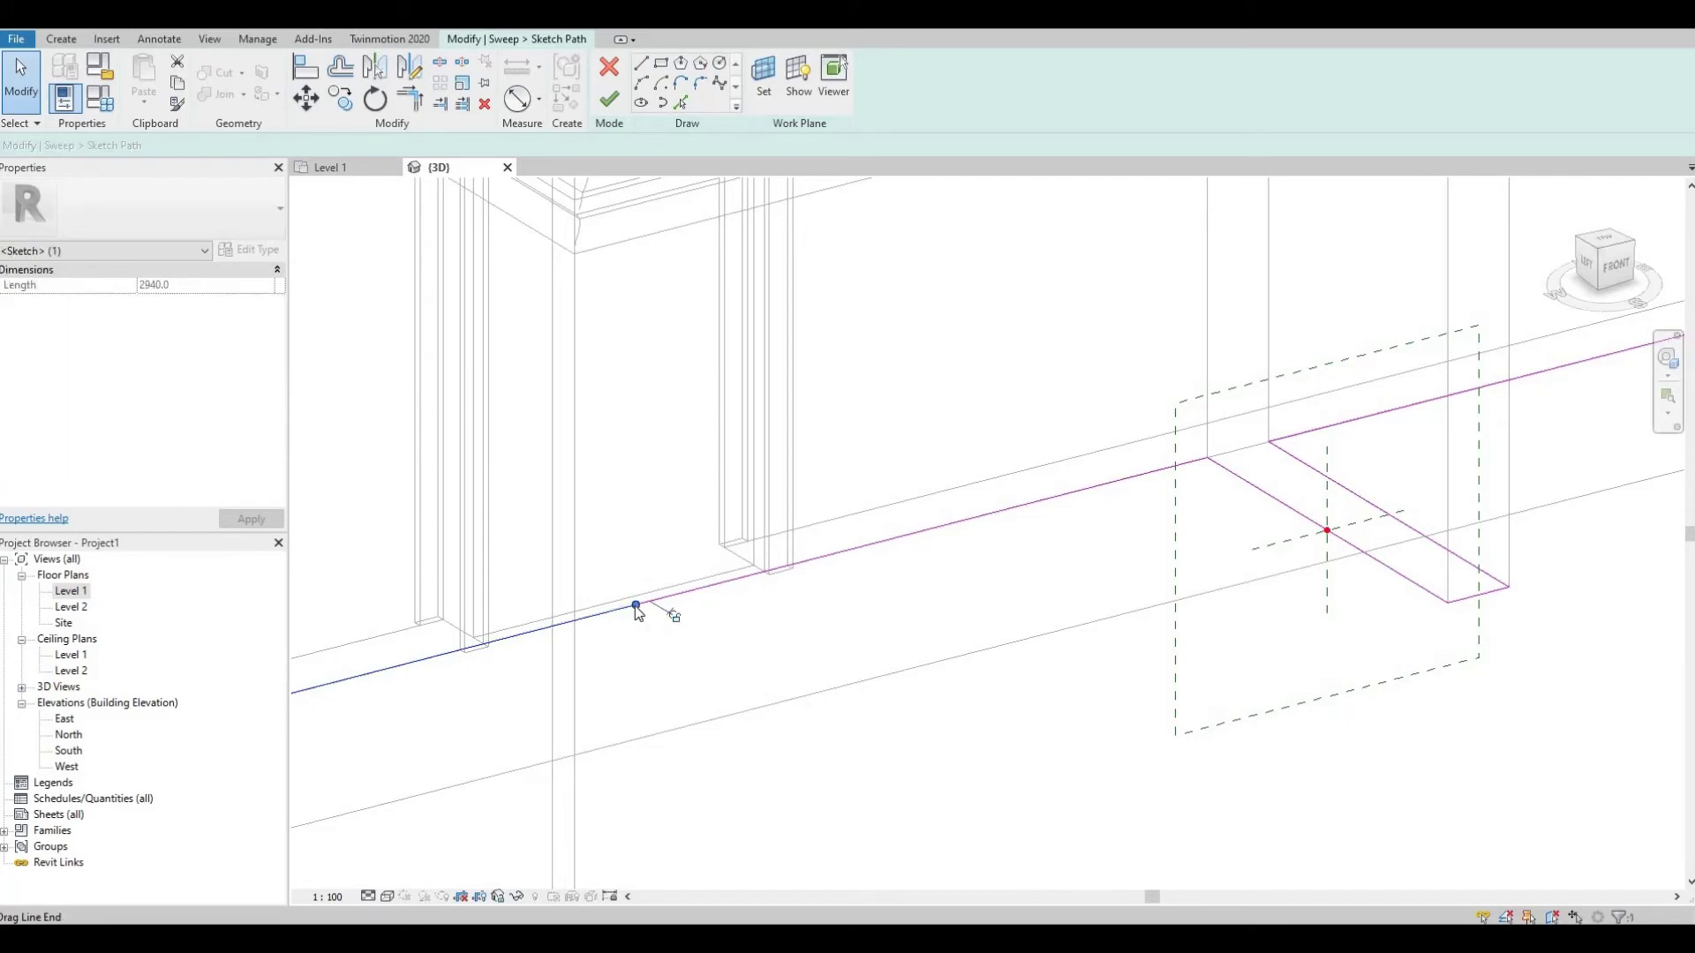
drag(635, 606, 463, 655)
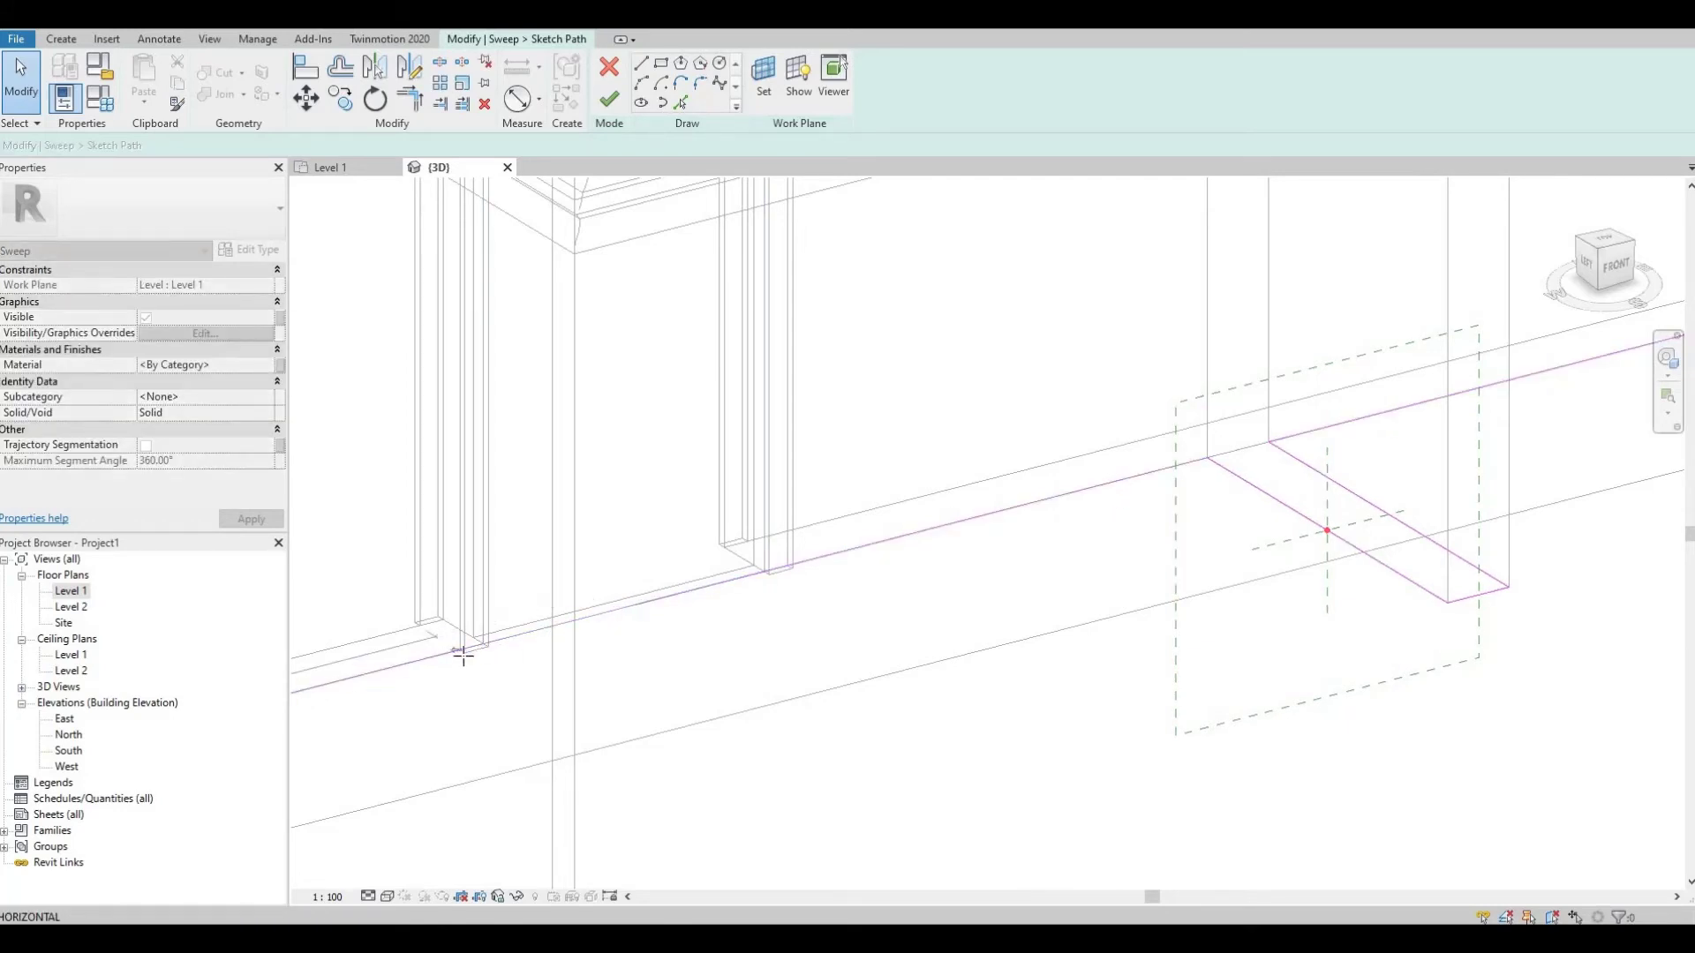
click(456, 653)
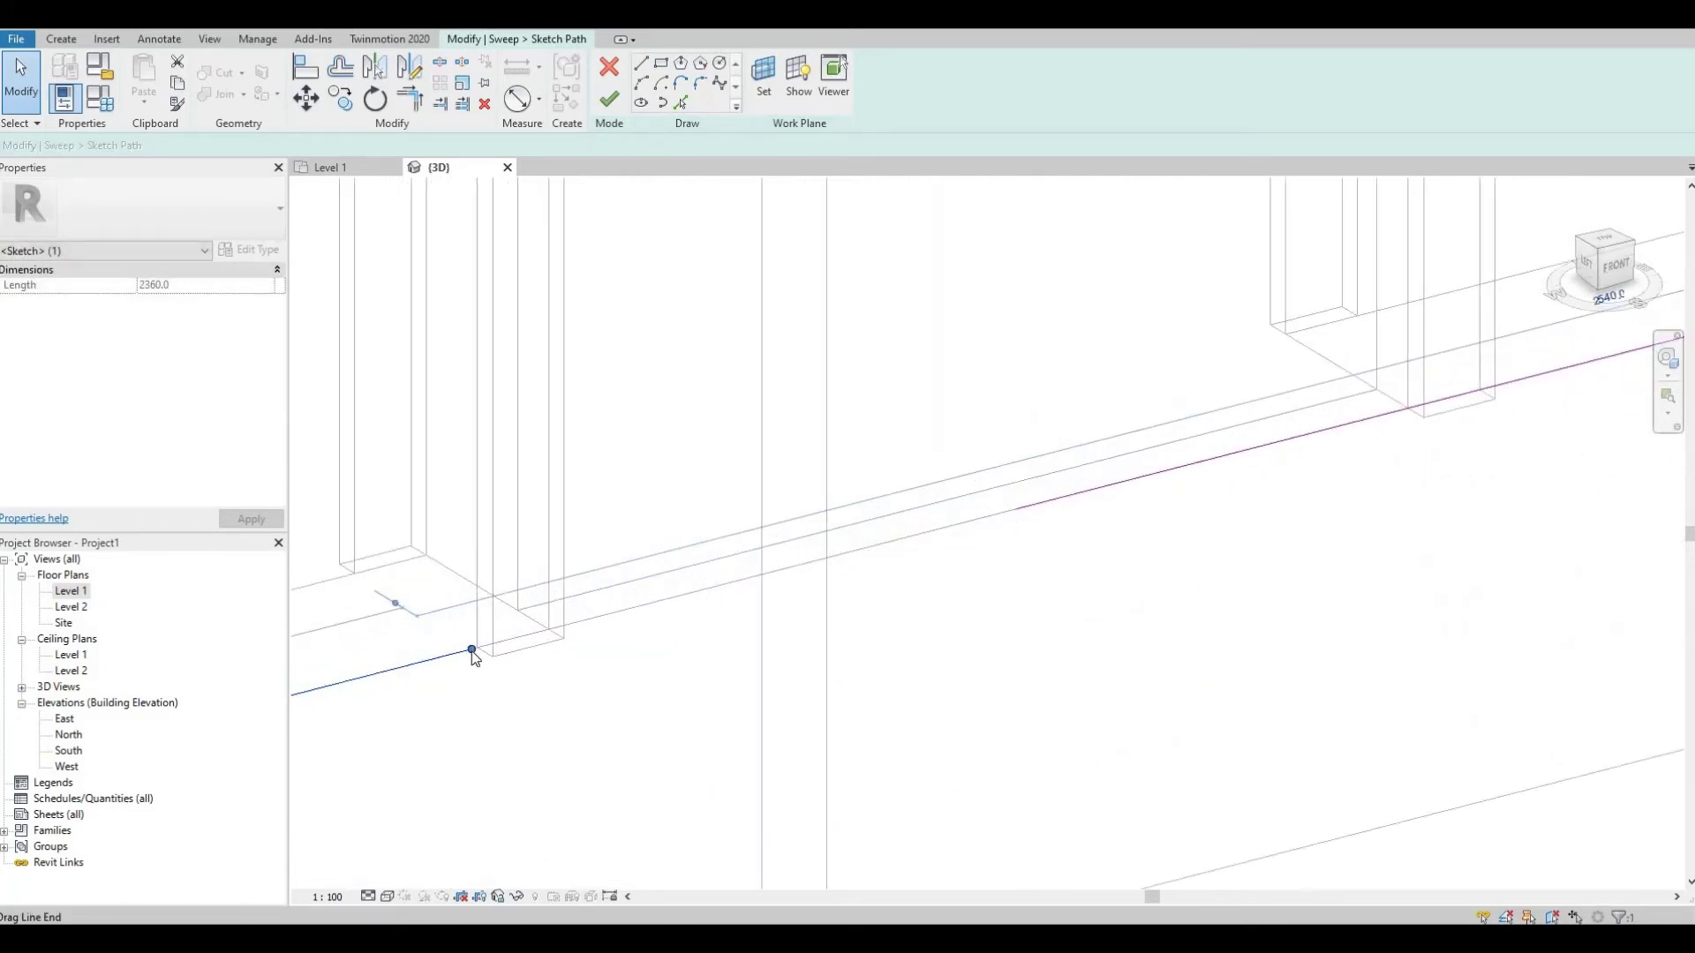
mouse_move(1152, 556)
middle_down()
mouse_move(1040, 542)
mouse_move(1060, 608)
middle_up()
click(920, 562)
drag(1167, 502, 1400, 440)
click(1340, 558)
scroll(1311, 585, down, 1)
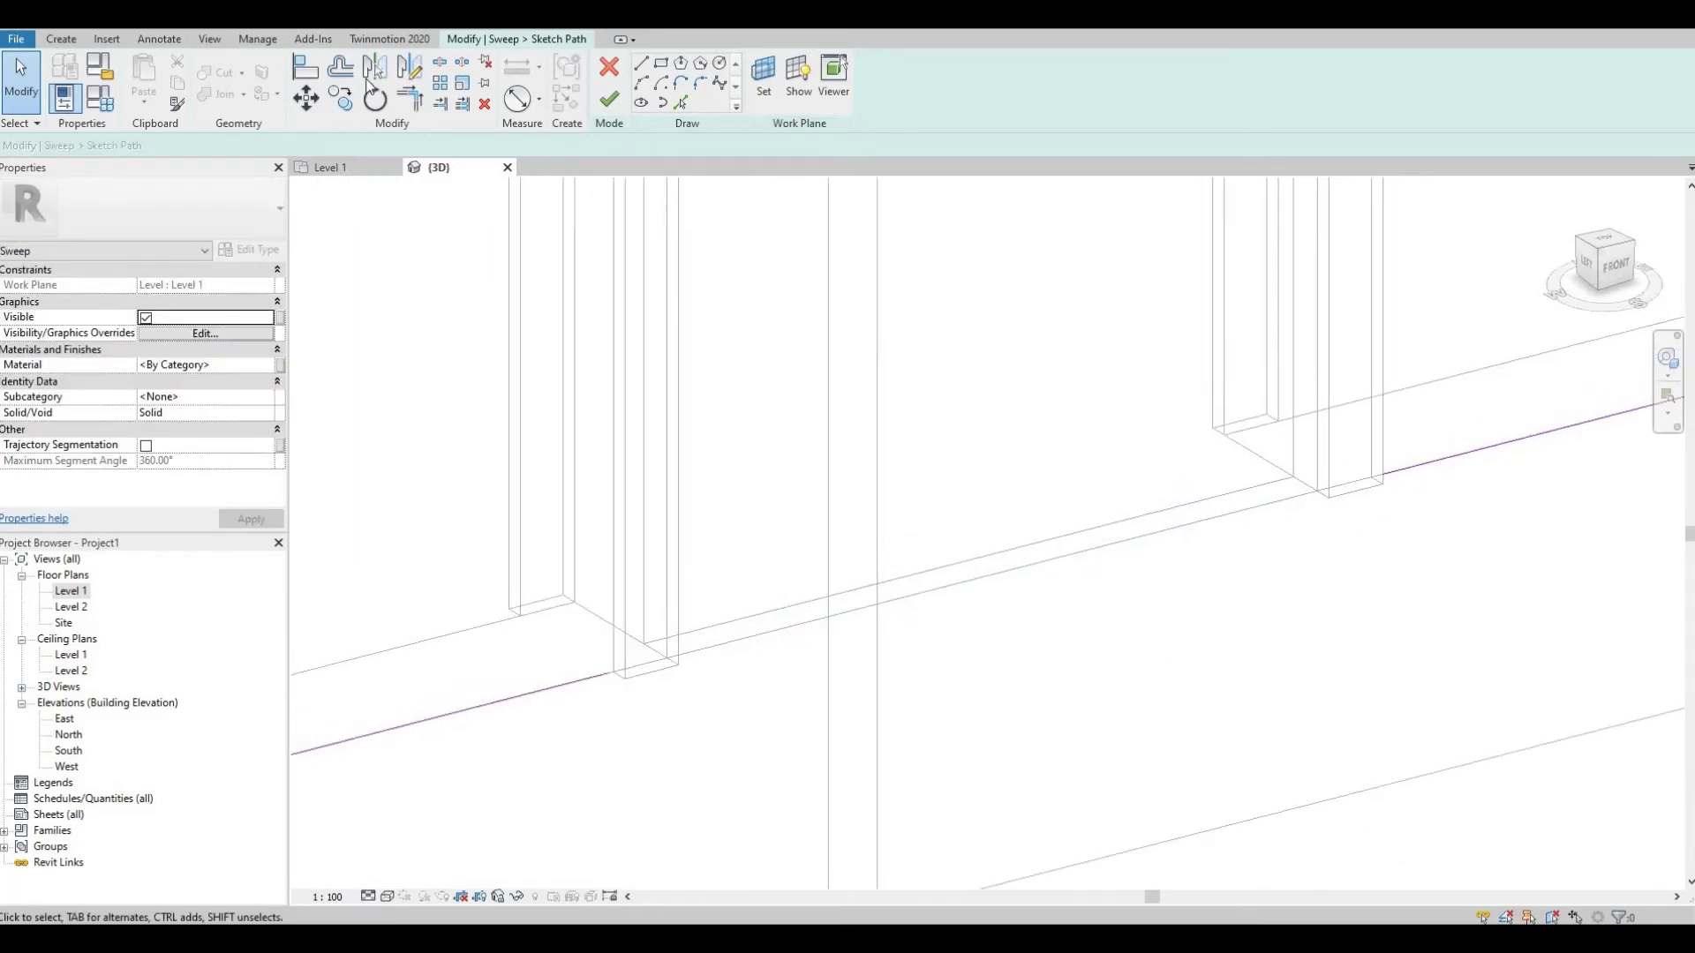
Align the left path end to the door edge and lock it with the padlock
click(342, 74)
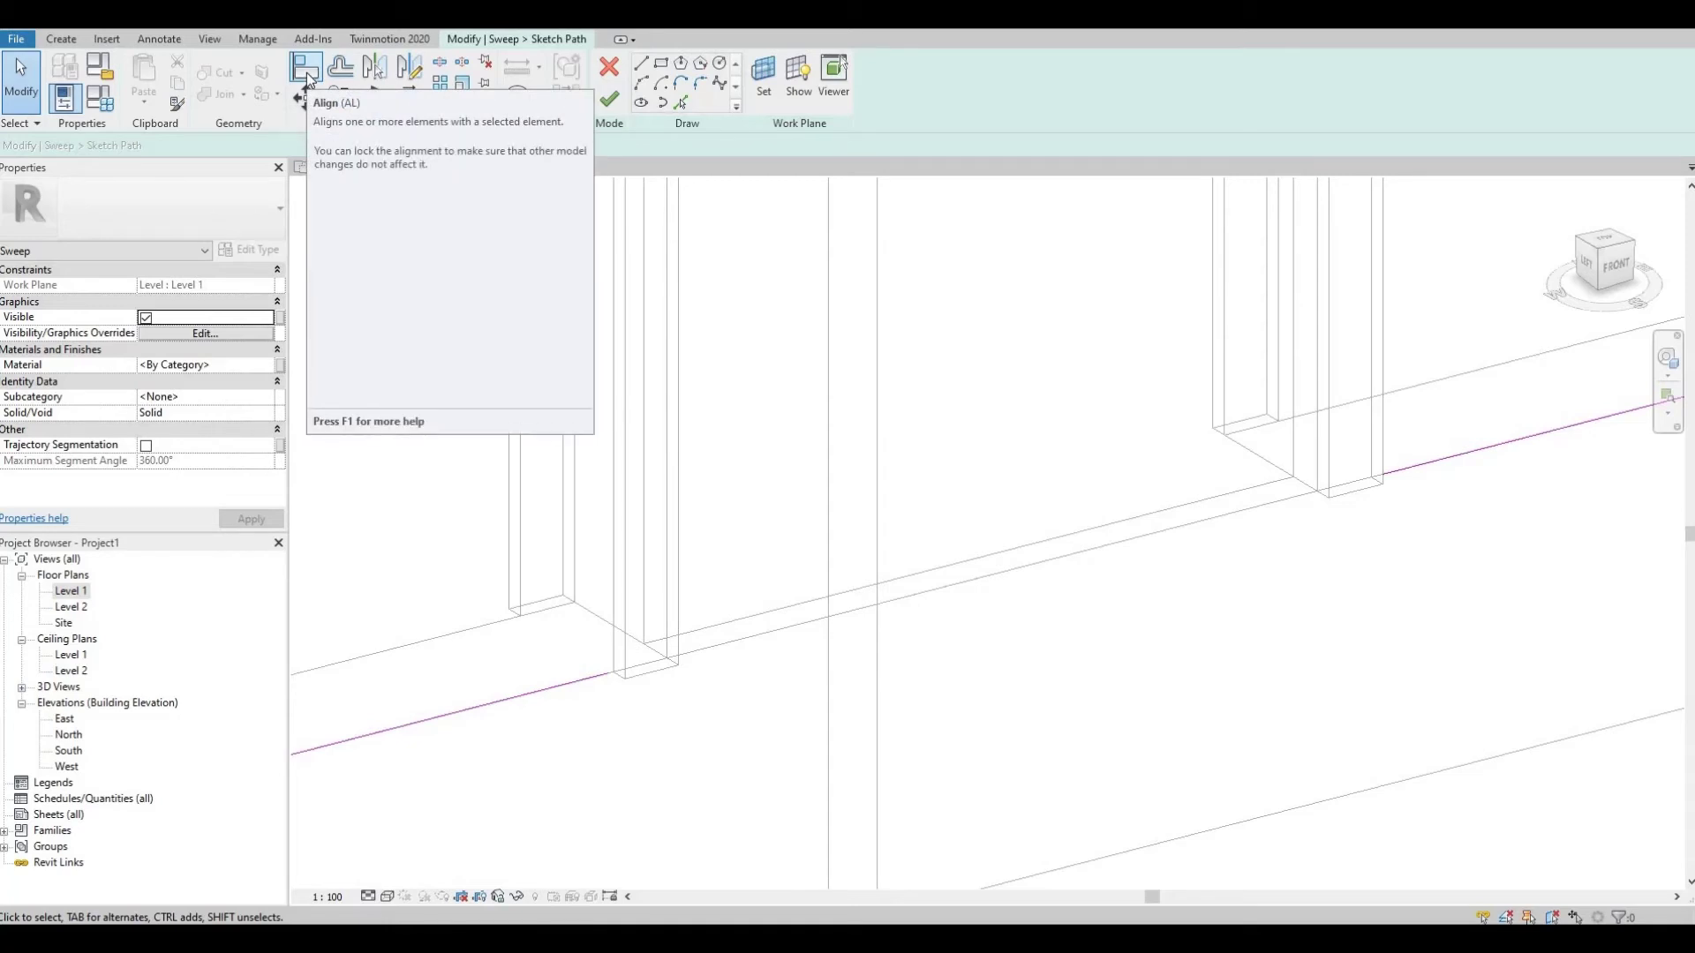
click(308, 78)
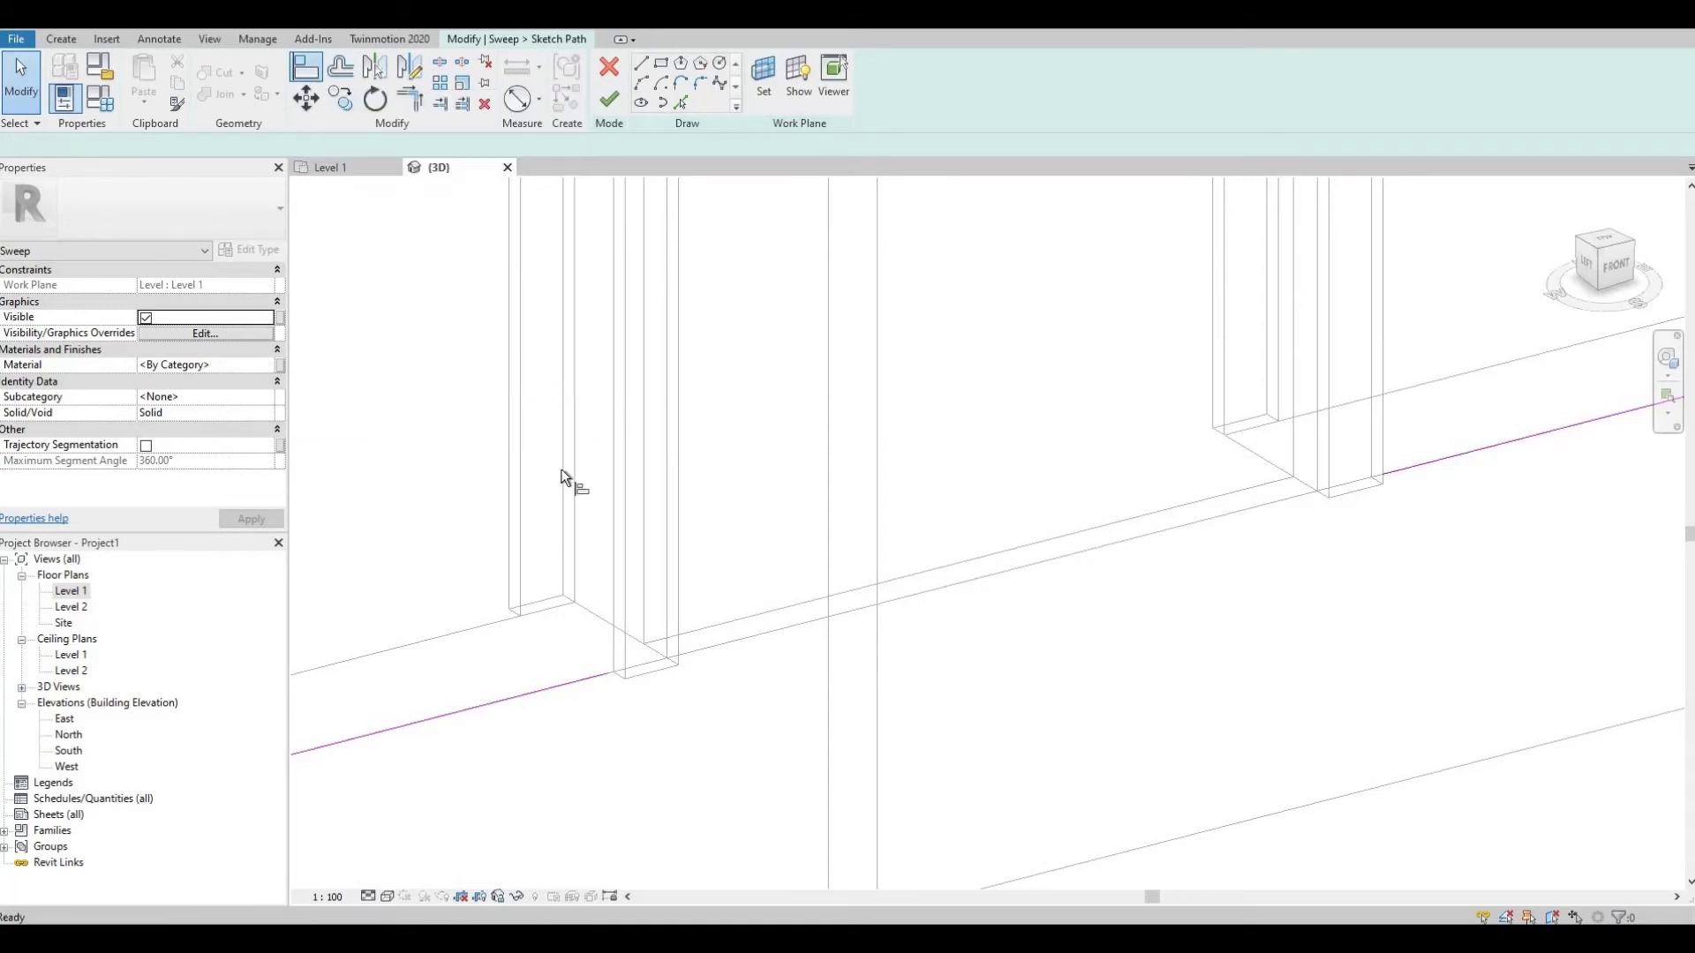
click(617, 639)
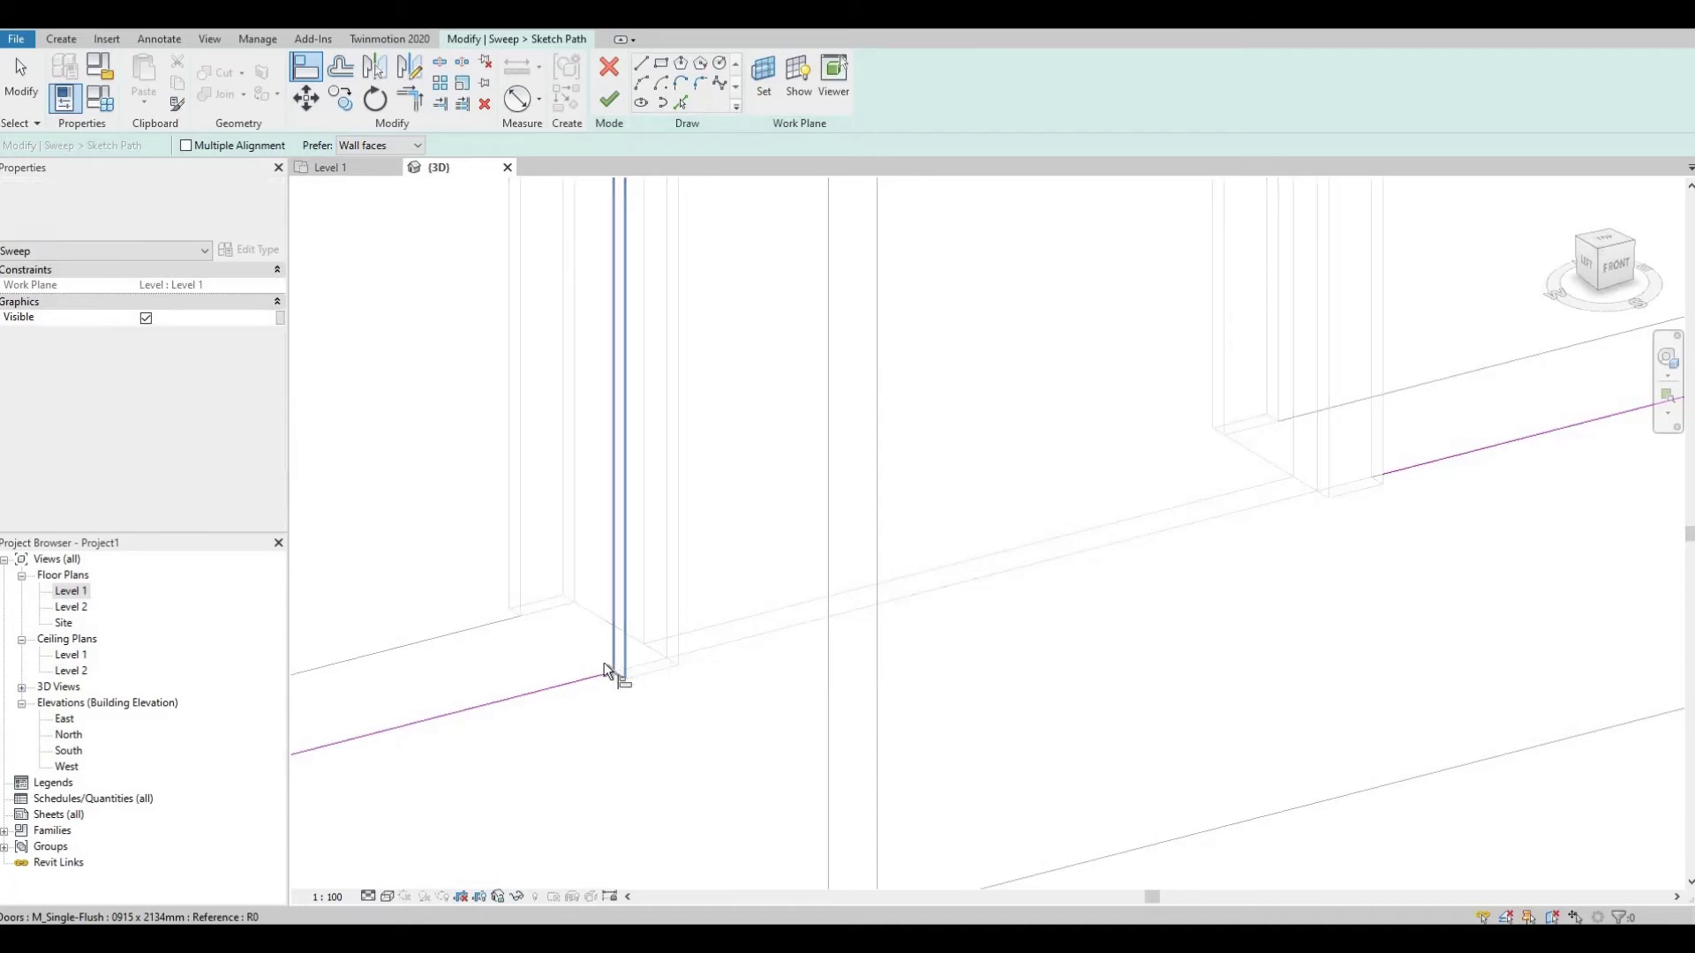
click(613, 677)
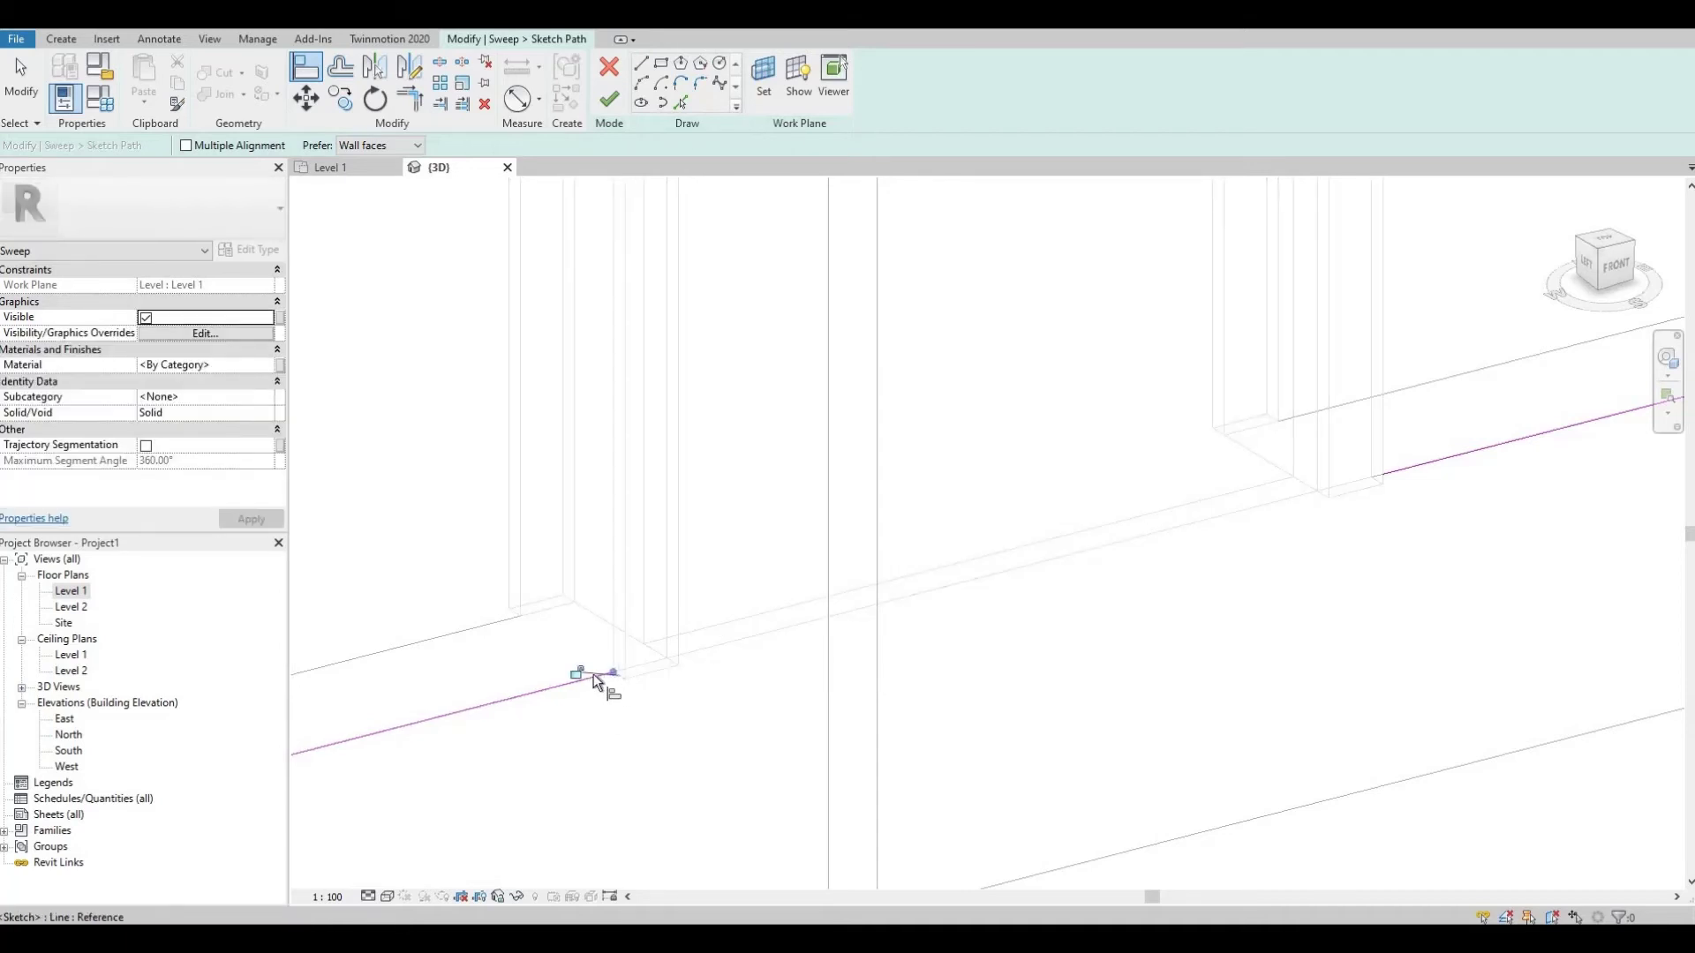
click(576, 672)
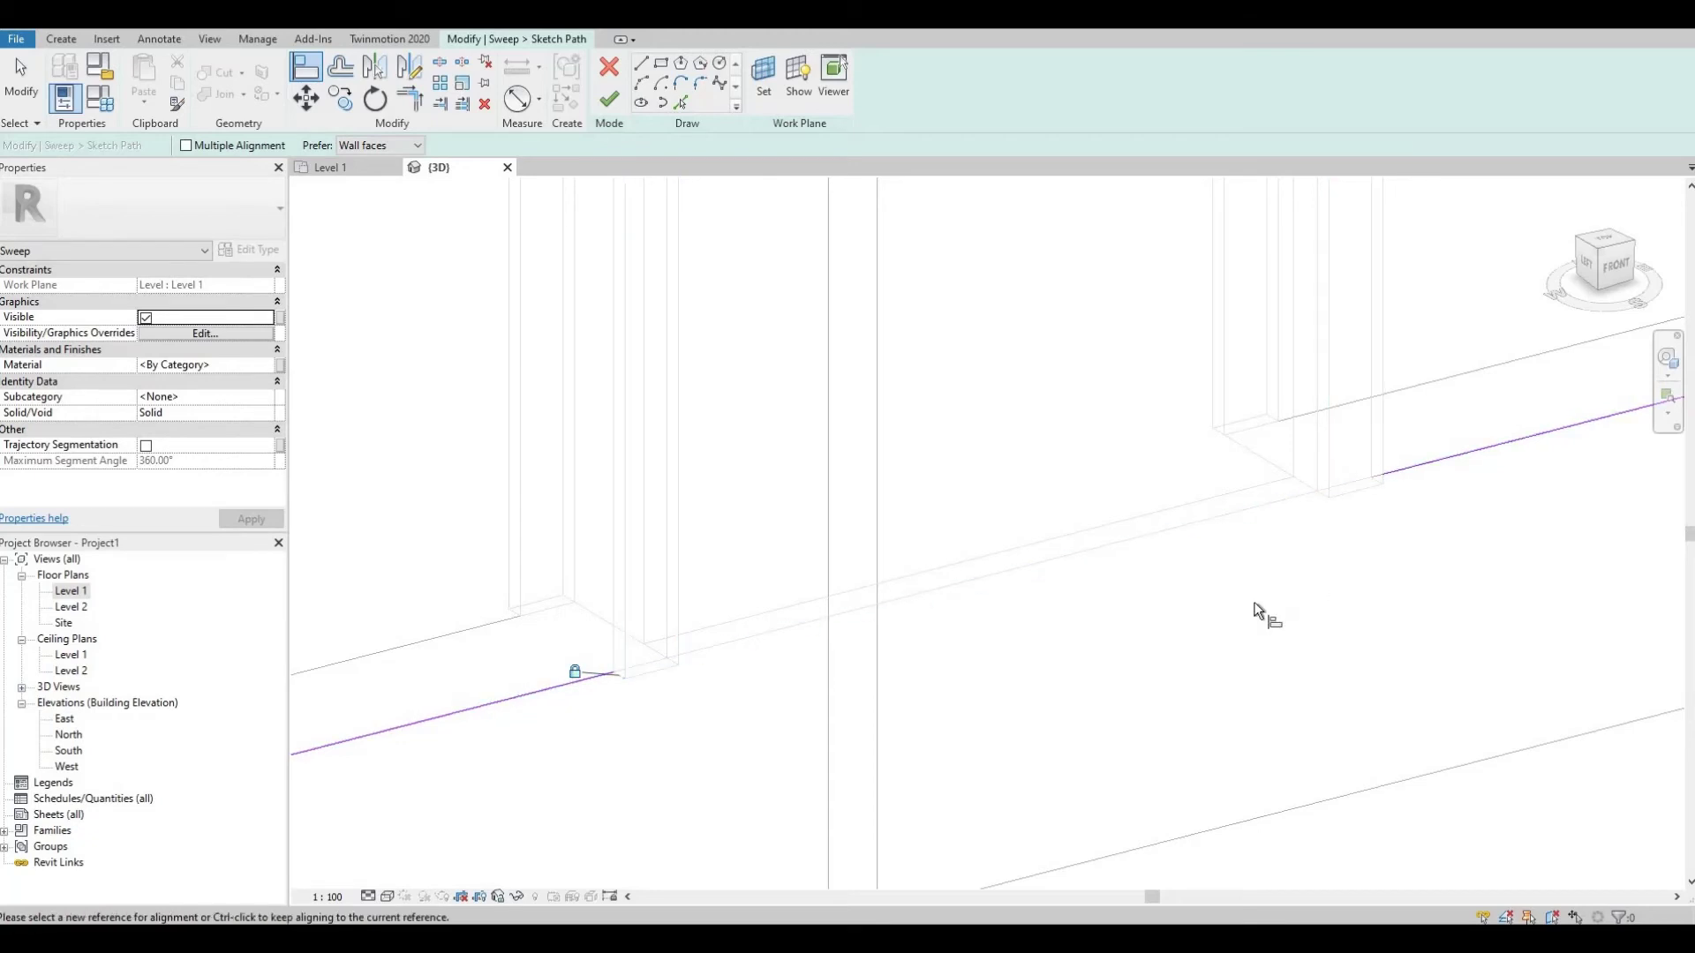
Align the right path end flush with the door edge on the other side
middle_drag(1292, 580, 1203, 646)
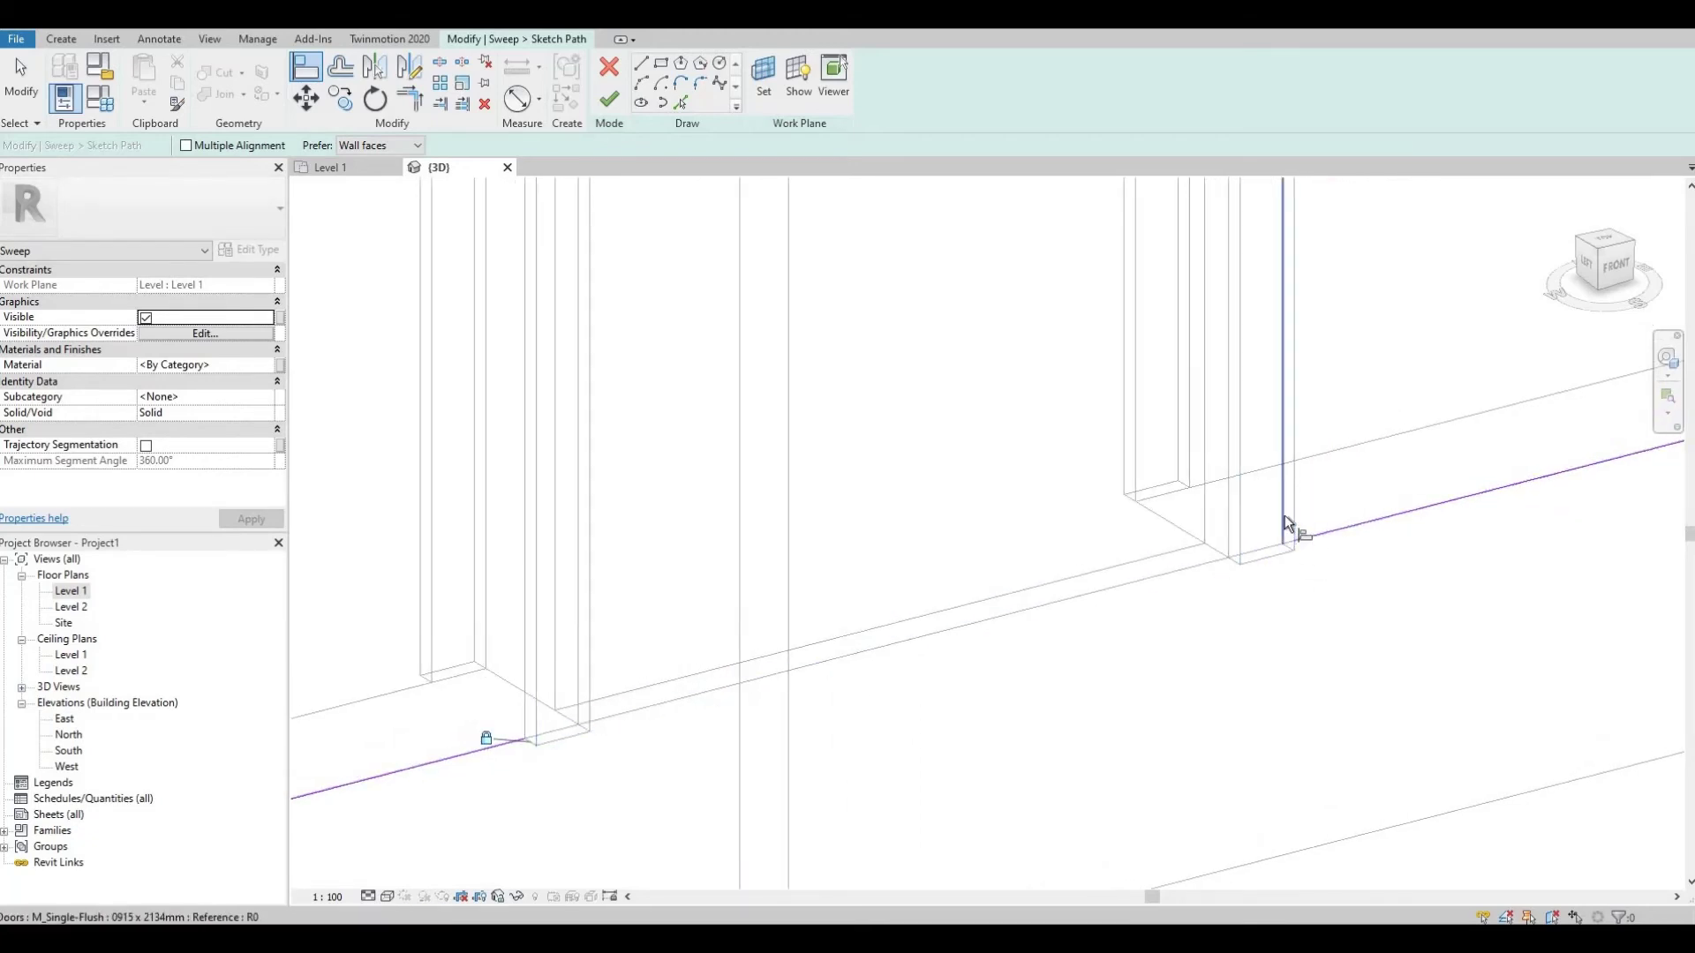
click(1285, 526)
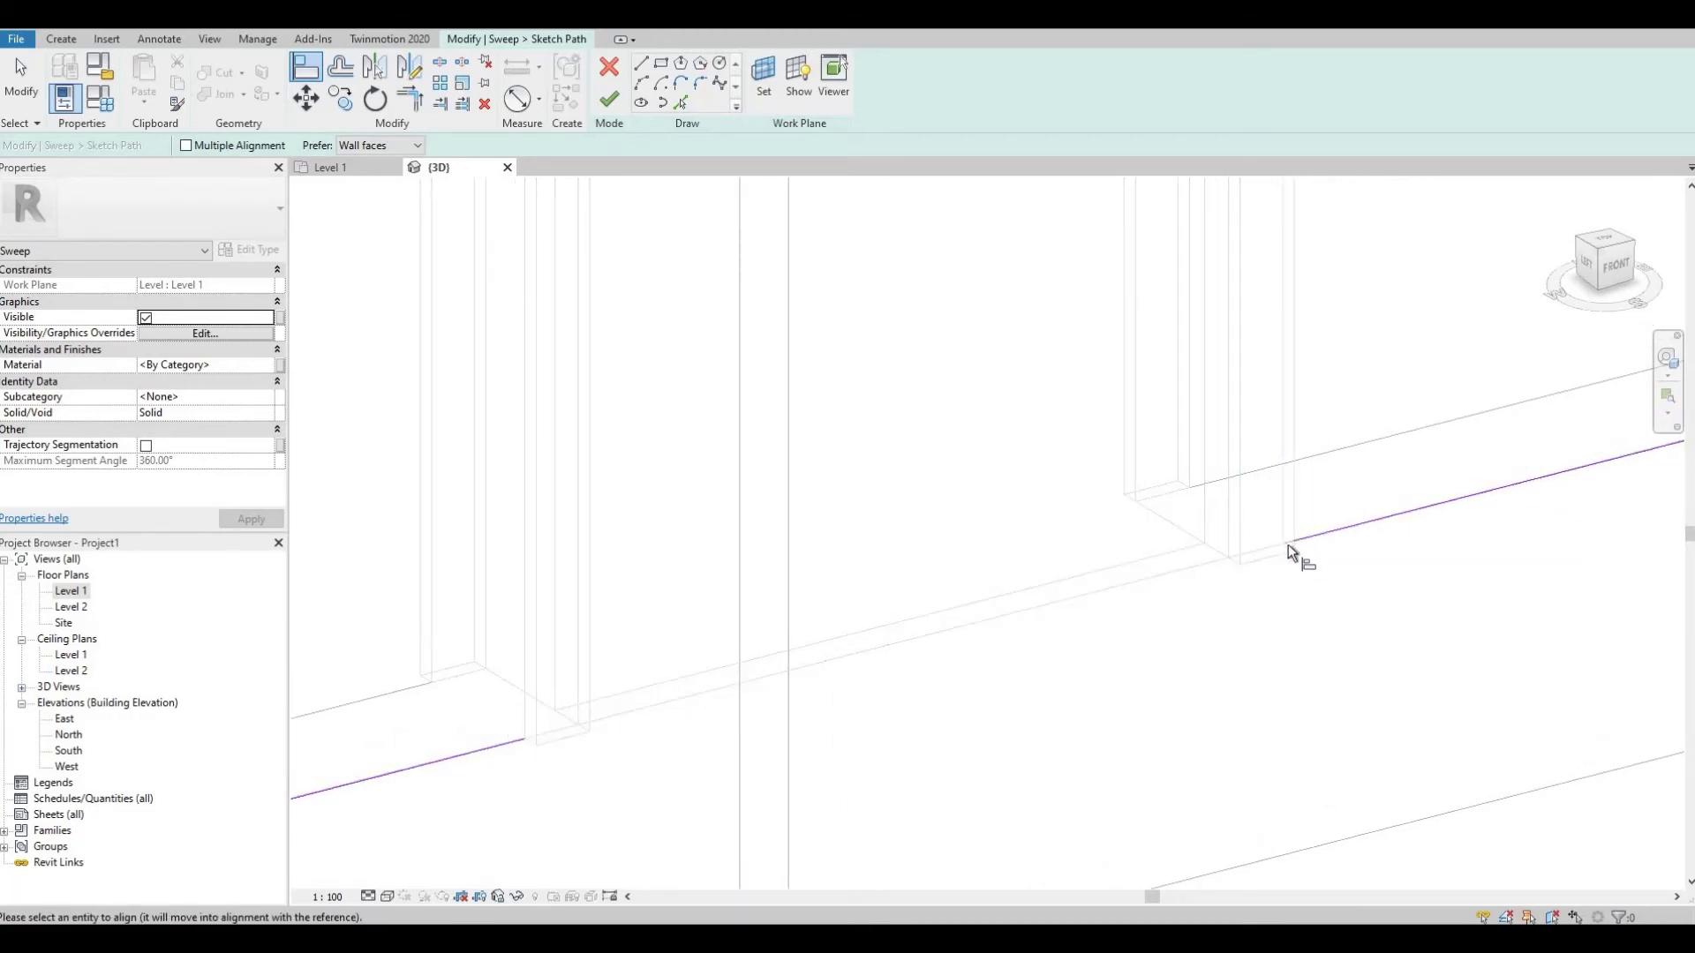
click(1306, 545)
scroll(1268, 546, down, 3)
middle_drag(1293, 547, 1157, 657)
scroll(1219, 631, down, 1)
scroll(1033, 748, down, 2)
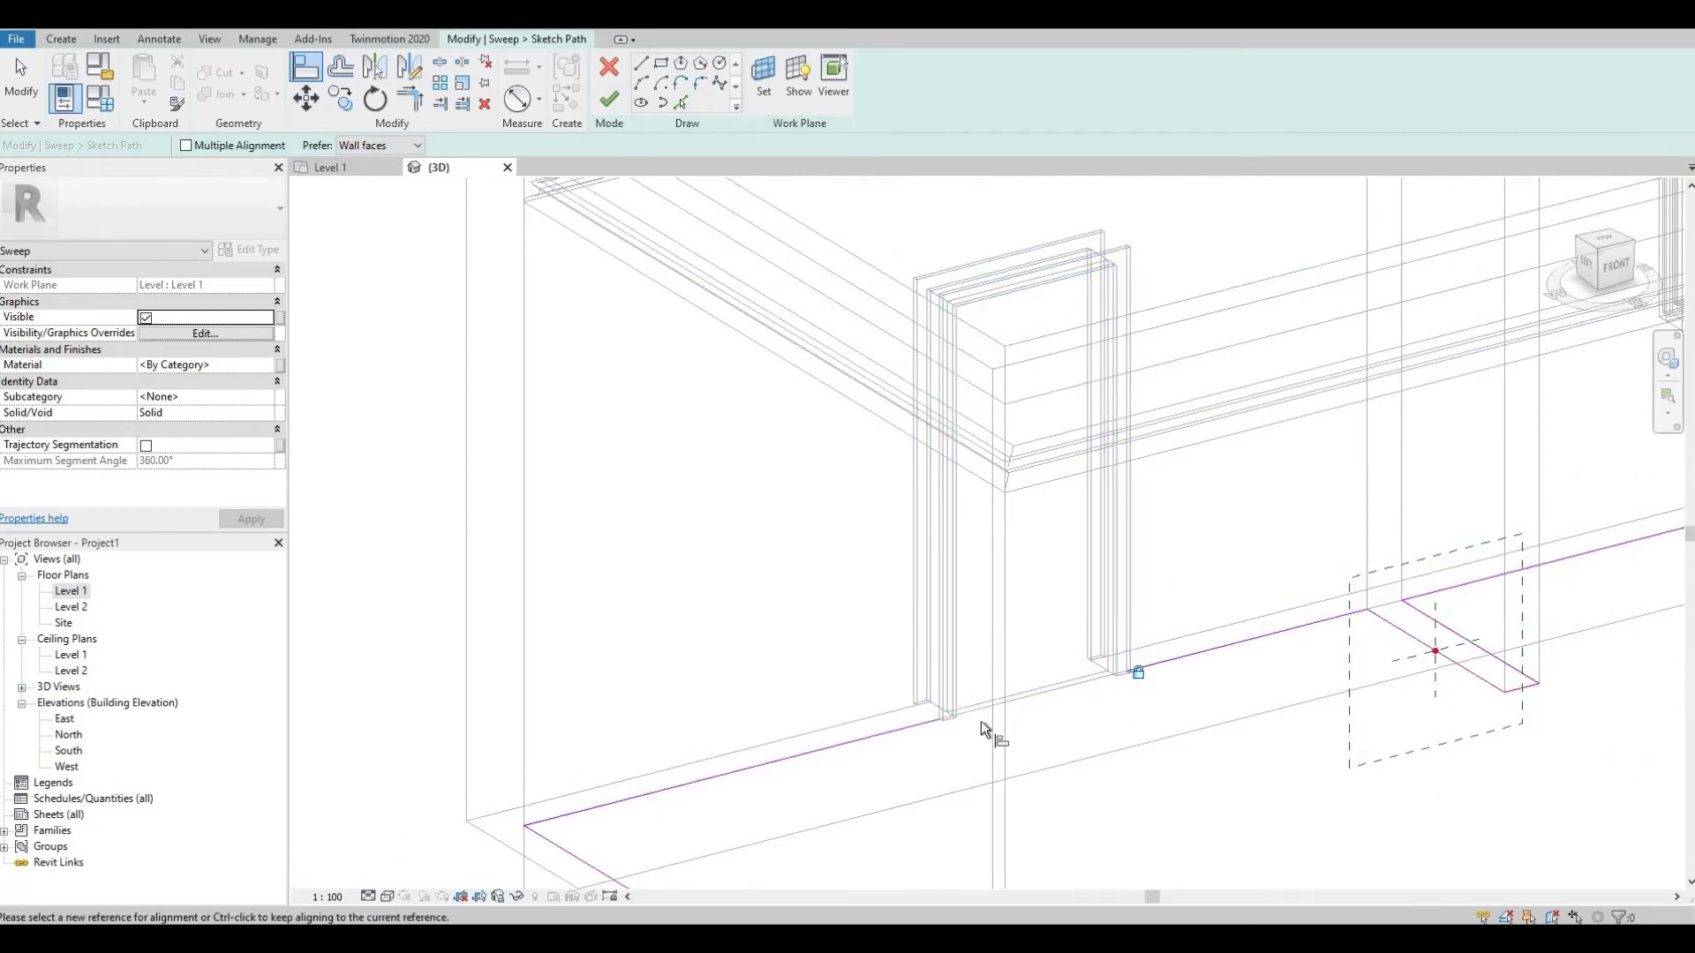
Finish the baseboard path and begin editing the sweep profile near its origin
click(608, 103)
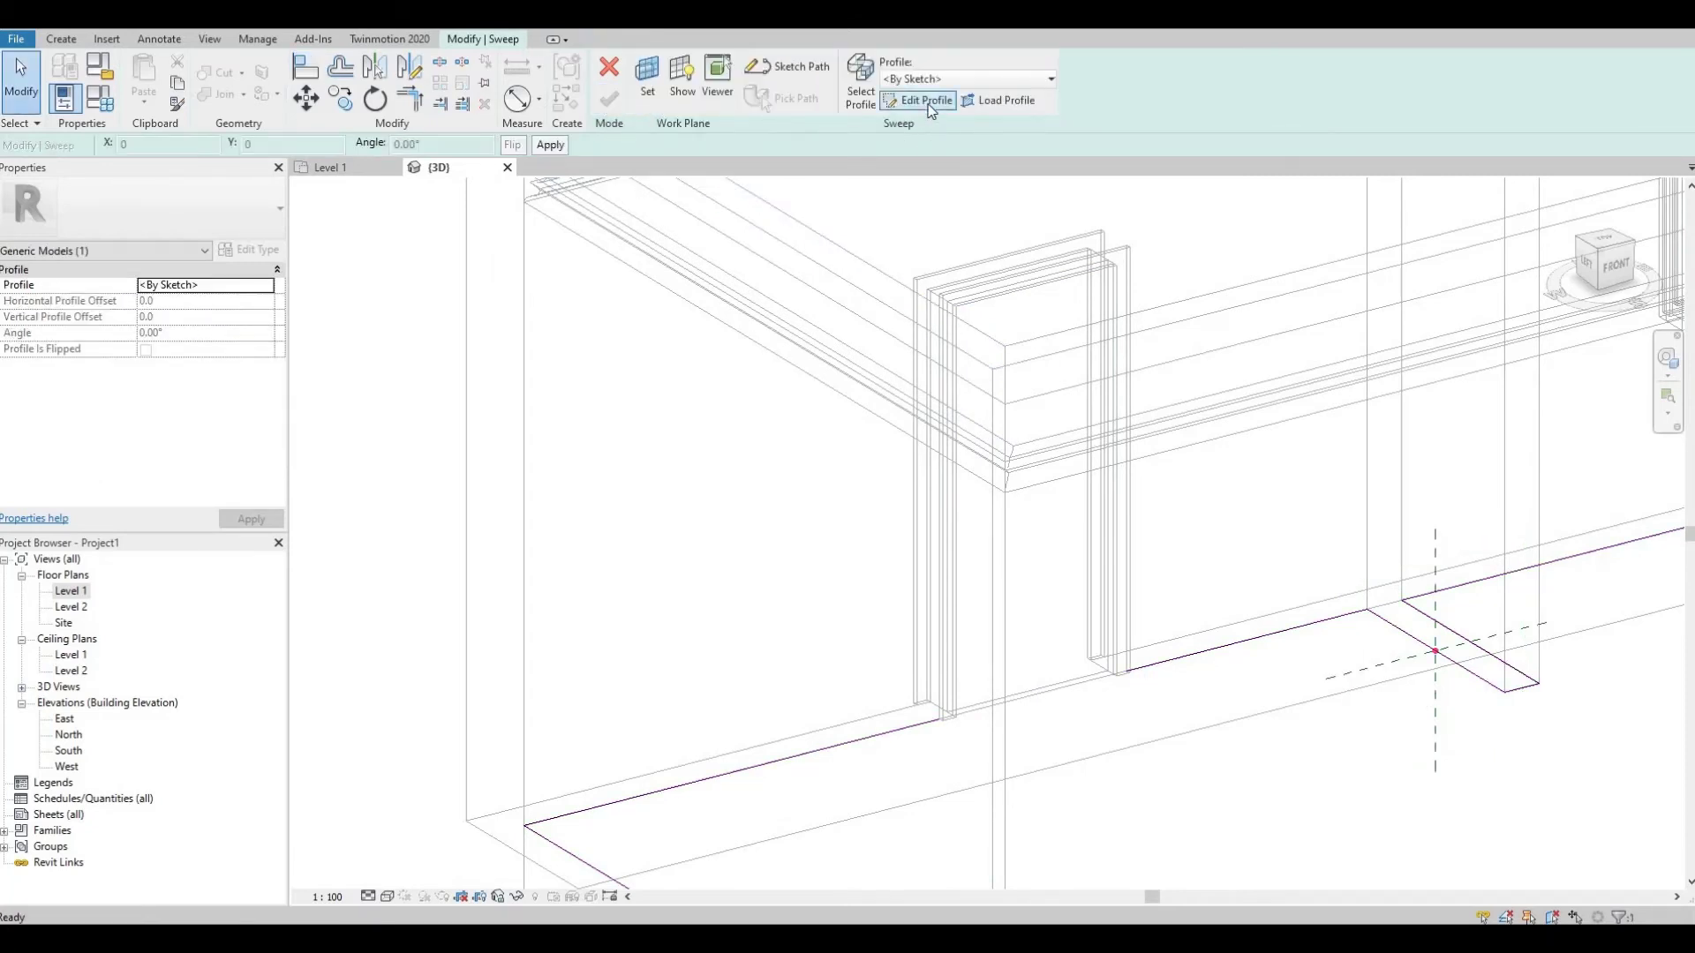
click(927, 101)
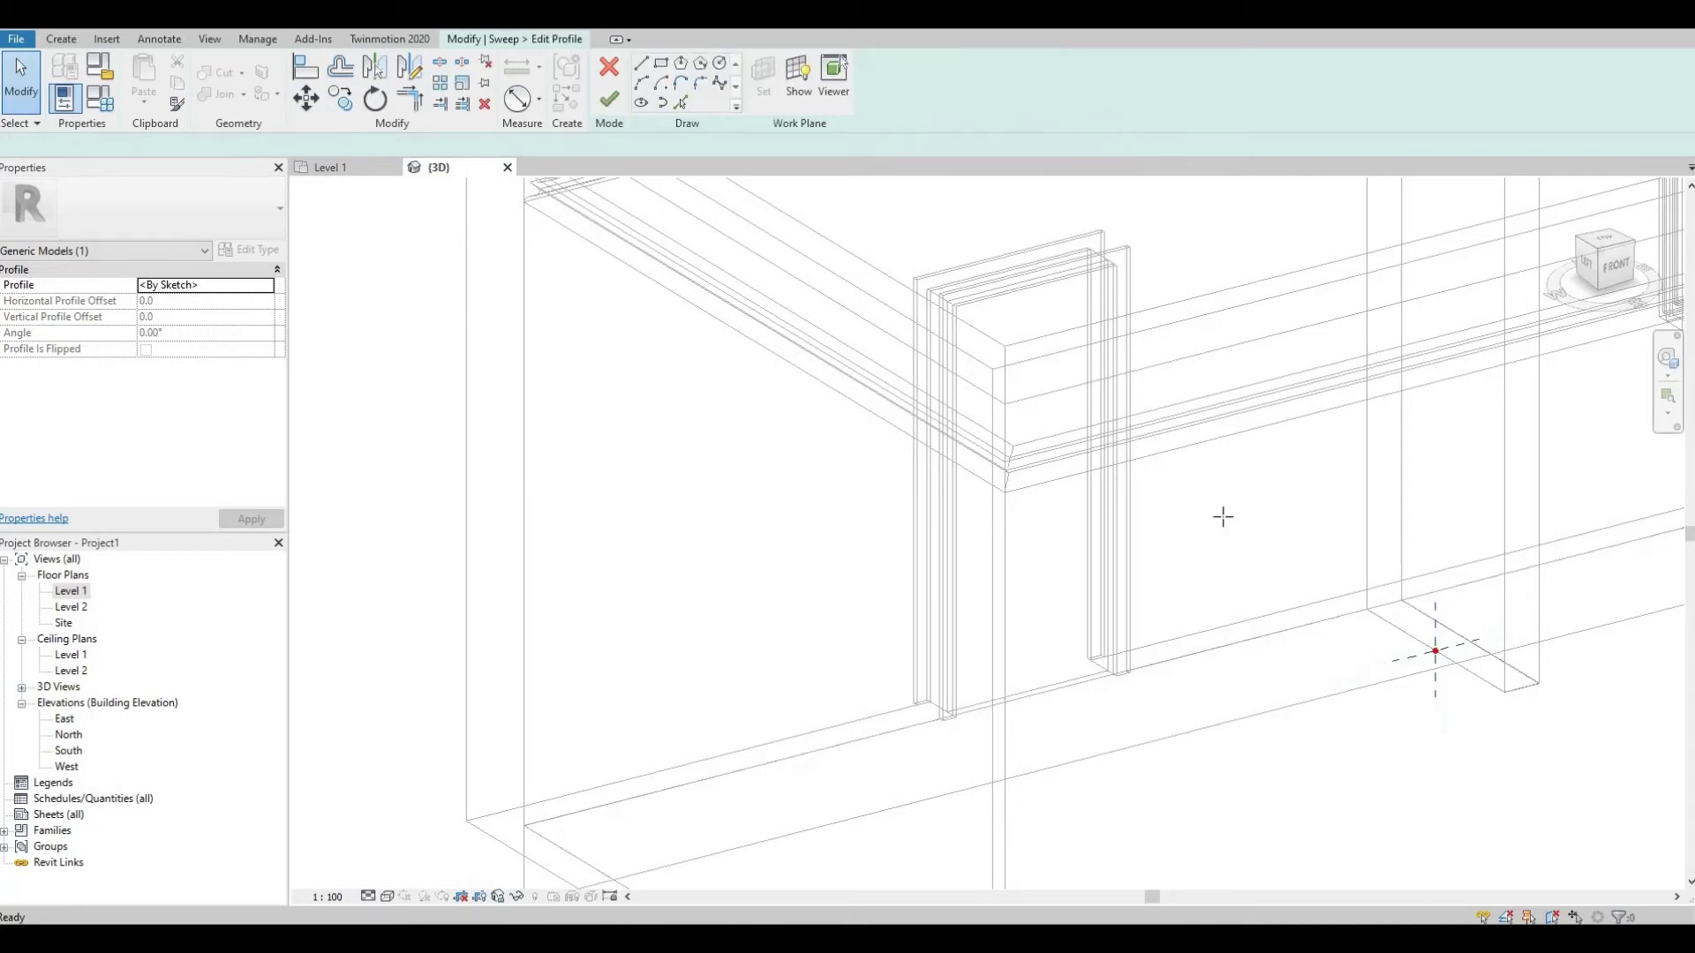
scroll(1286, 649, up, 5)
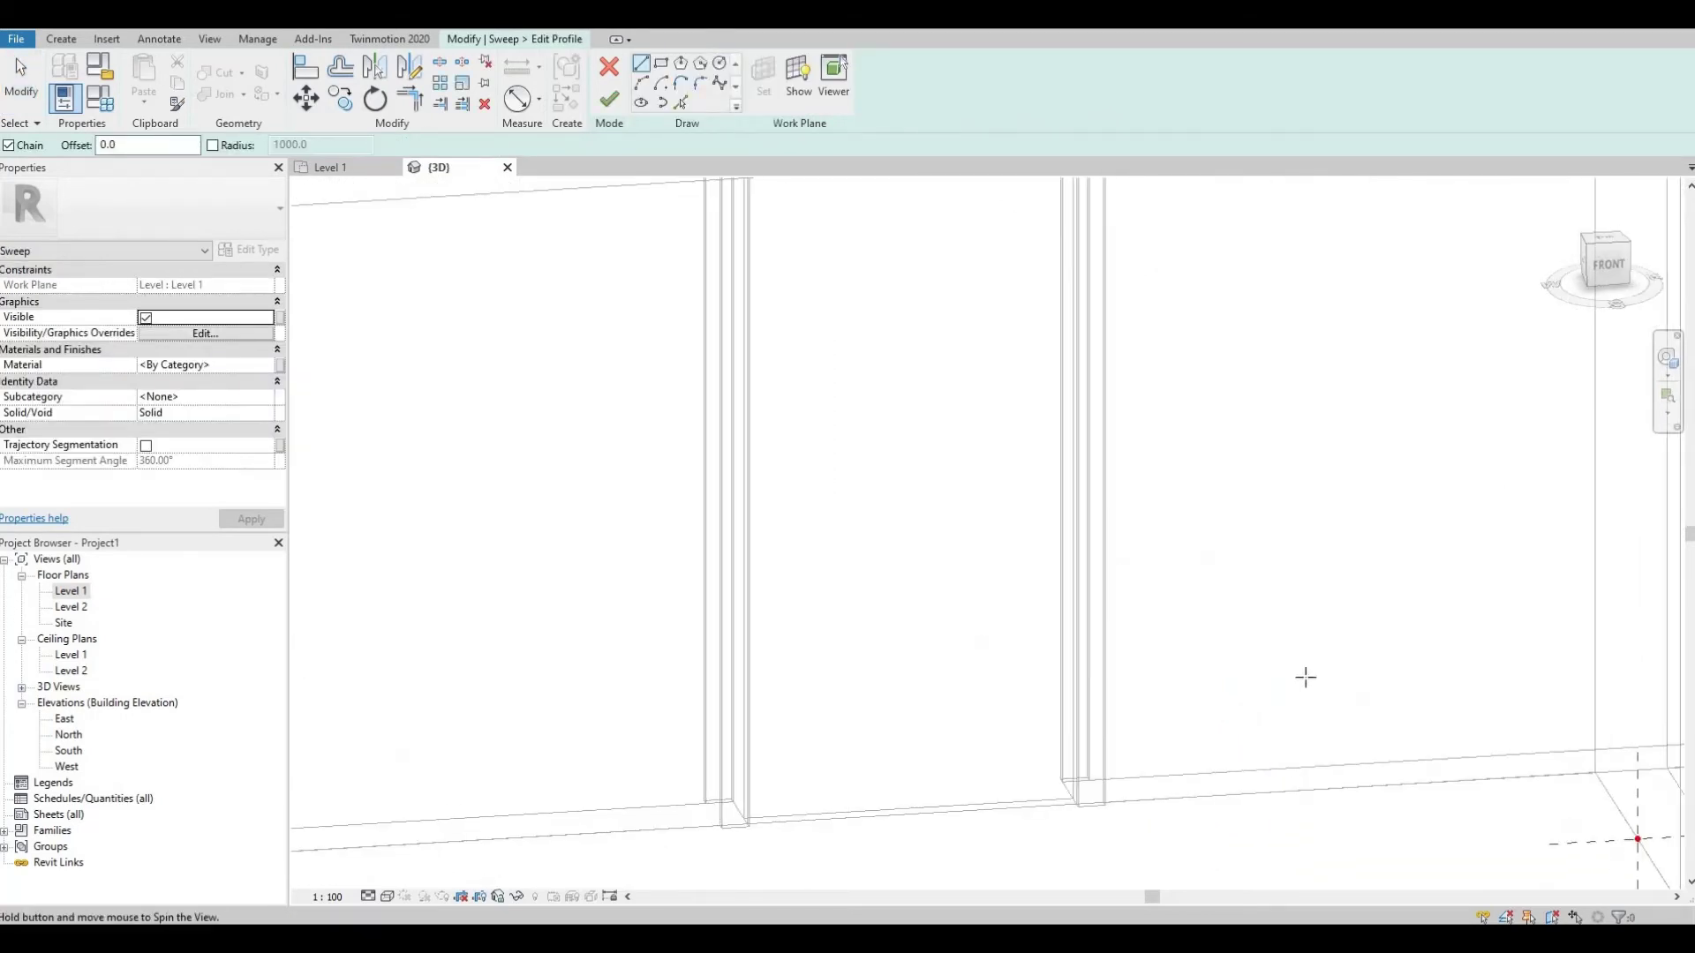
middle_drag(1311, 677, 966, 525)
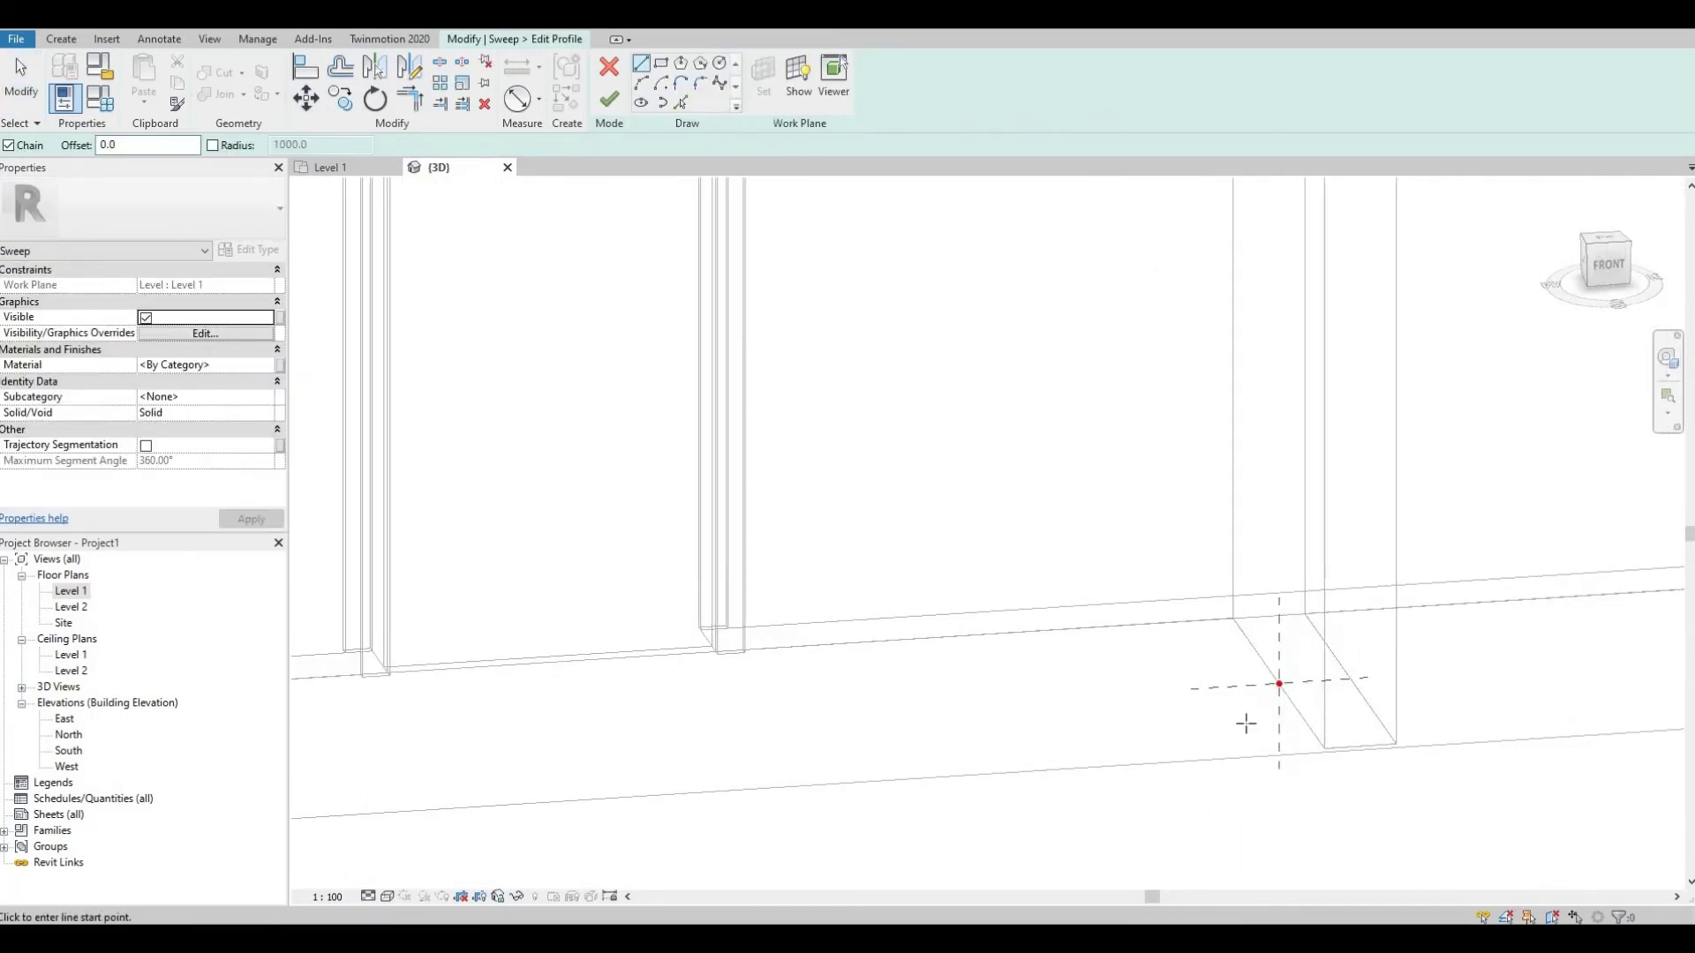
scroll(1284, 698, up, 4)
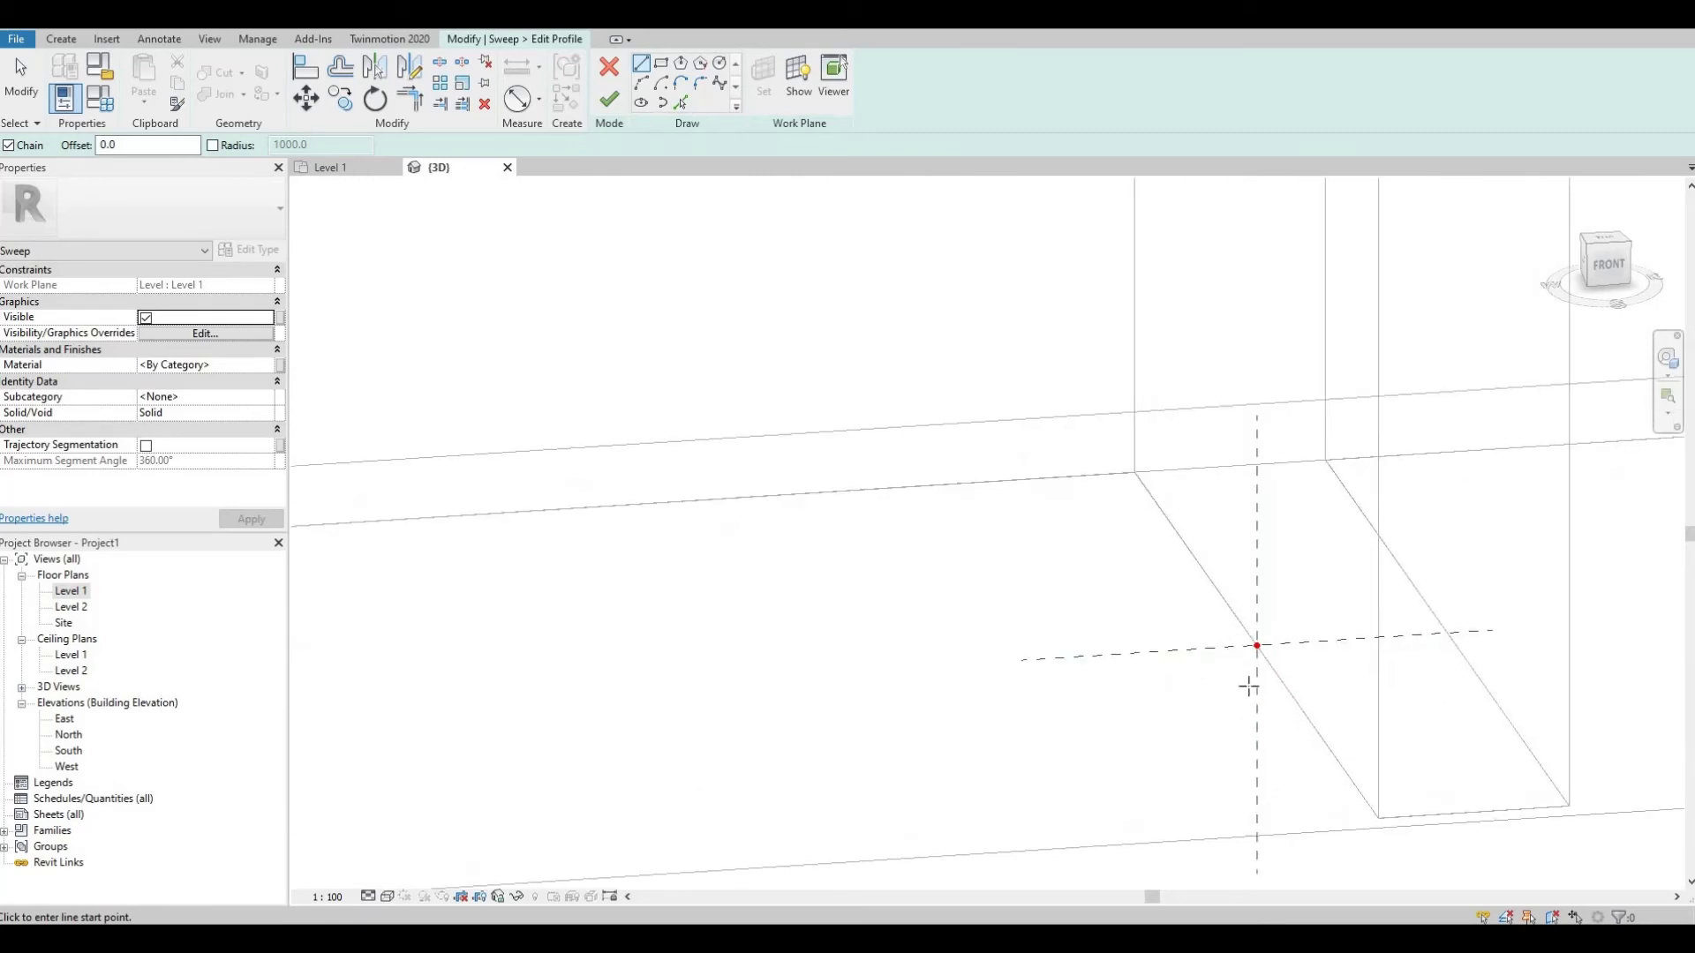
scroll(1245, 653, up, 4)
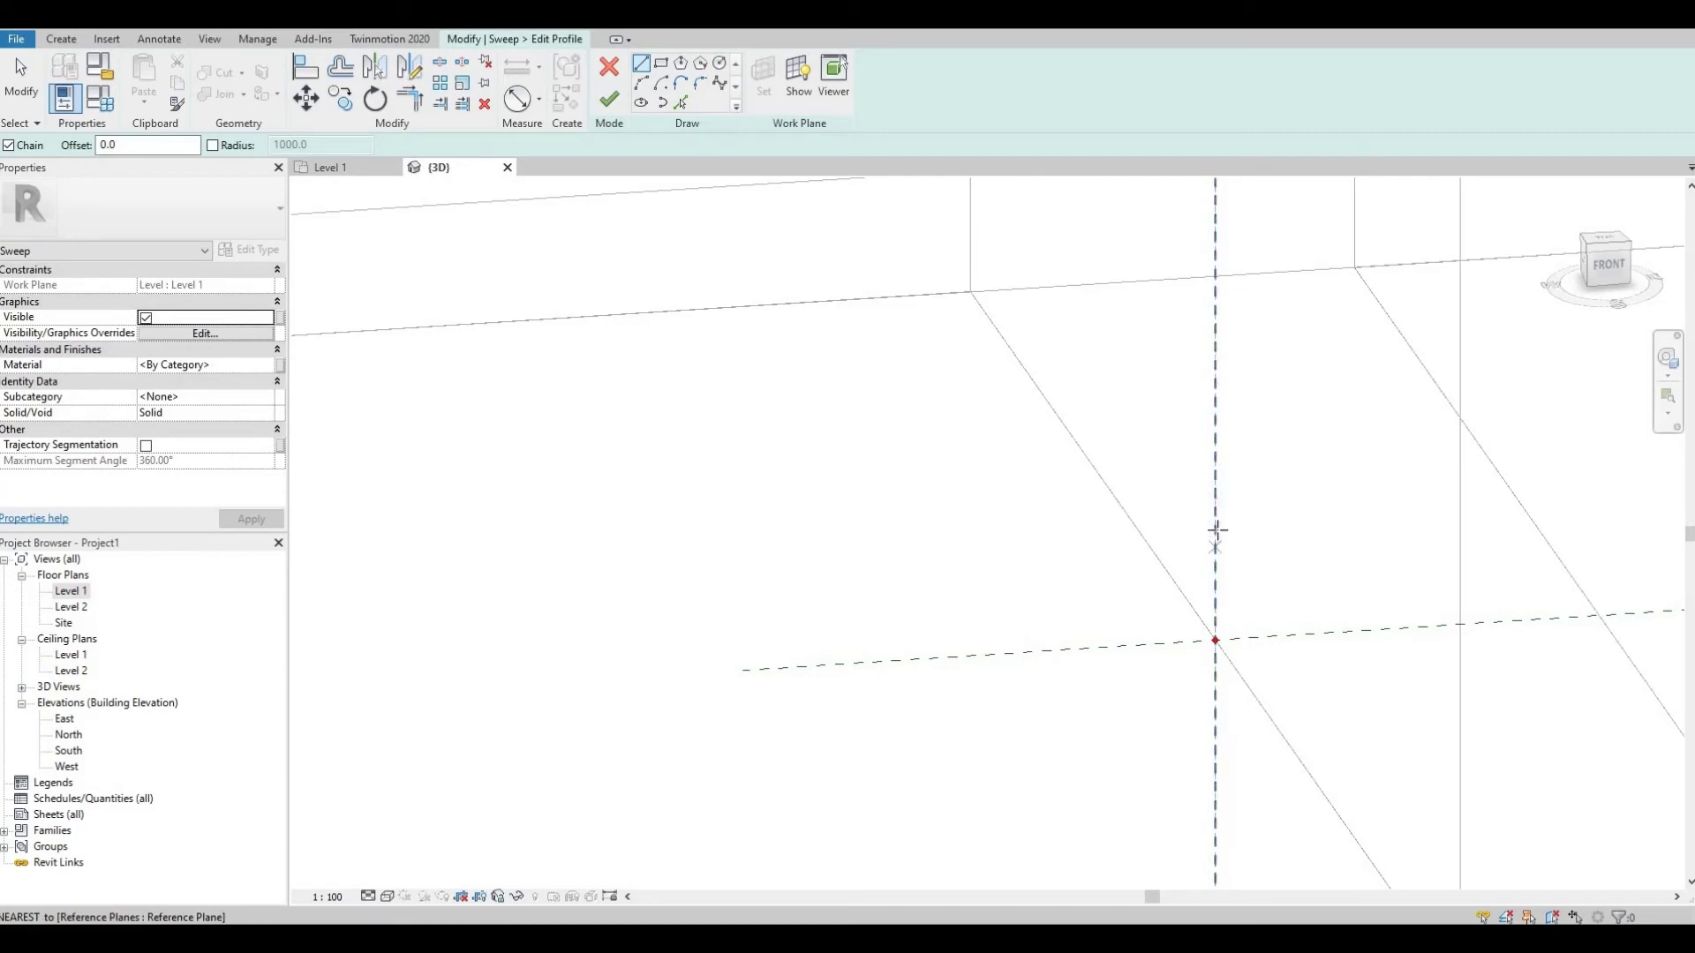
Draw the lower profile from the reference-plane intersection: straight segments, a curved bump, and an upward line
click(1215, 640)
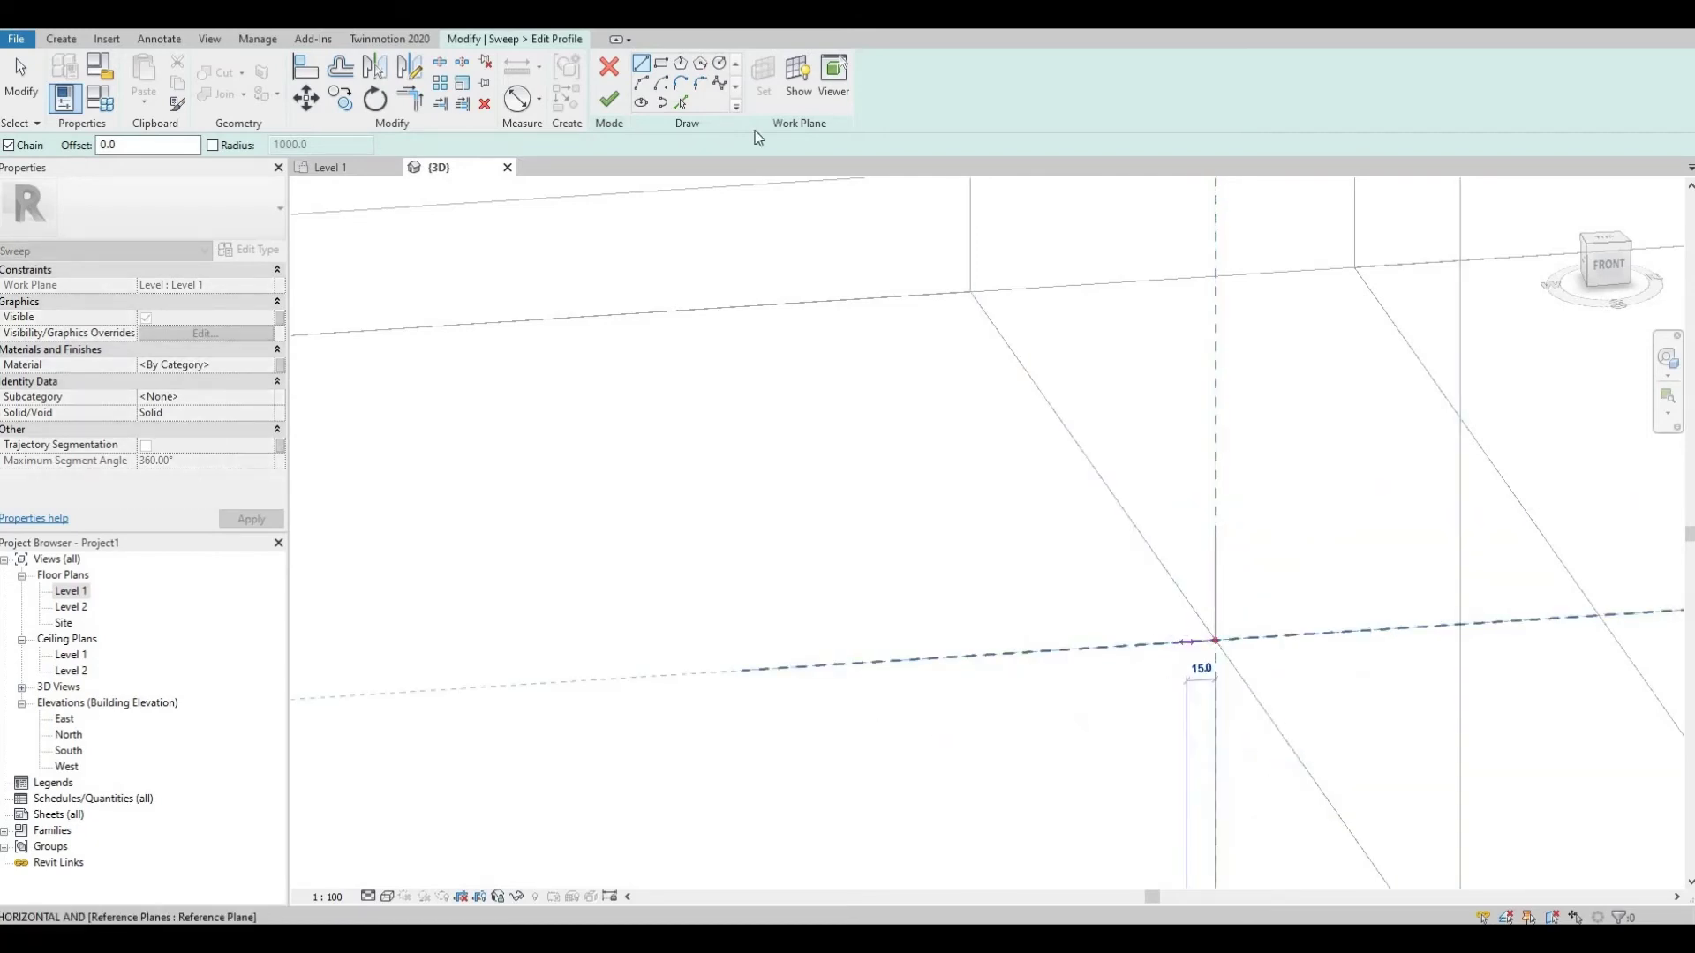
click(643, 84)
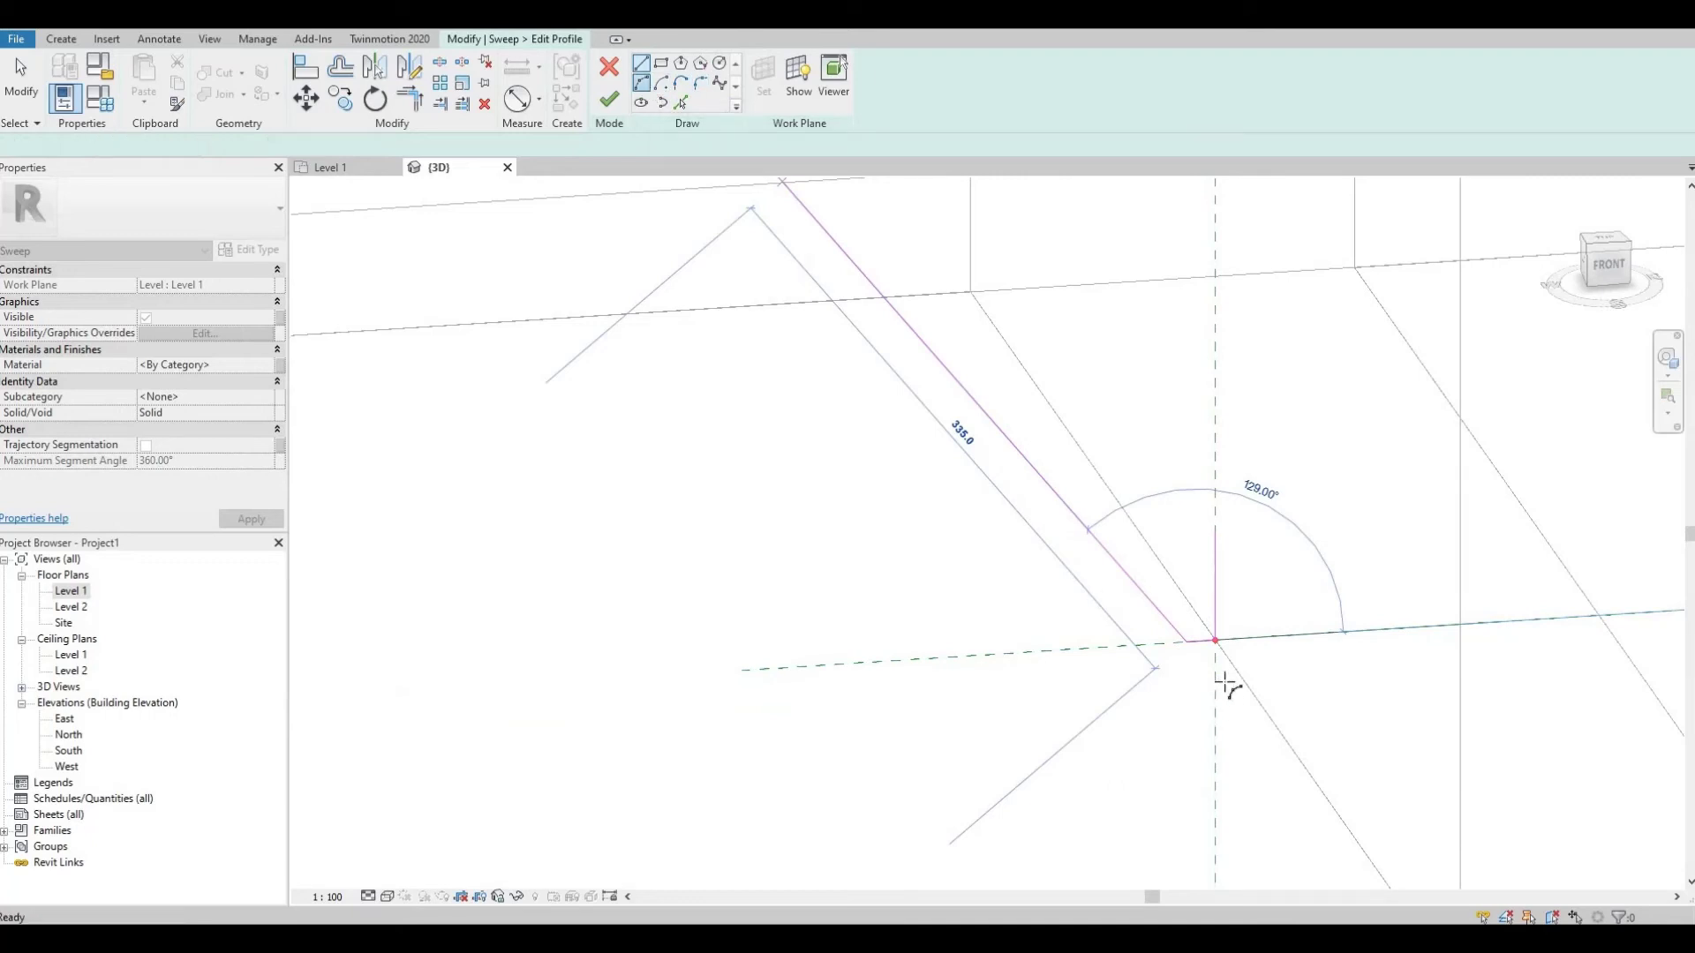
scroll(1170, 587, up, 3)
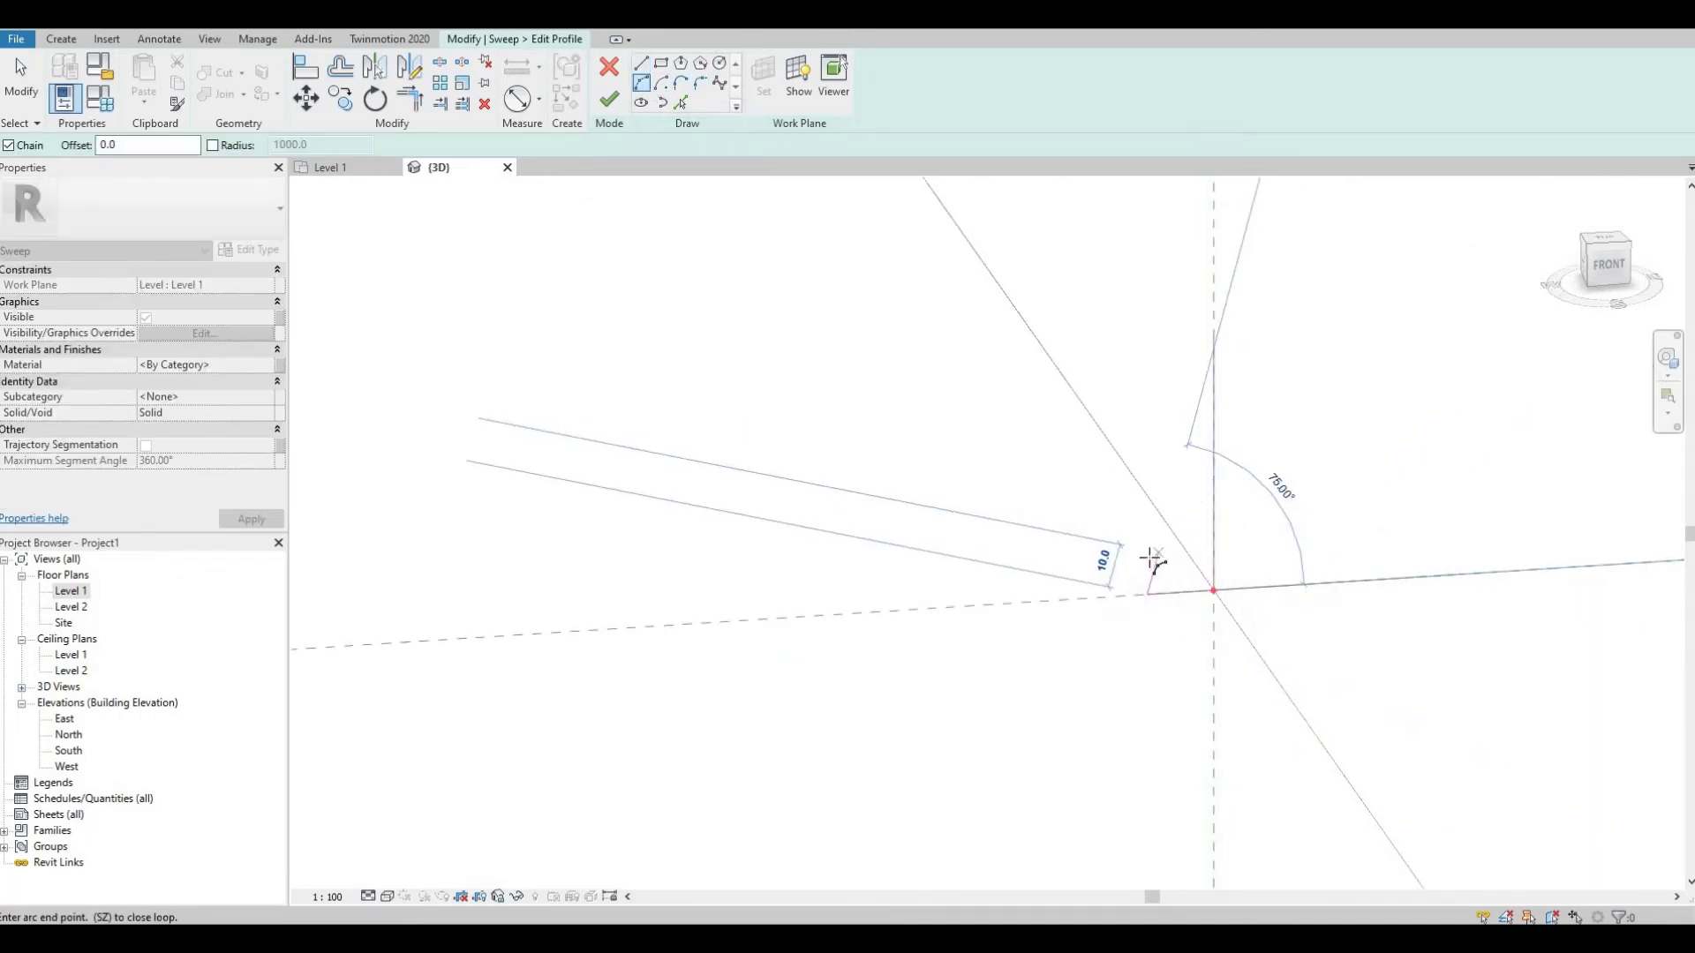
click(641, 63)
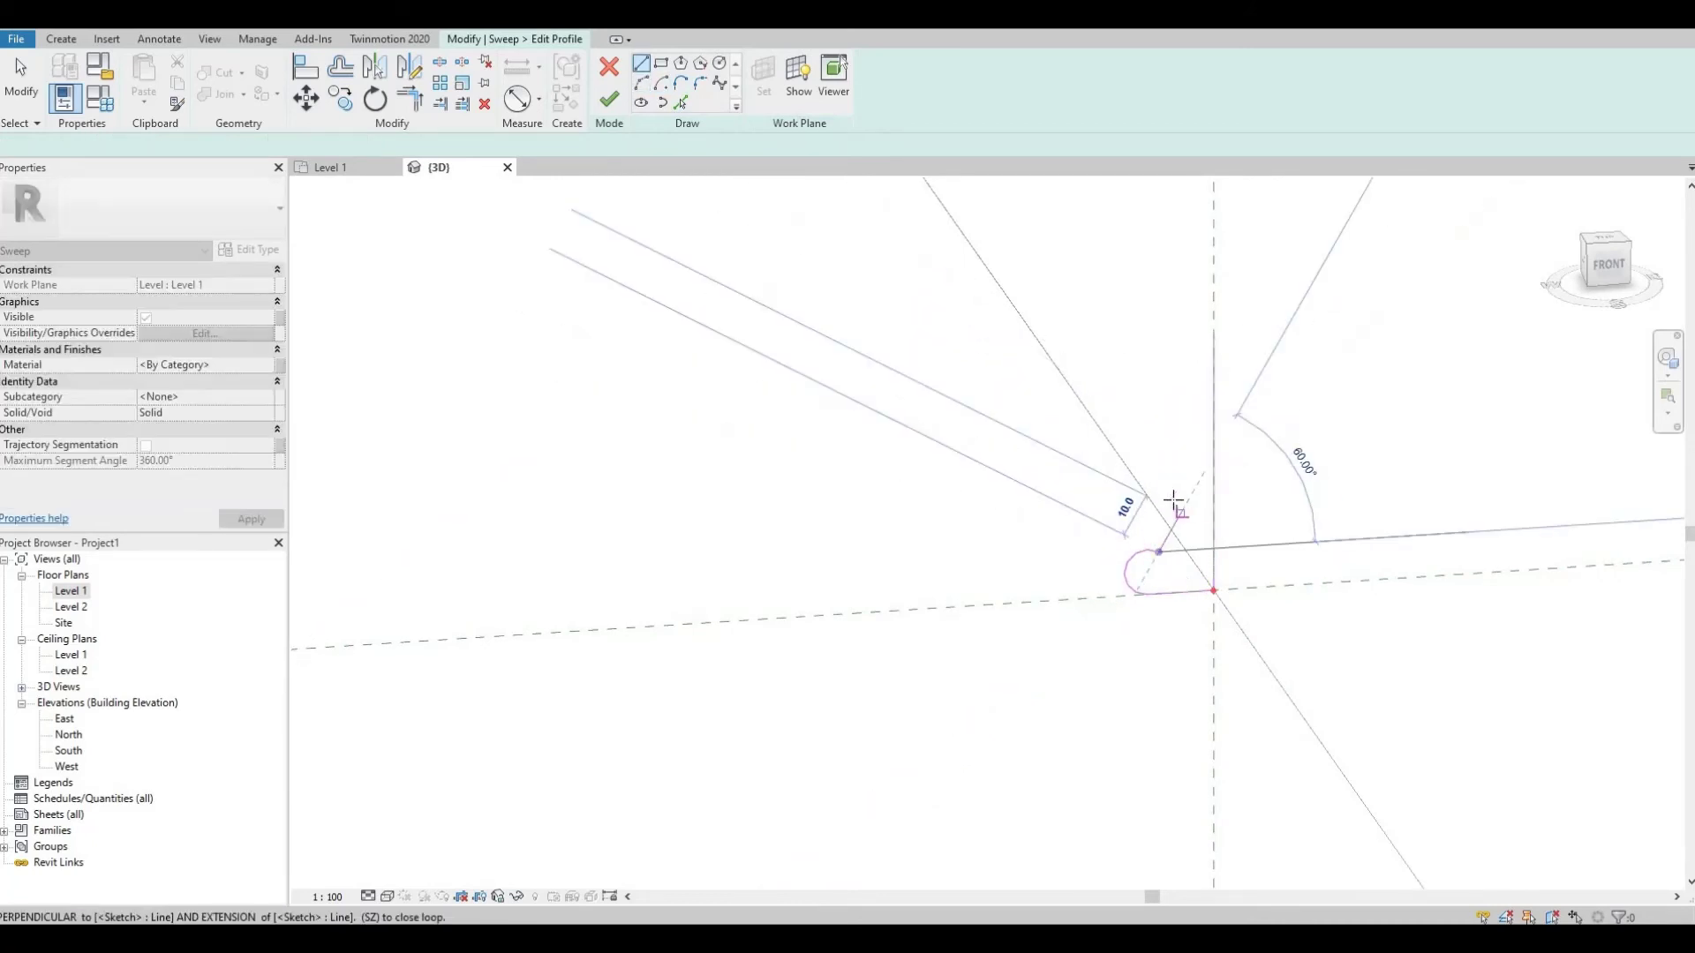
click(1168, 500)
click(1167, 476)
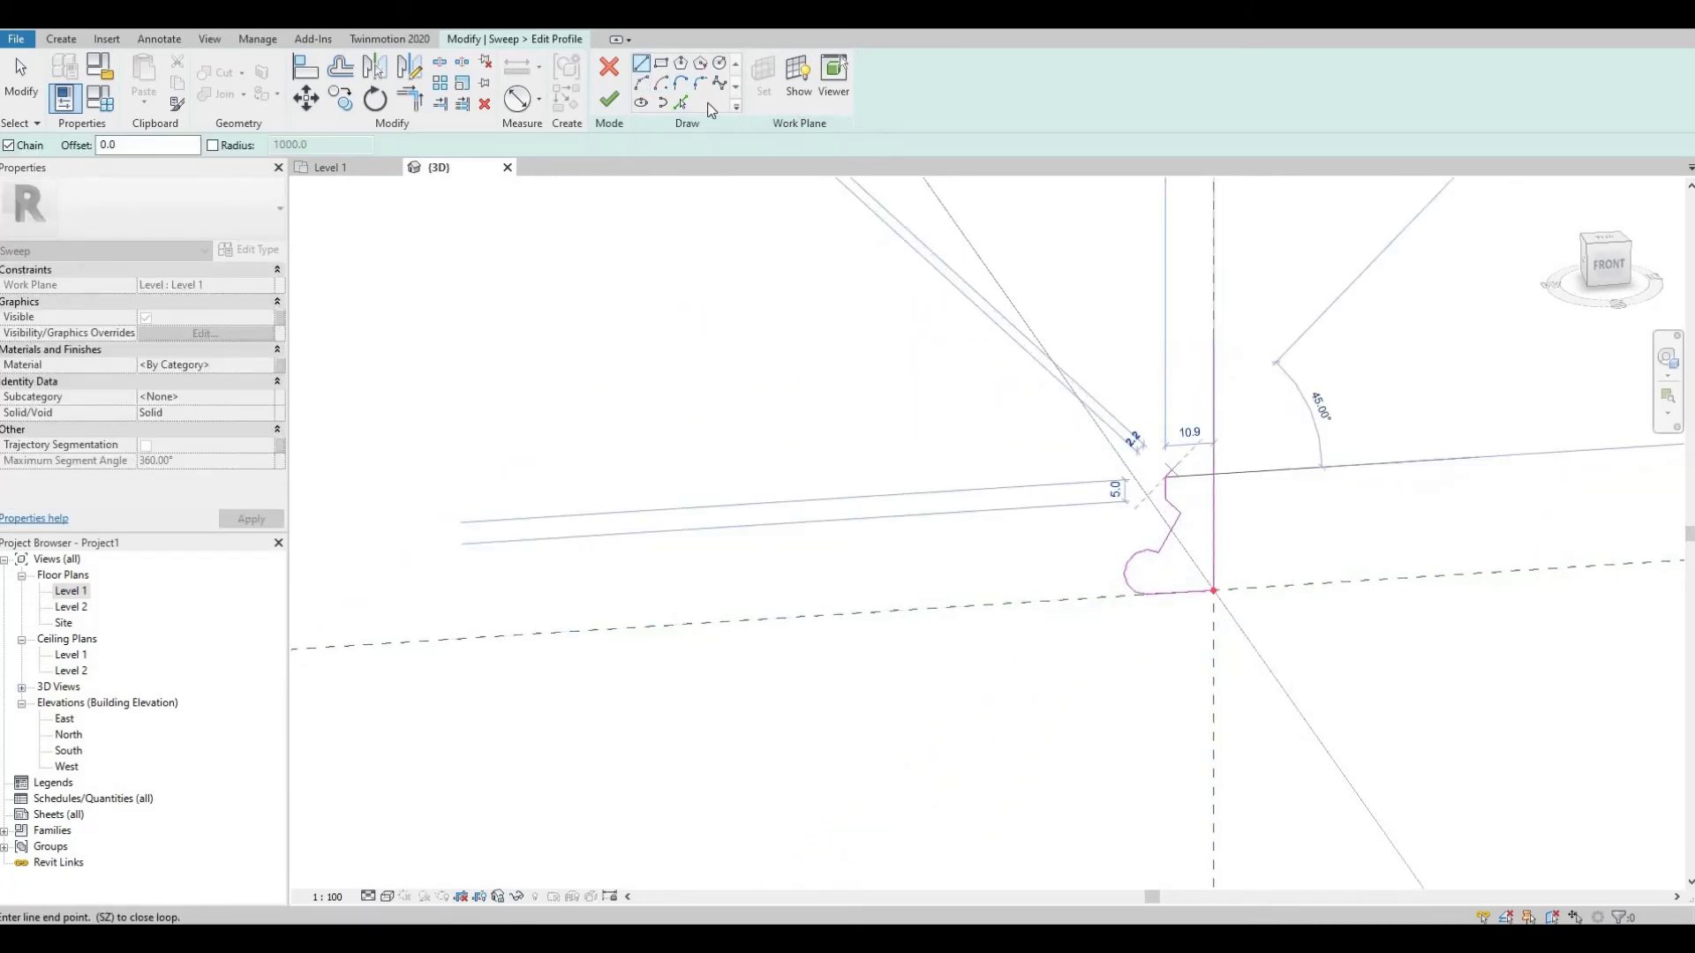
click(1181, 415)
click(1159, 437)
click(643, 63)
click(1181, 414)
click(1166, 374)
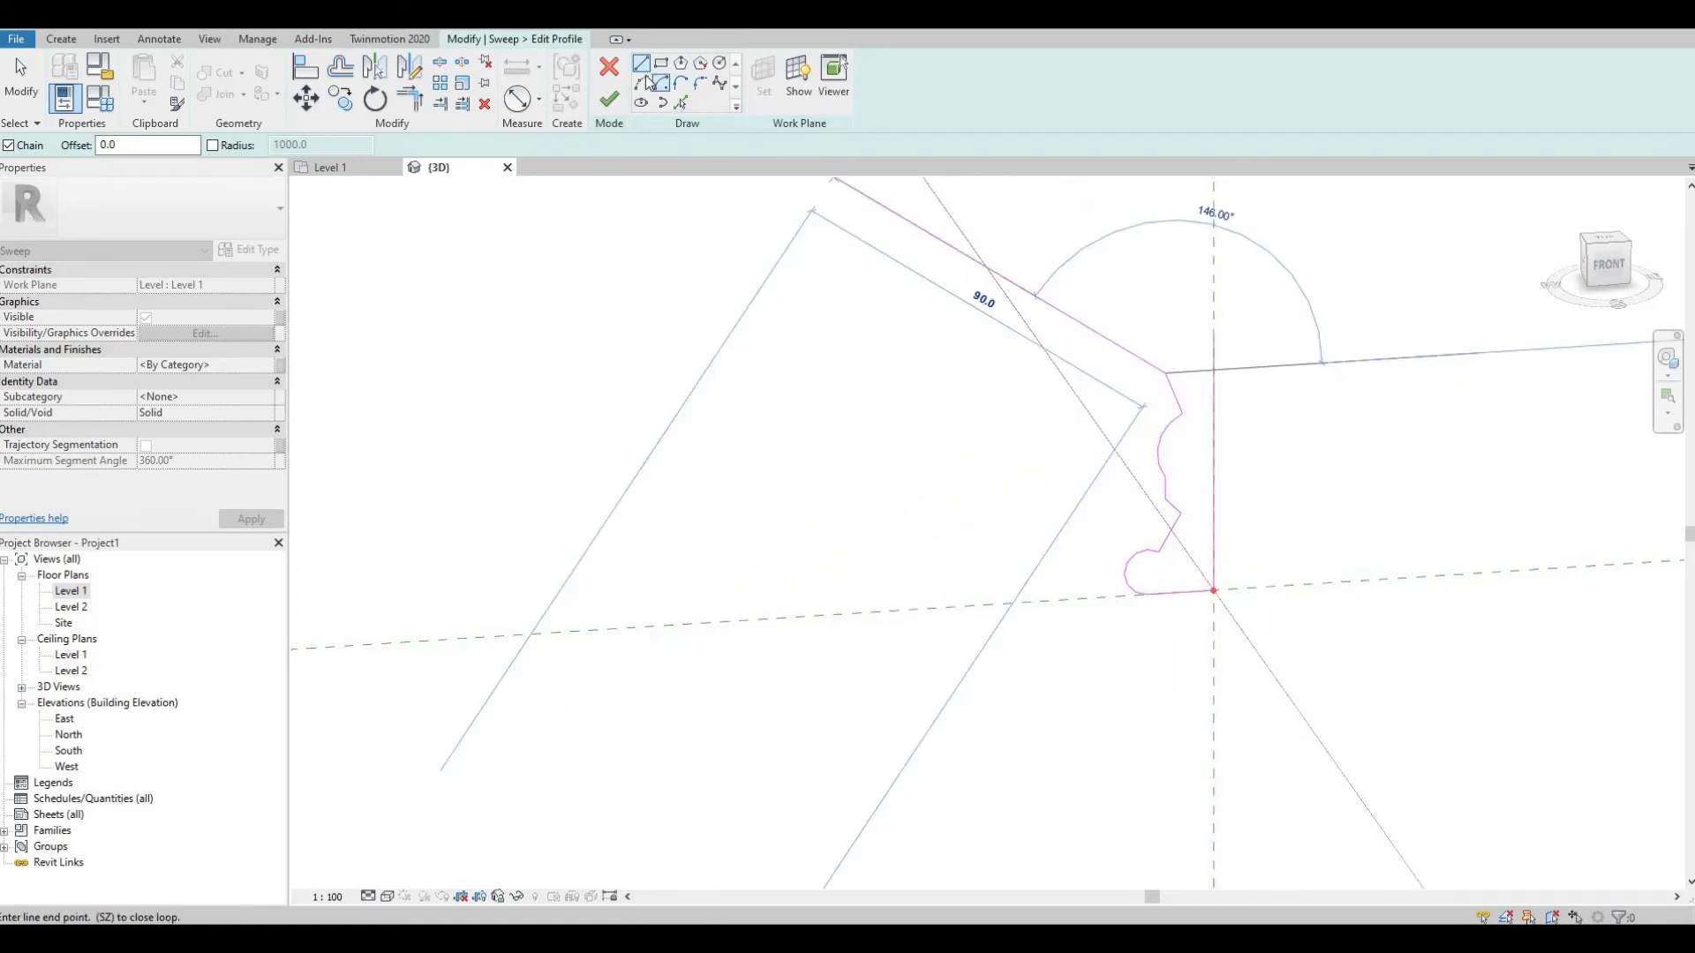
Add the top arc and short top segment, then close the profile with a vertical line to the base
click(657, 84)
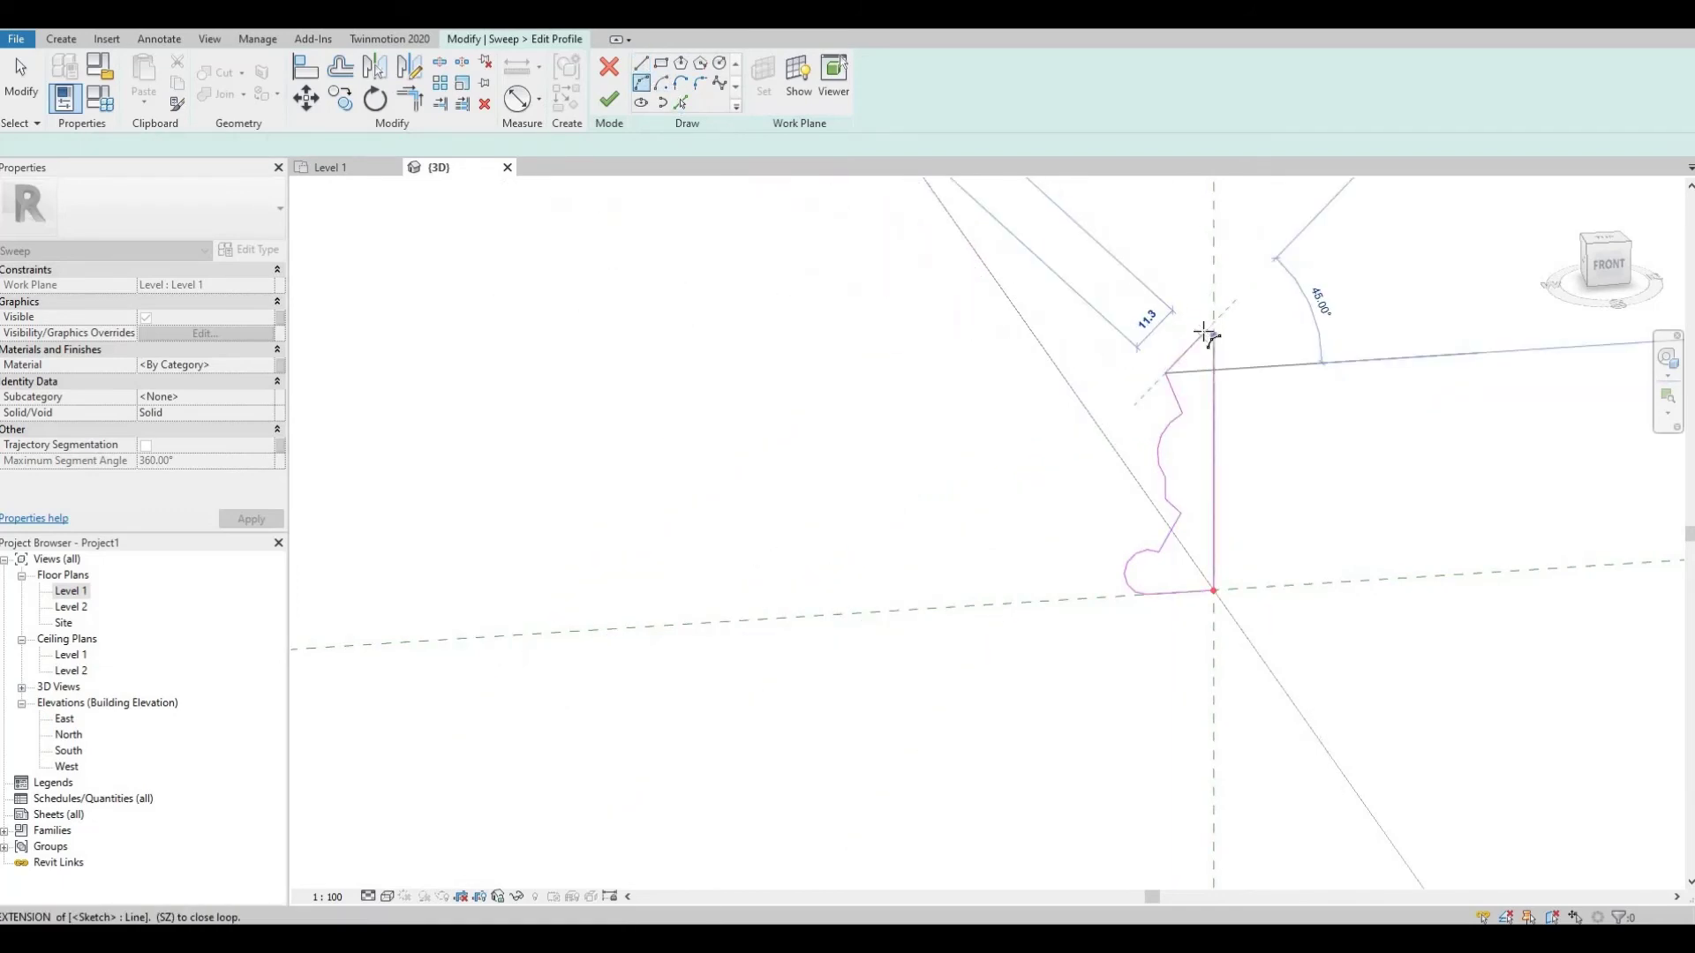
click(1214, 334)
scroll(1232, 331, up, 2)
scroll(1226, 332, up, 1)
click(1194, 345)
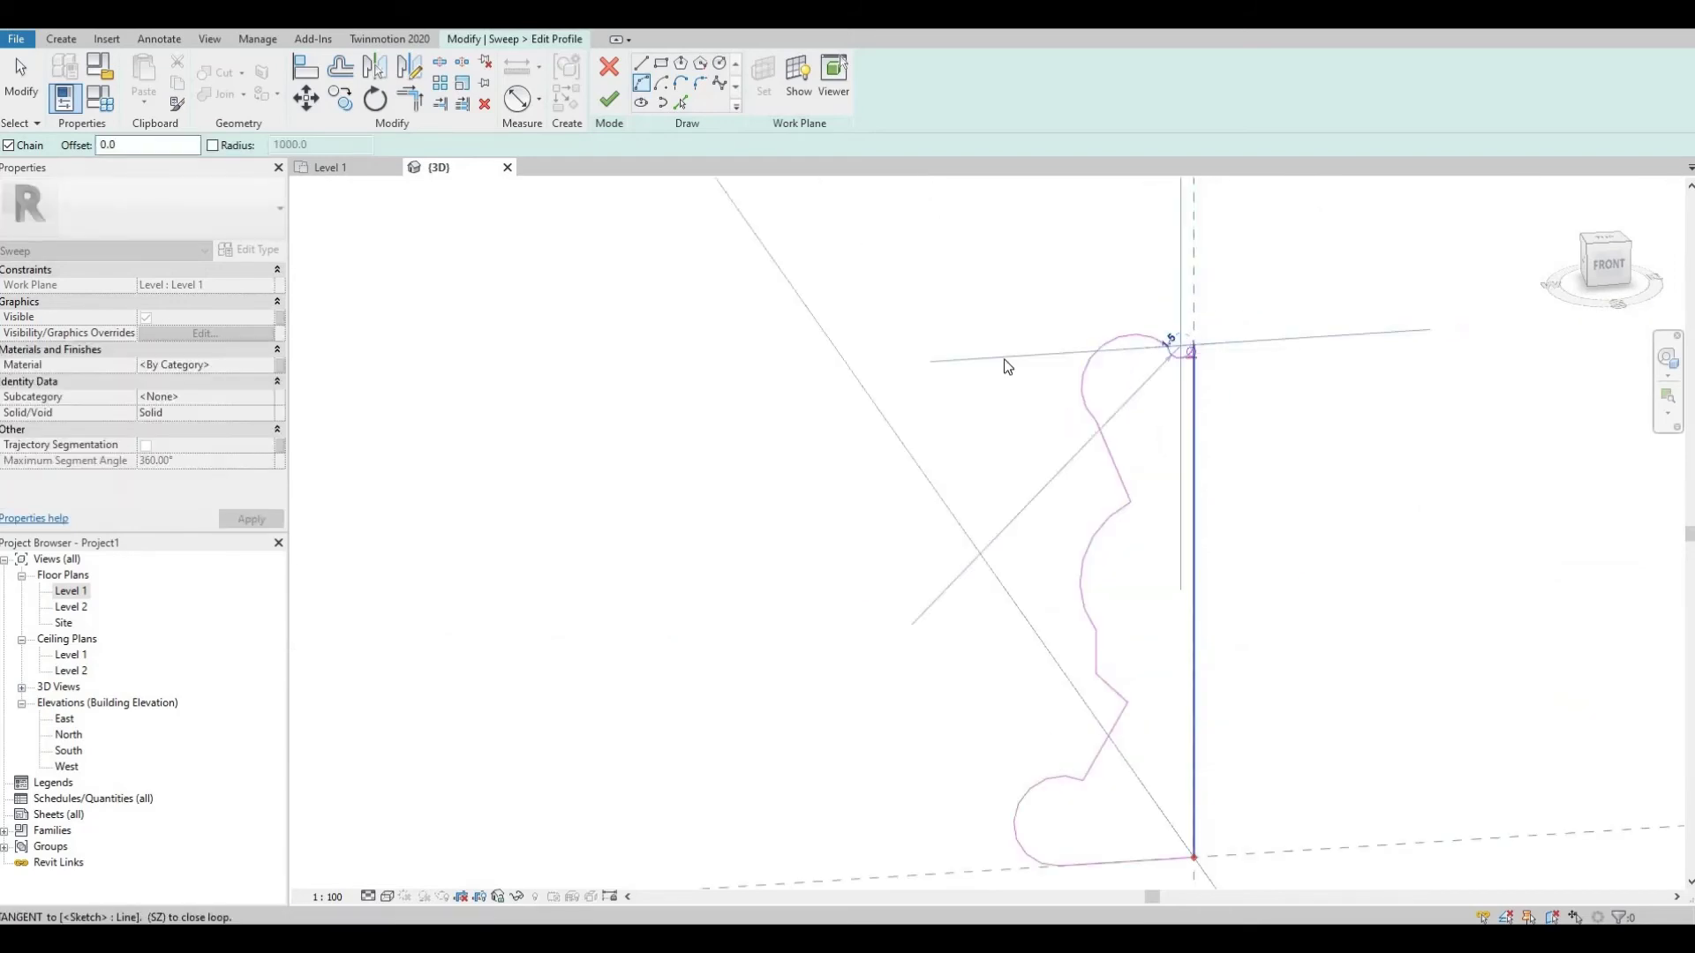
key(Escape)
click(640, 63)
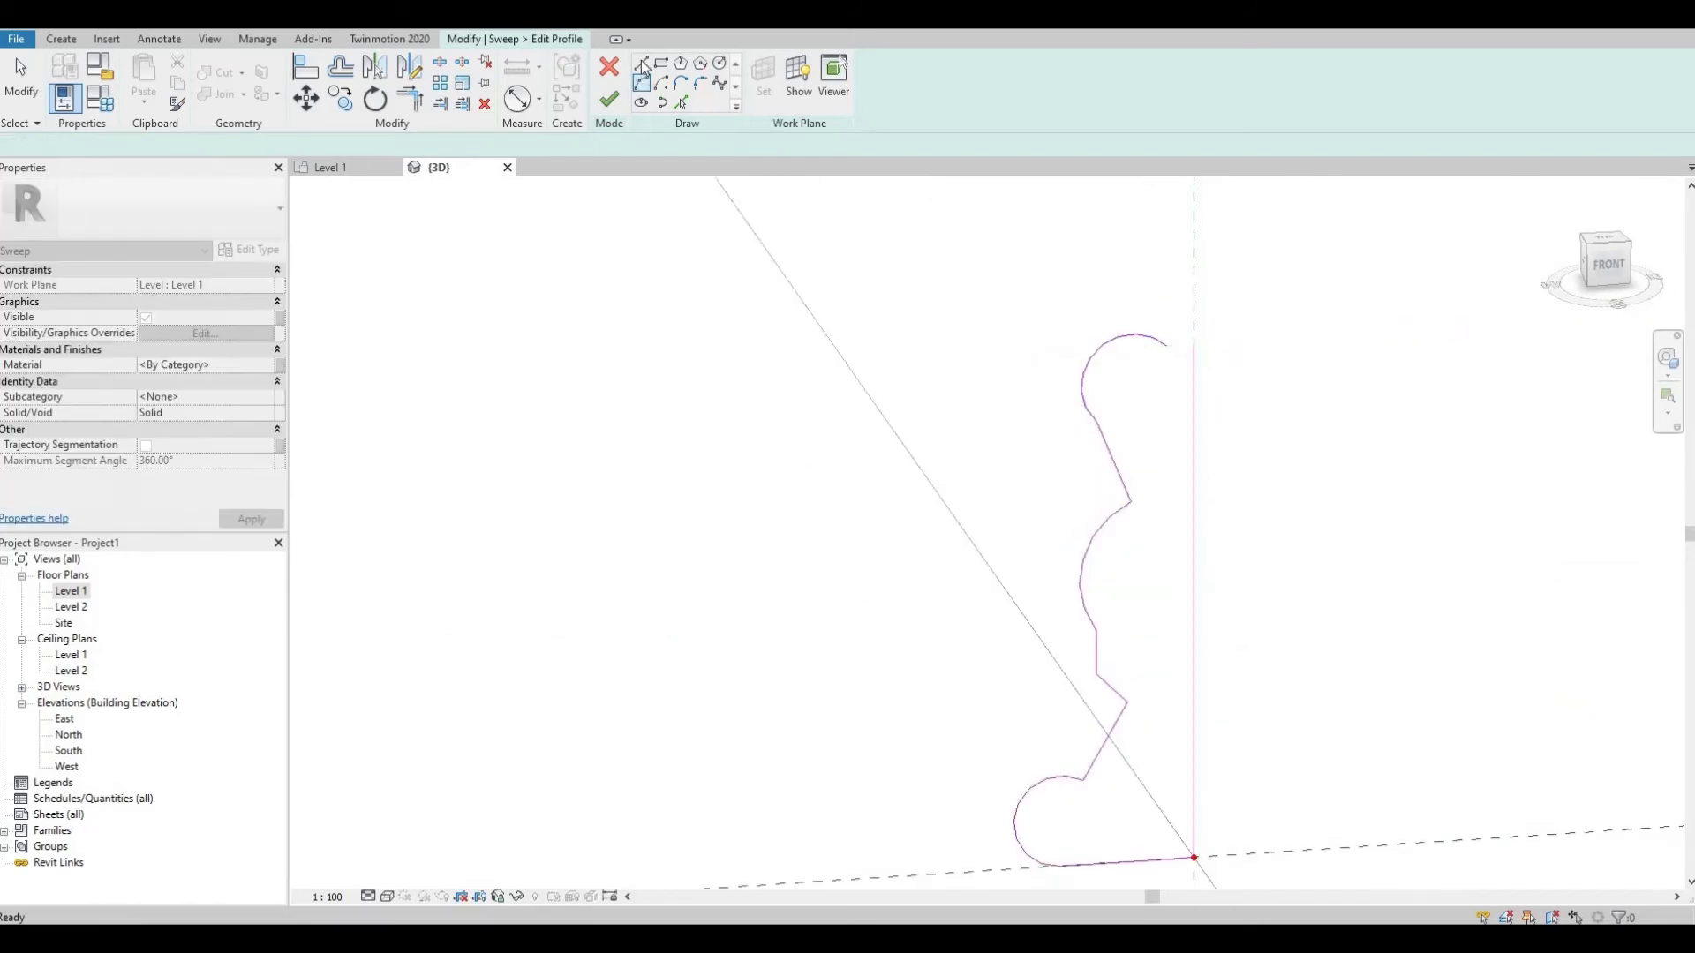
click(1171, 346)
click(1193, 344)
click(1194, 857)
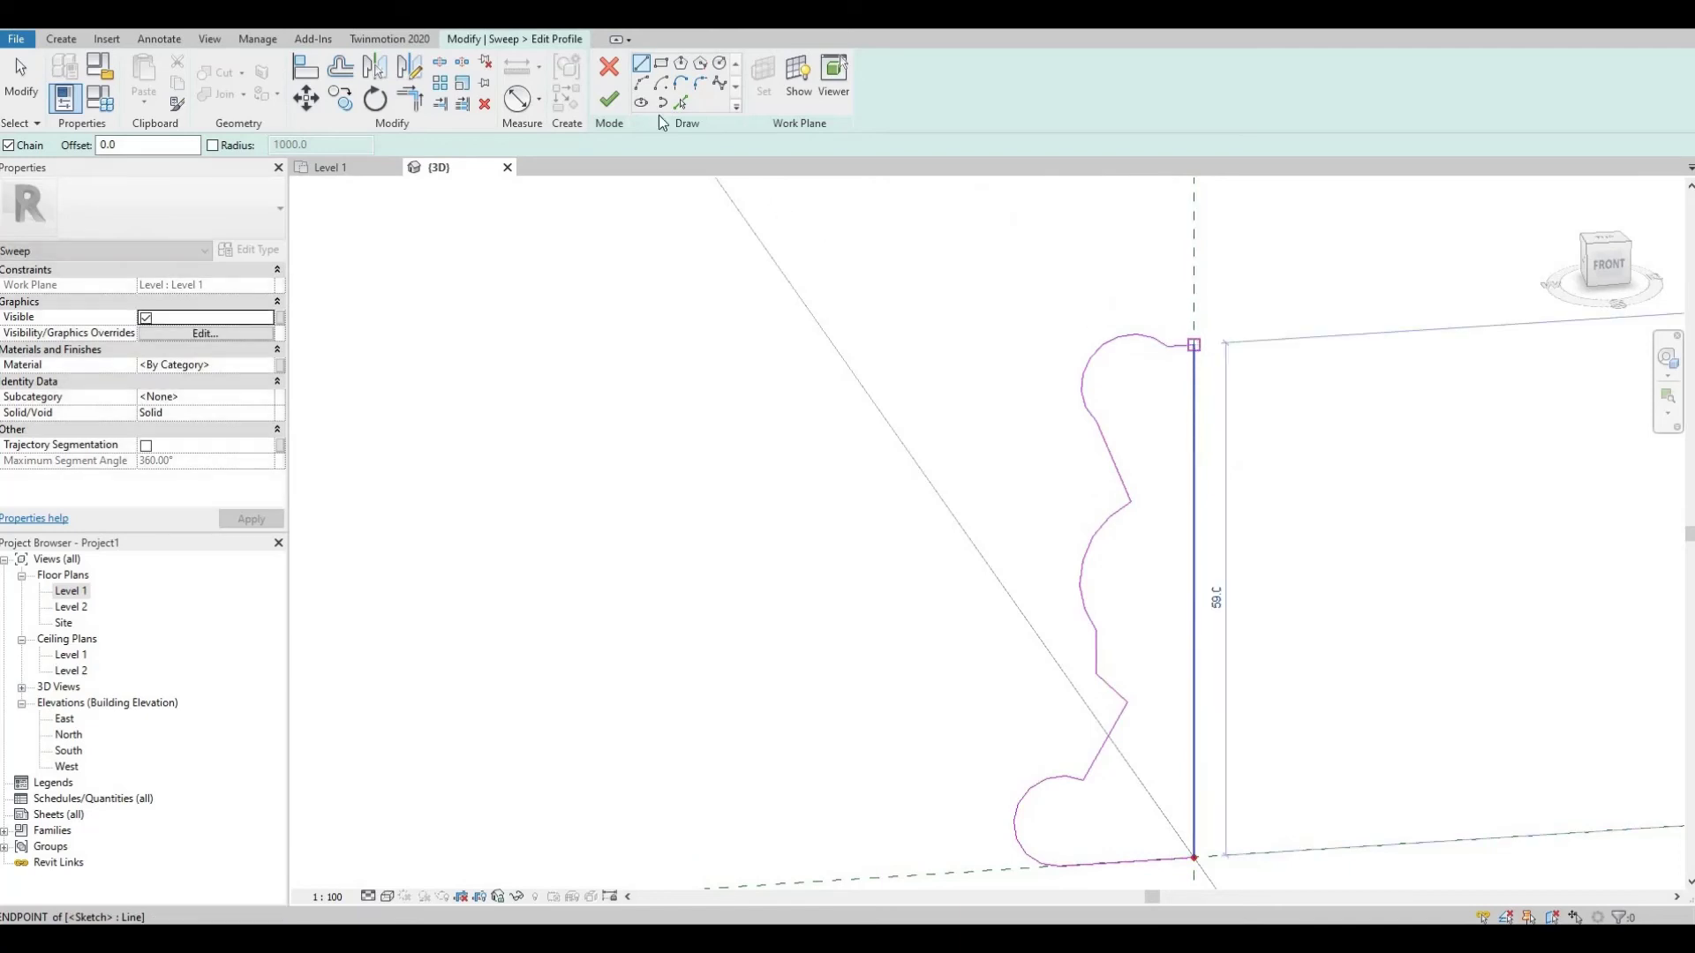
Finish the profile and sweep, then assign the Clad - White material to the bottom trim
click(612, 100)
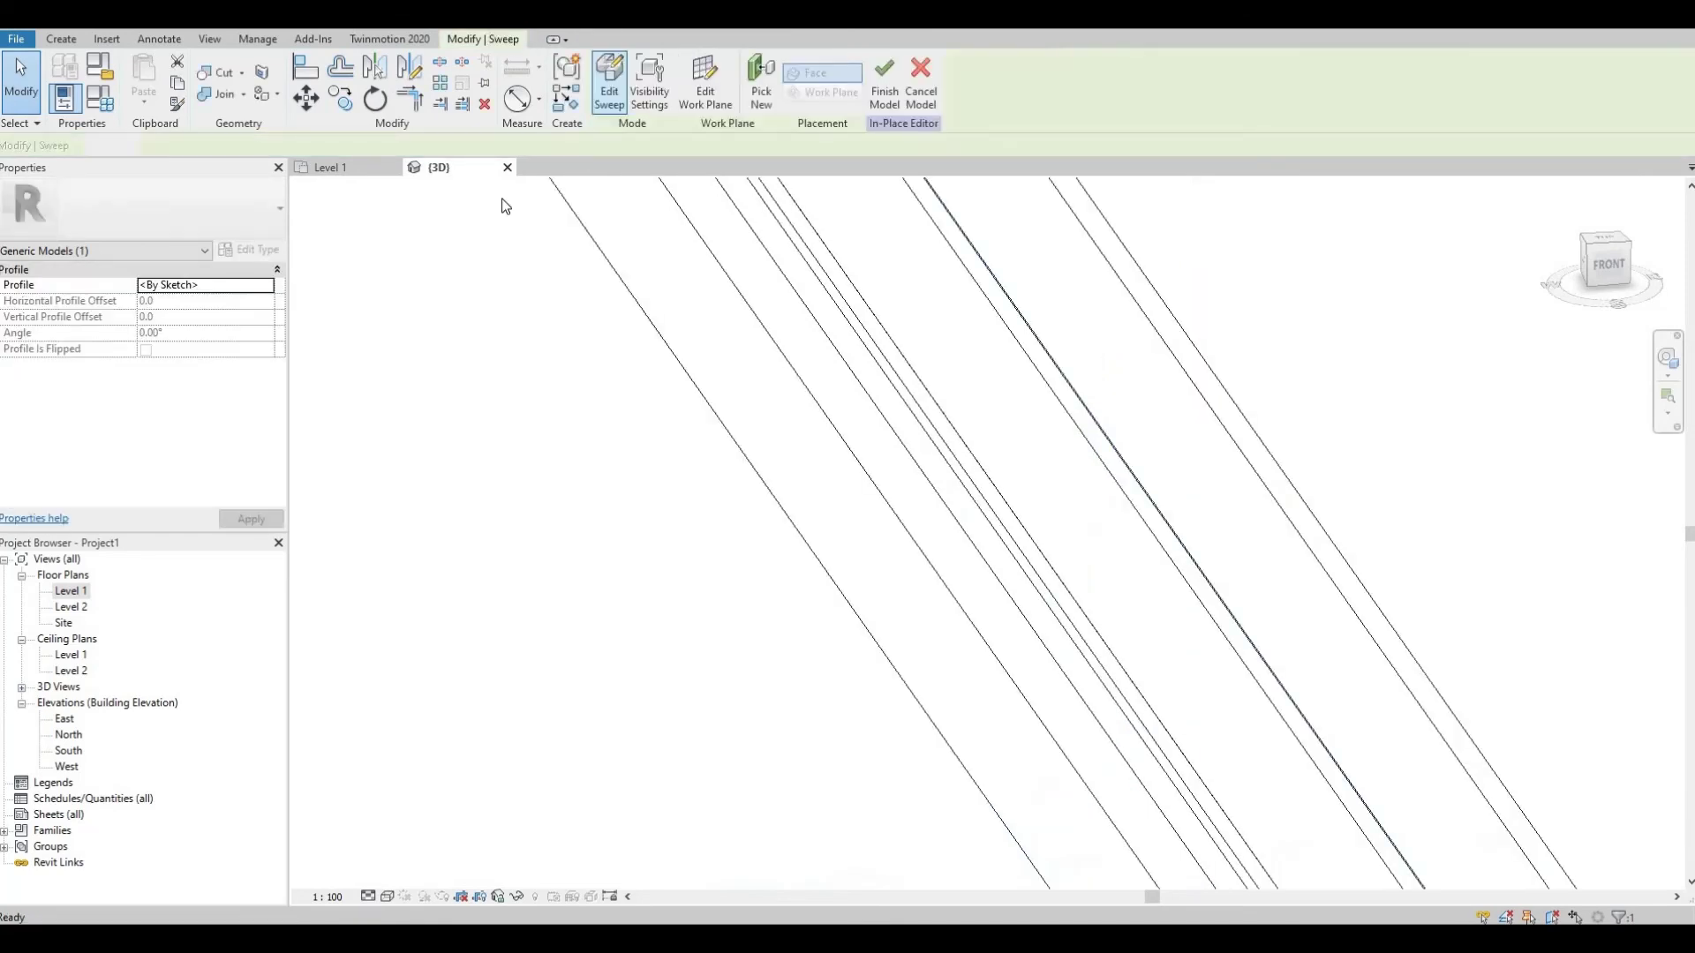
click(618, 102)
scroll(1124, 465, down, 2)
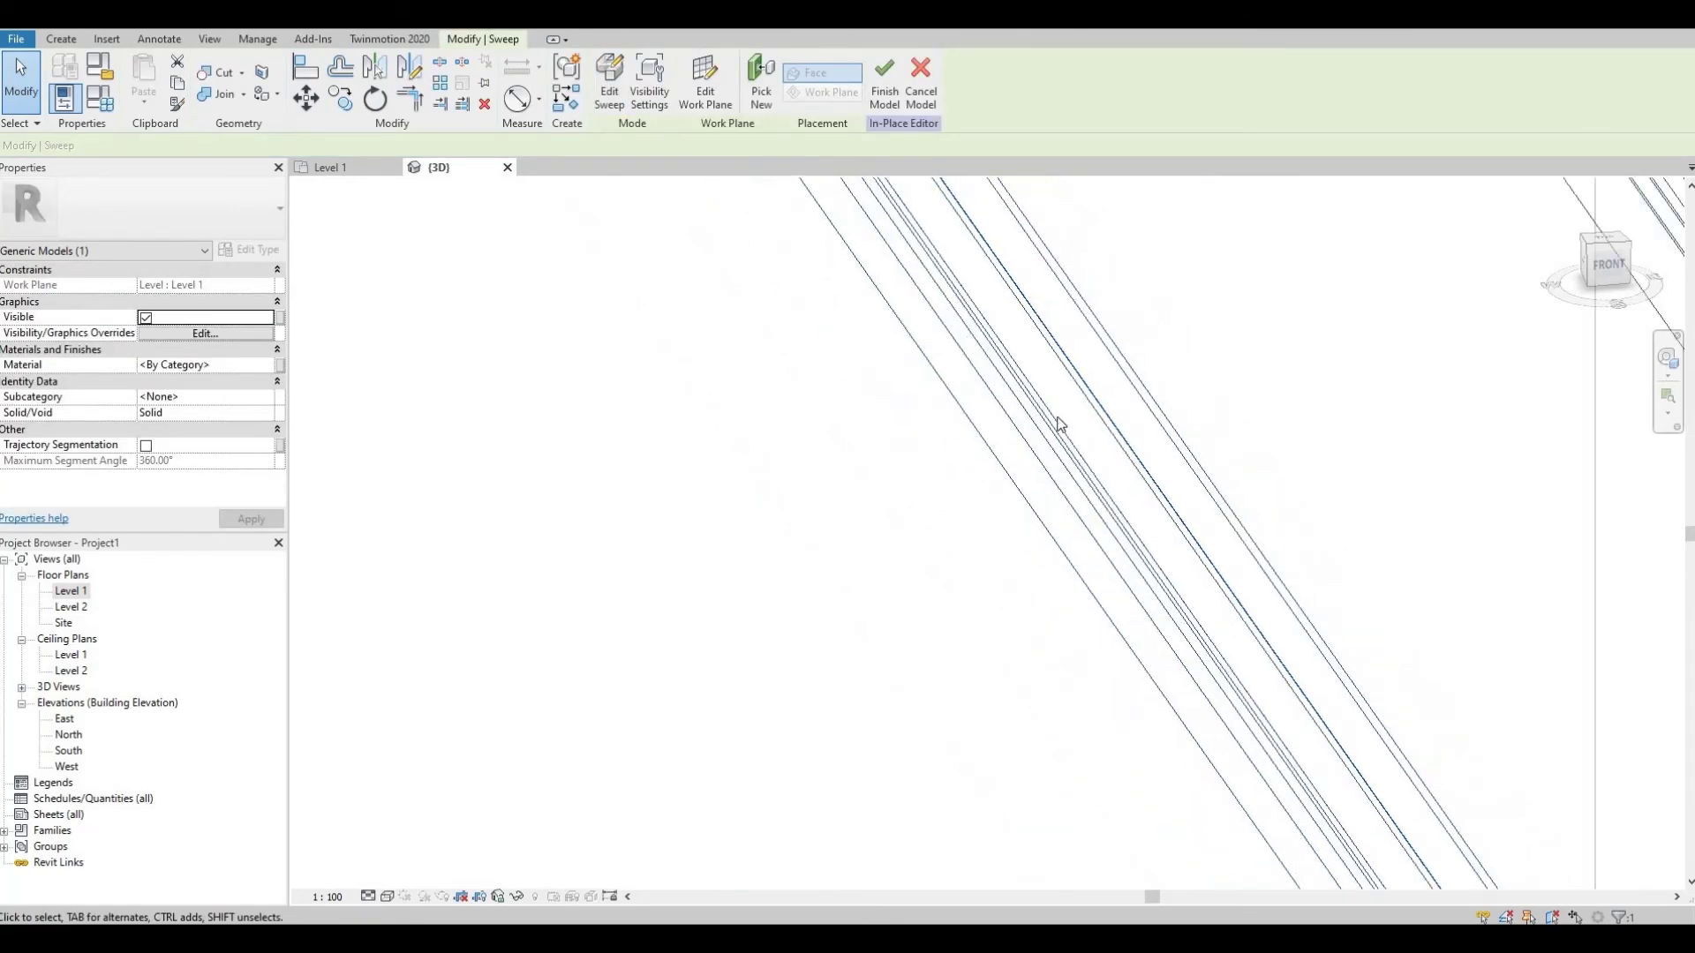
click(263, 368)
click(266, 367)
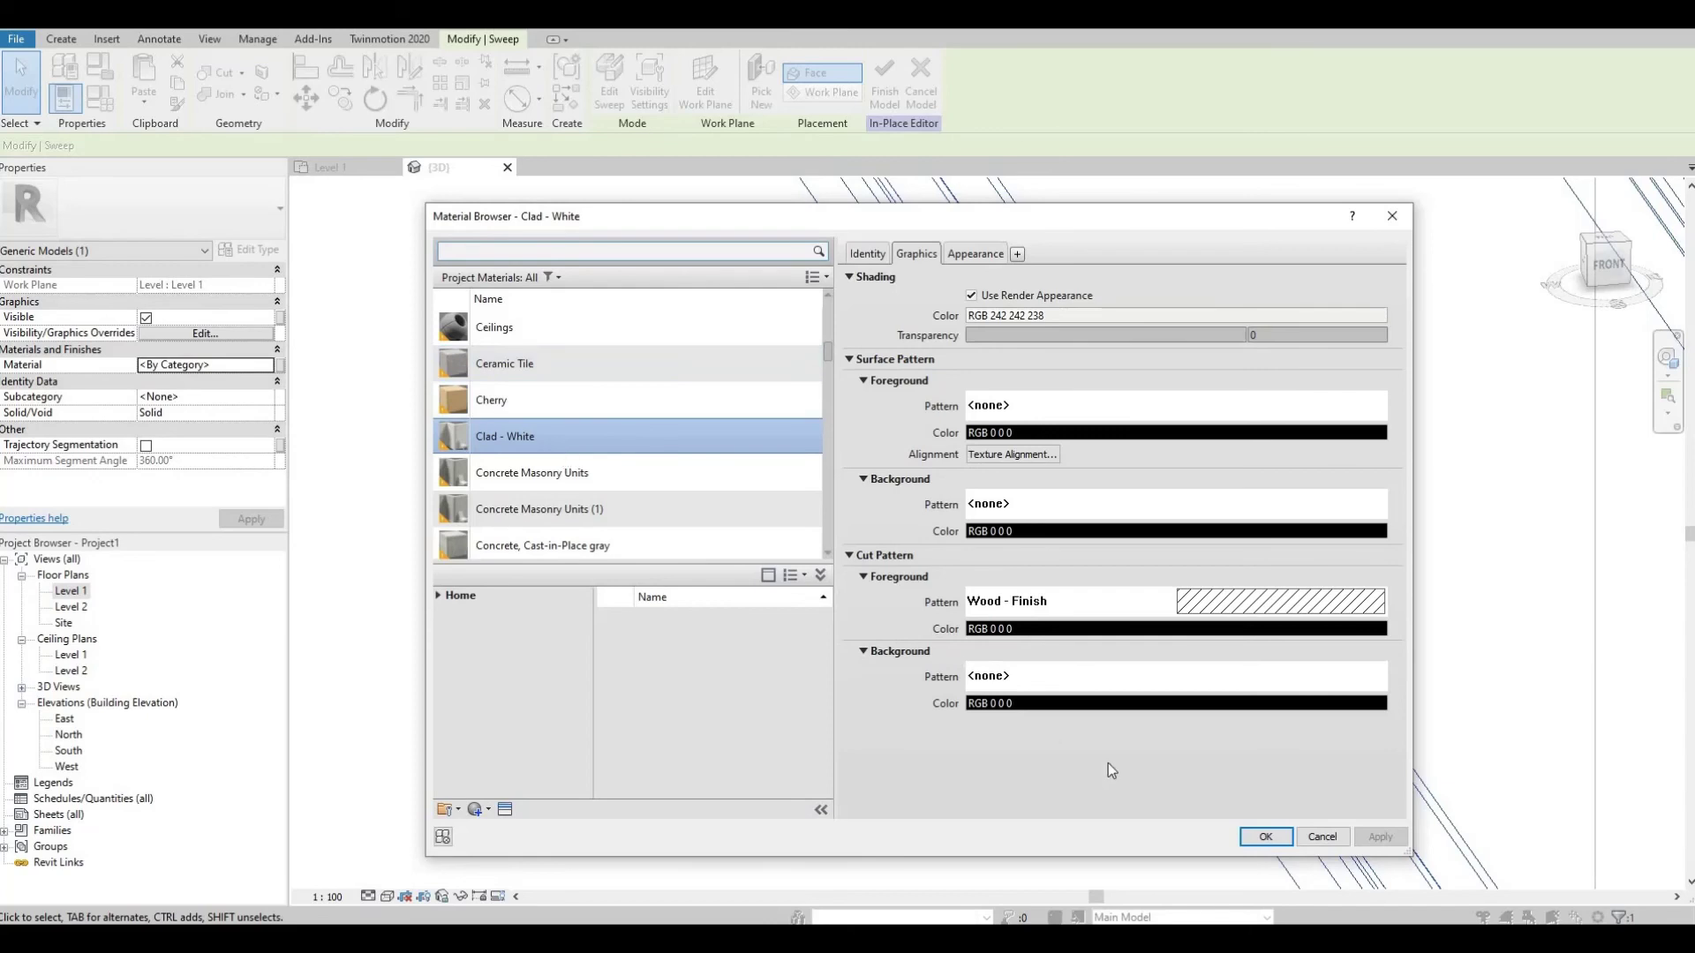
click(1264, 837)
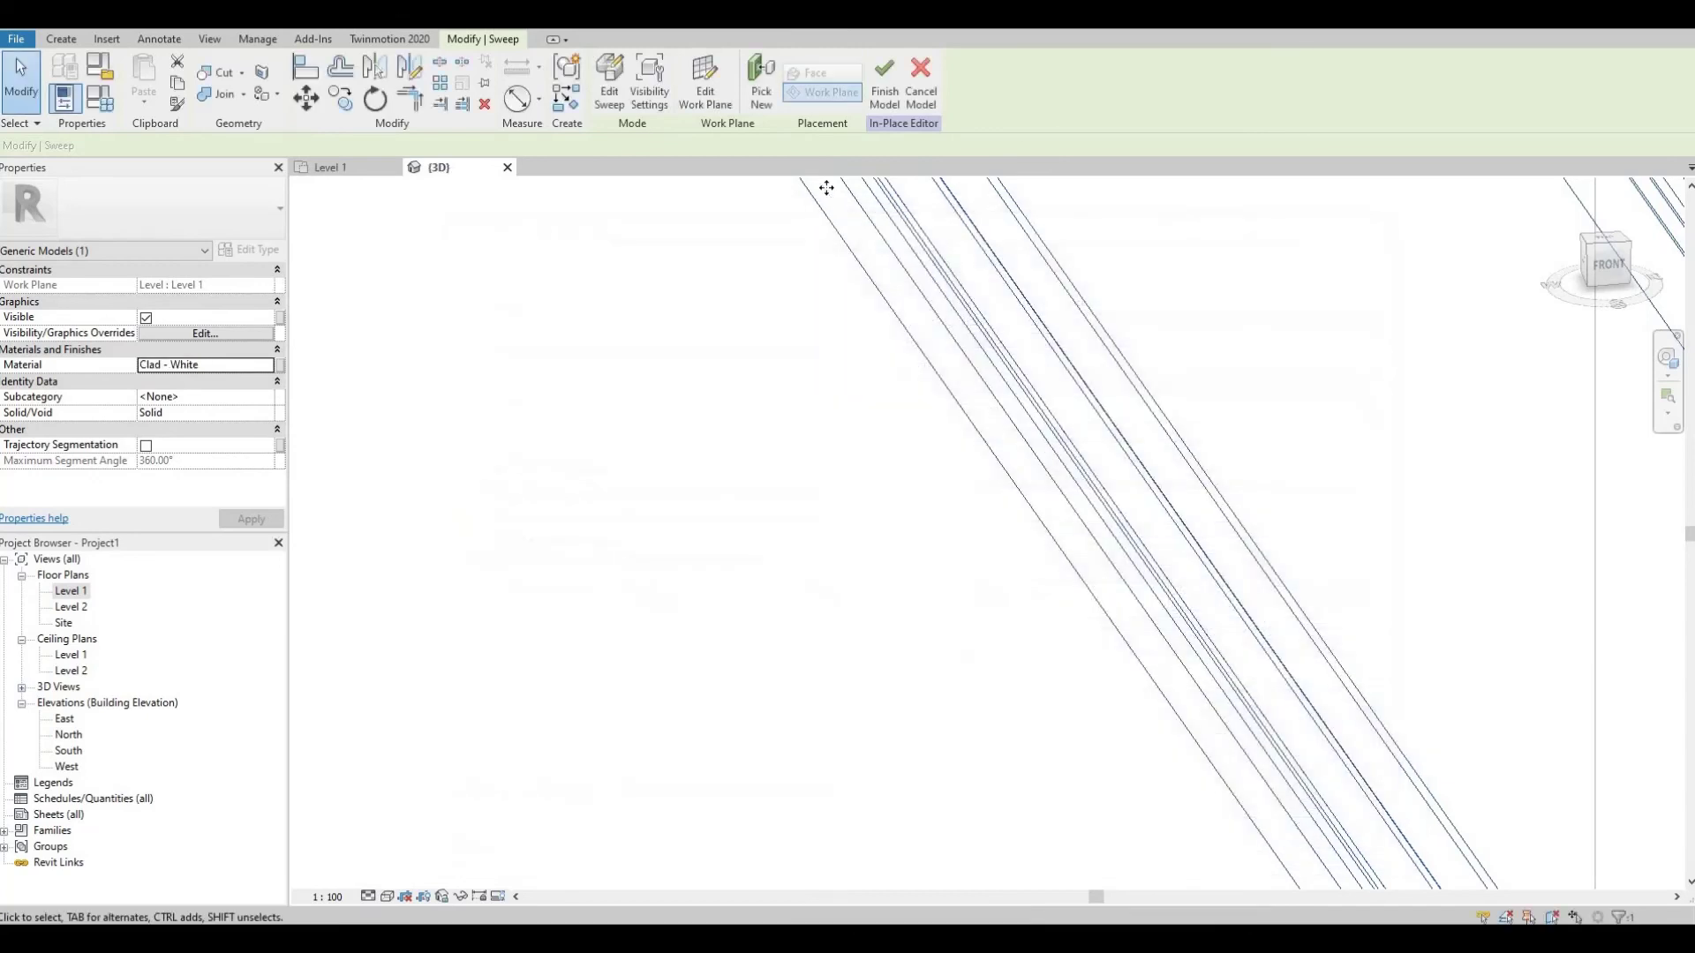
Finish the bottom trim model, dismiss the save reminder, and orbit to view the baseboard around the room
click(883, 92)
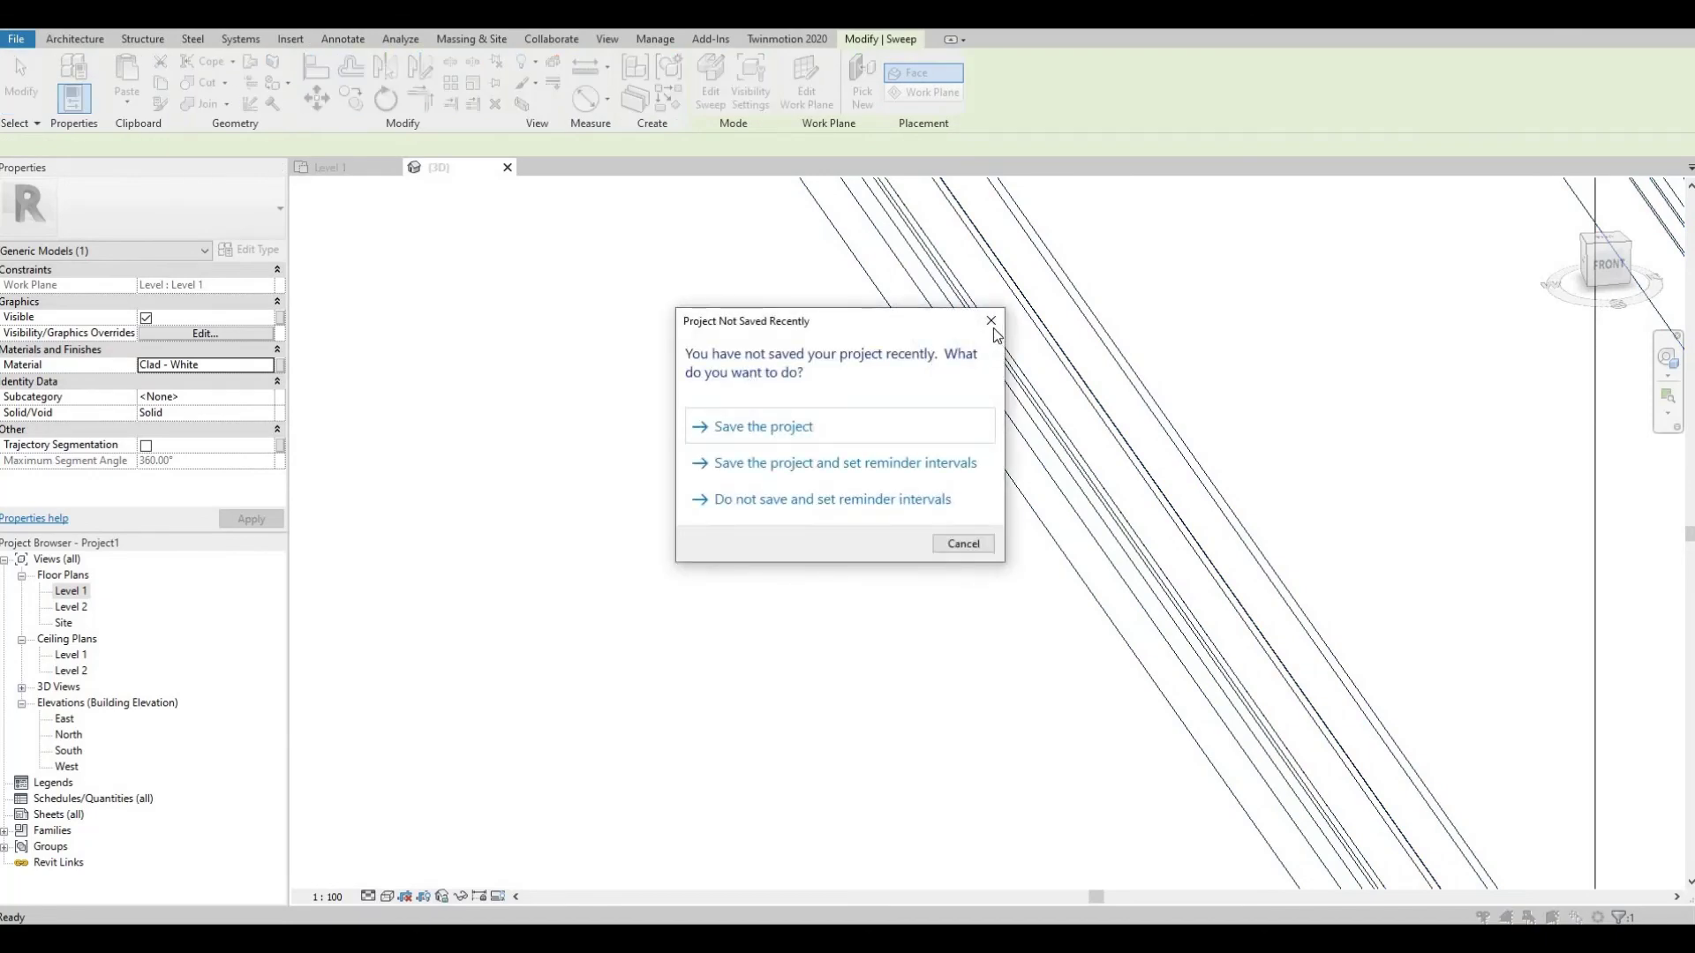
click(991, 322)
shift+middle_drag(923, 369, 941, 407)
scroll(857, 433, down, 3)
middle_drag(829, 461, 1121, 639)
scroll(1082, 437, down, 1)
scroll(1075, 519, down, 1)
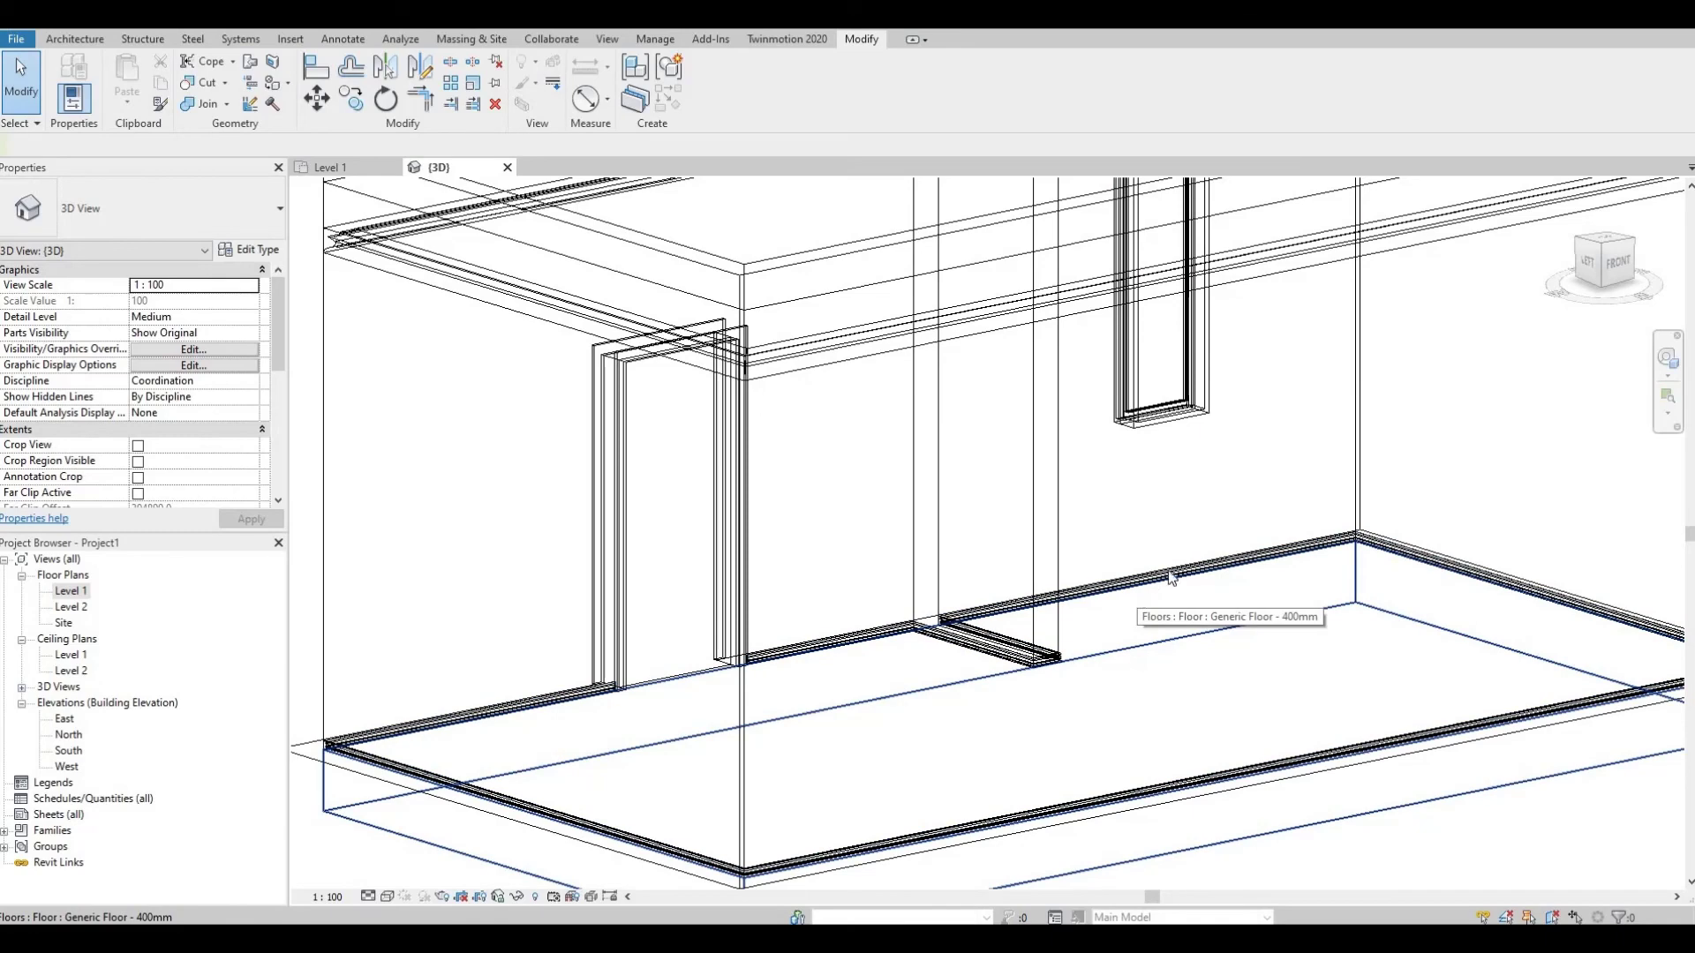
middle_drag(1194, 557, 1177, 664)
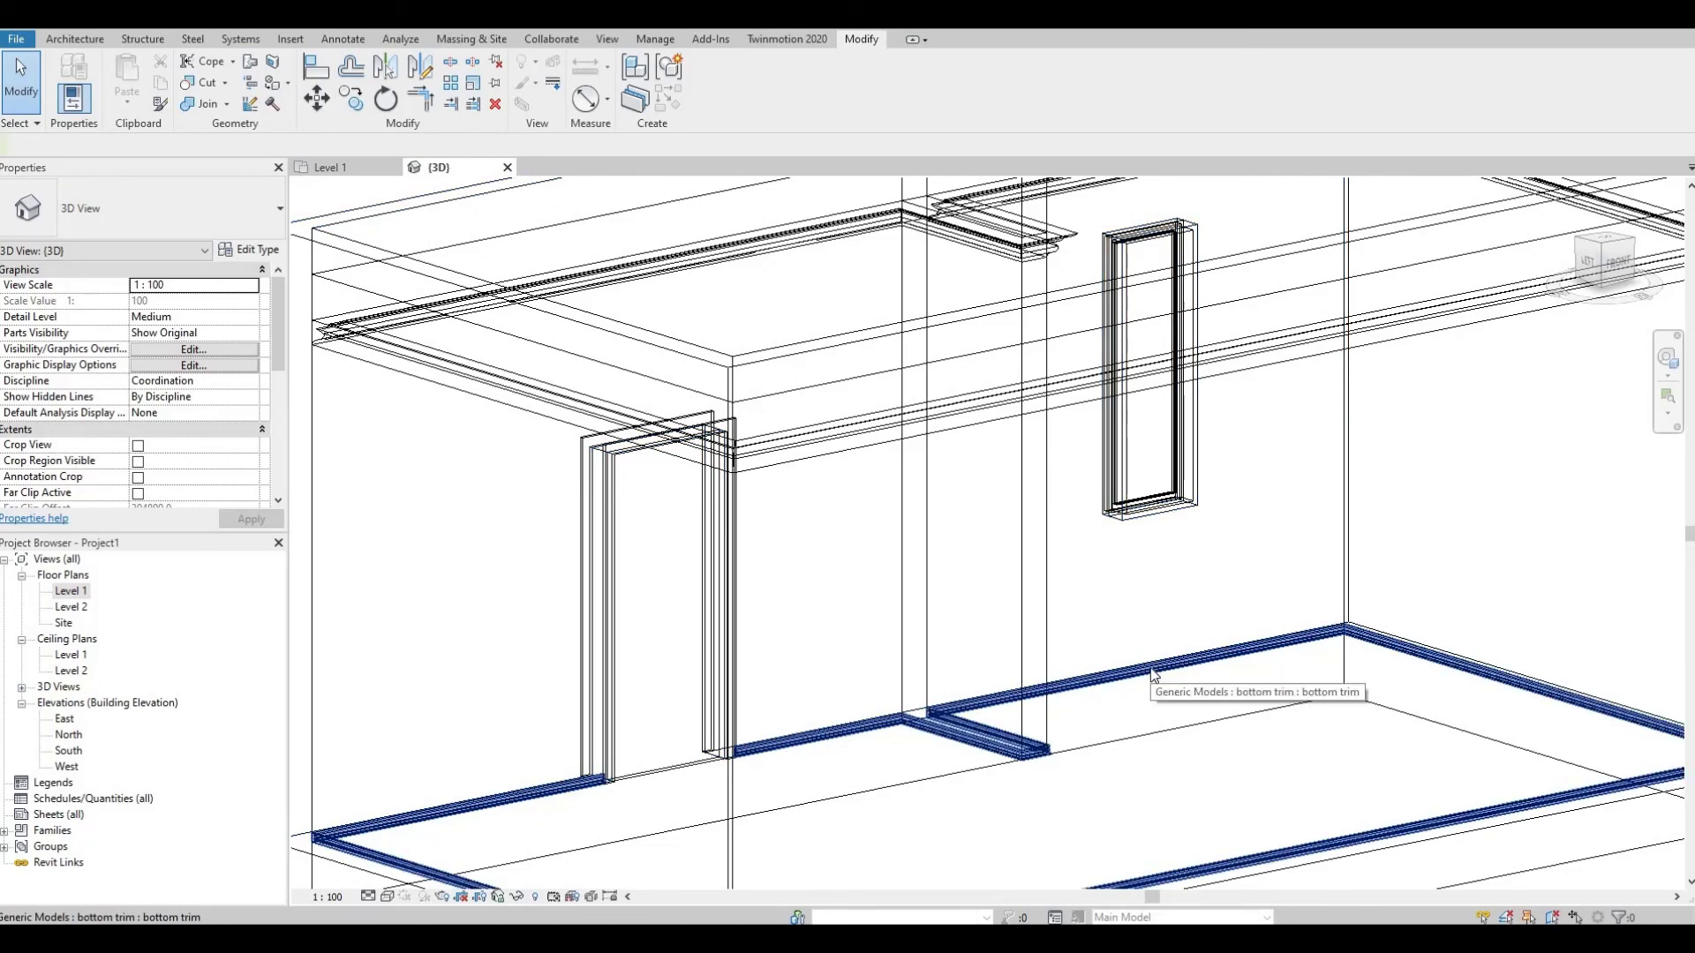
scroll(1152, 676, down, 3)
middle_drag(1184, 680, 1169, 662)
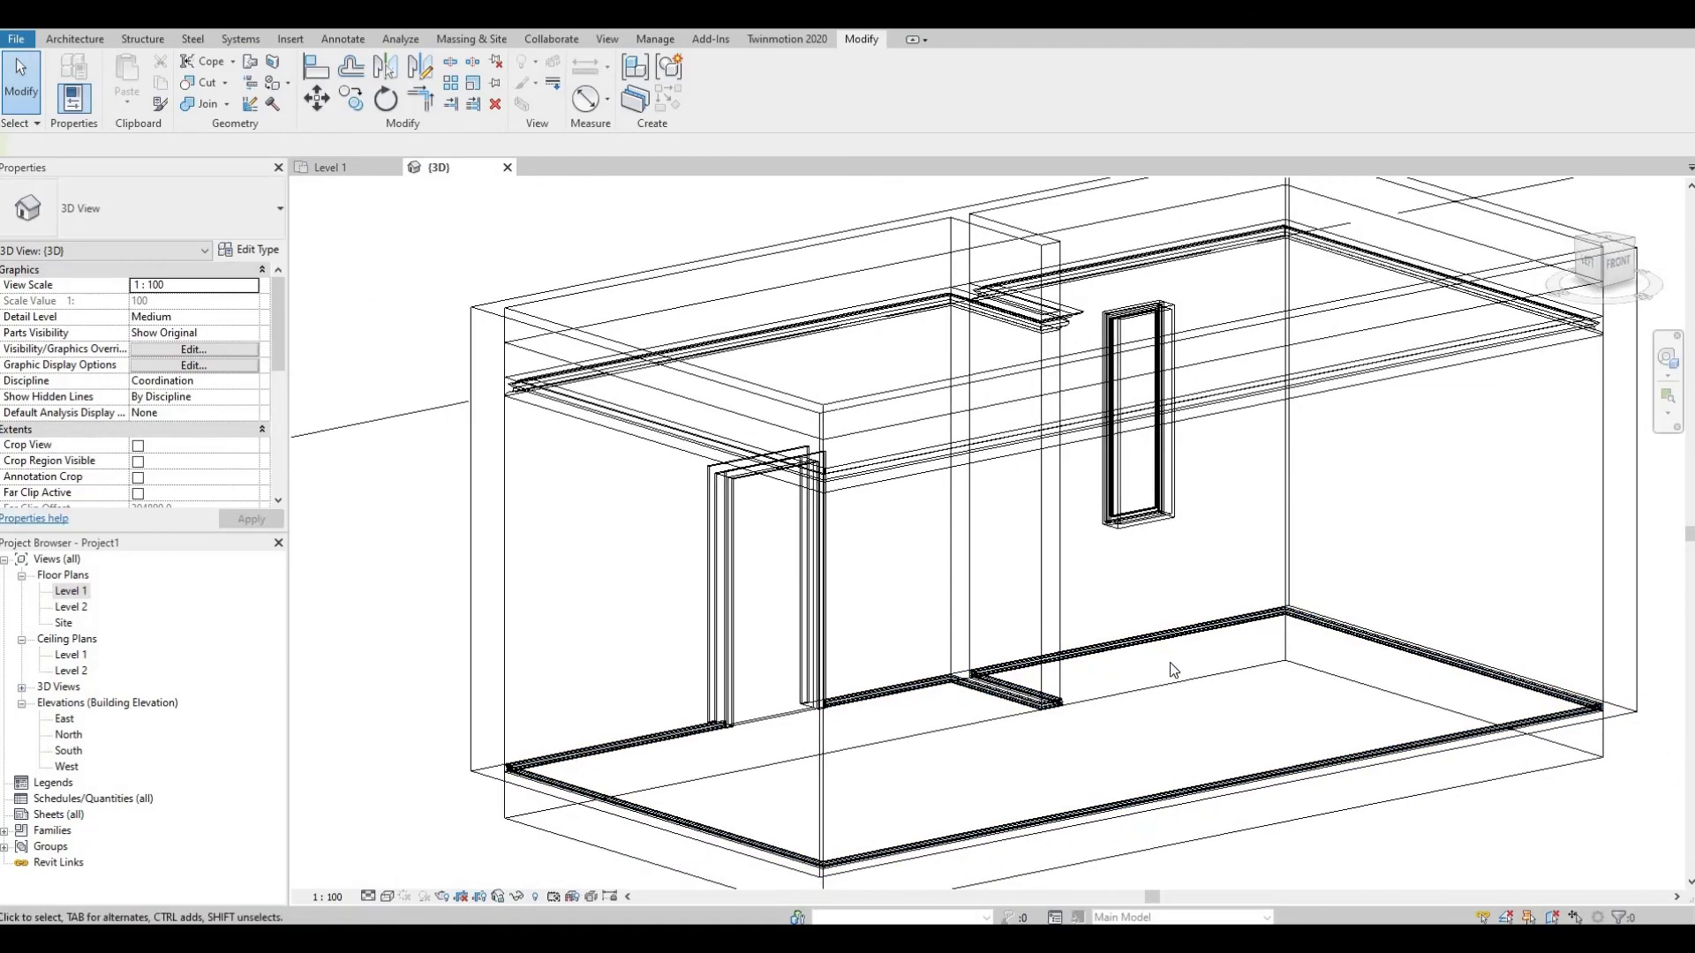